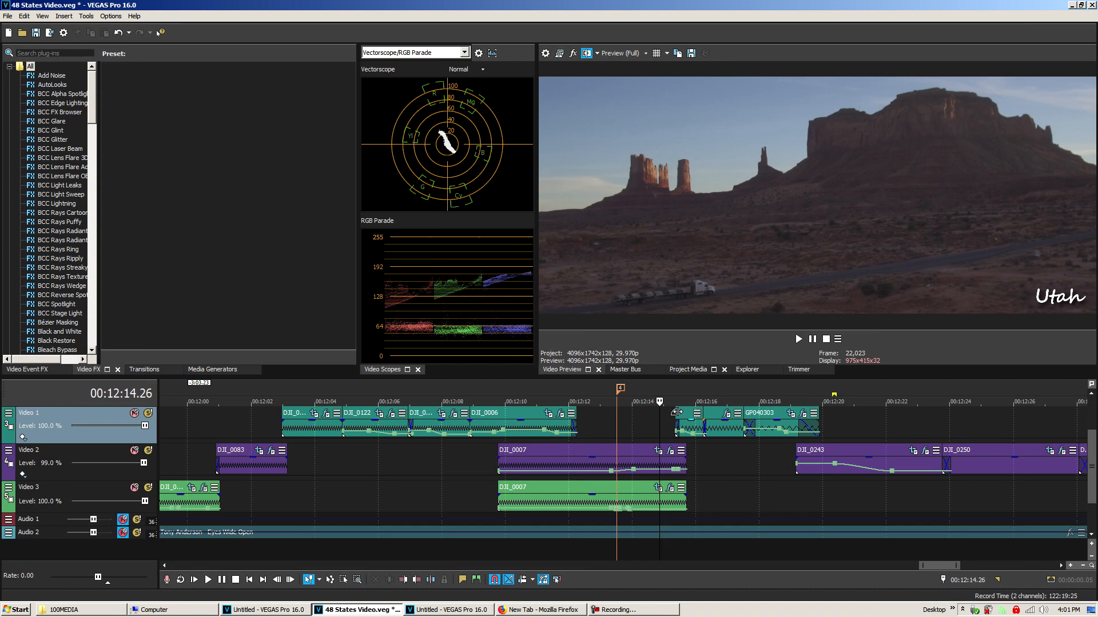
- Copy the DJI_0007 clip from Video 2 onto Video 3, in the empty space after the existing DJI_0007 clip
left_click(646, 421)
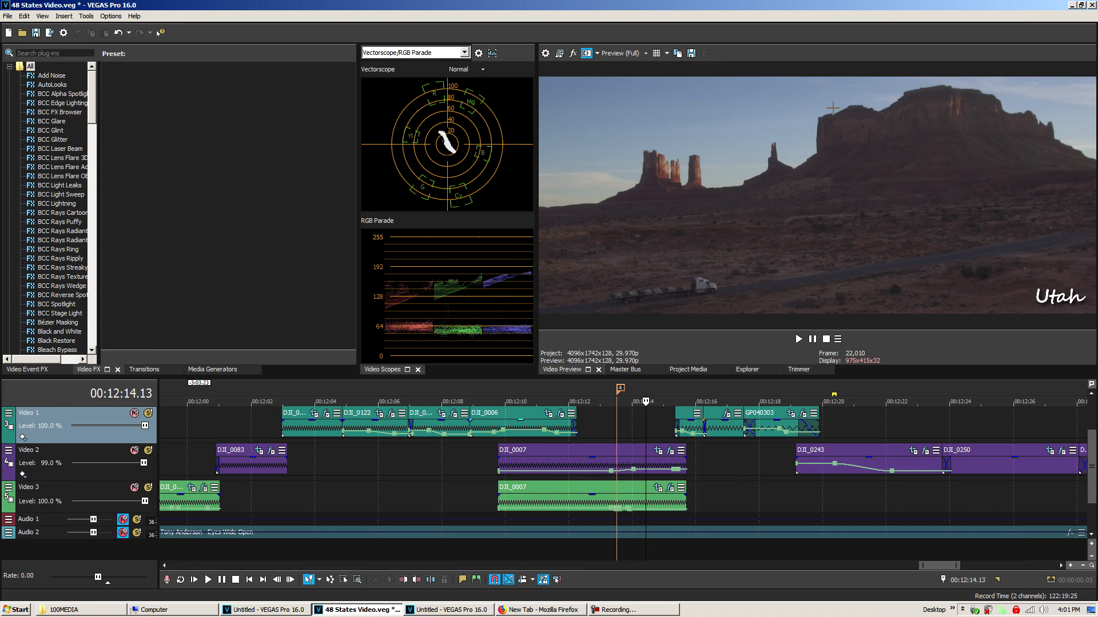
left_click_drag(585, 460, 794, 497)
left_click(818, 518)
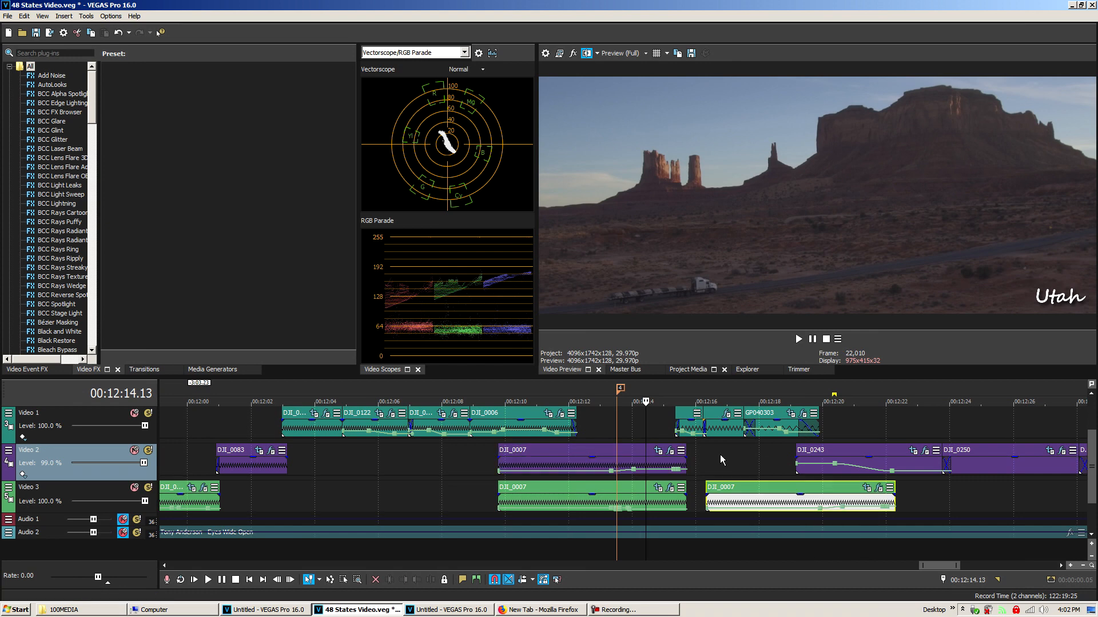
- Open Event Pan/Crop for the copied DJI_0007 clip on Video 3 and delete its last three position keyframes
left_click(814, 486)
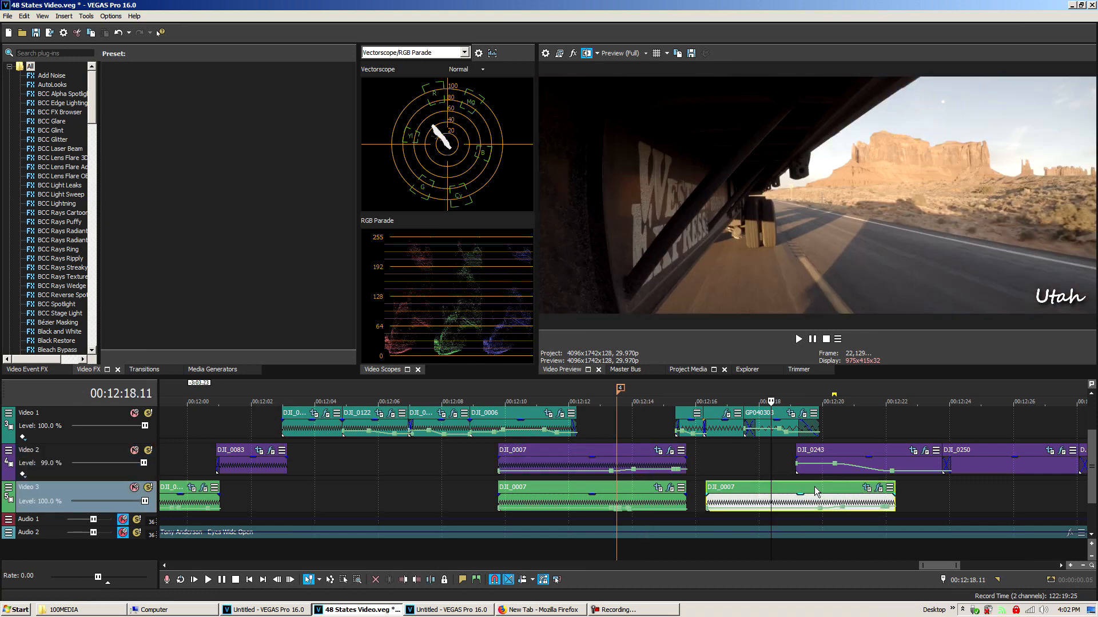
left_click(866, 489)
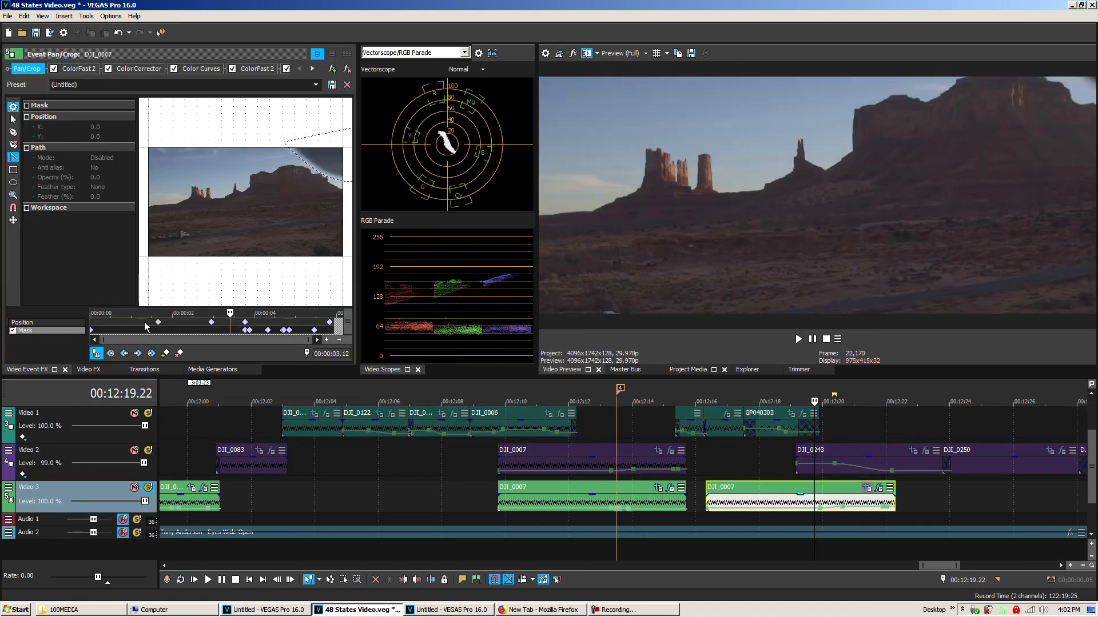
scroll(338, 330, "up", 1)
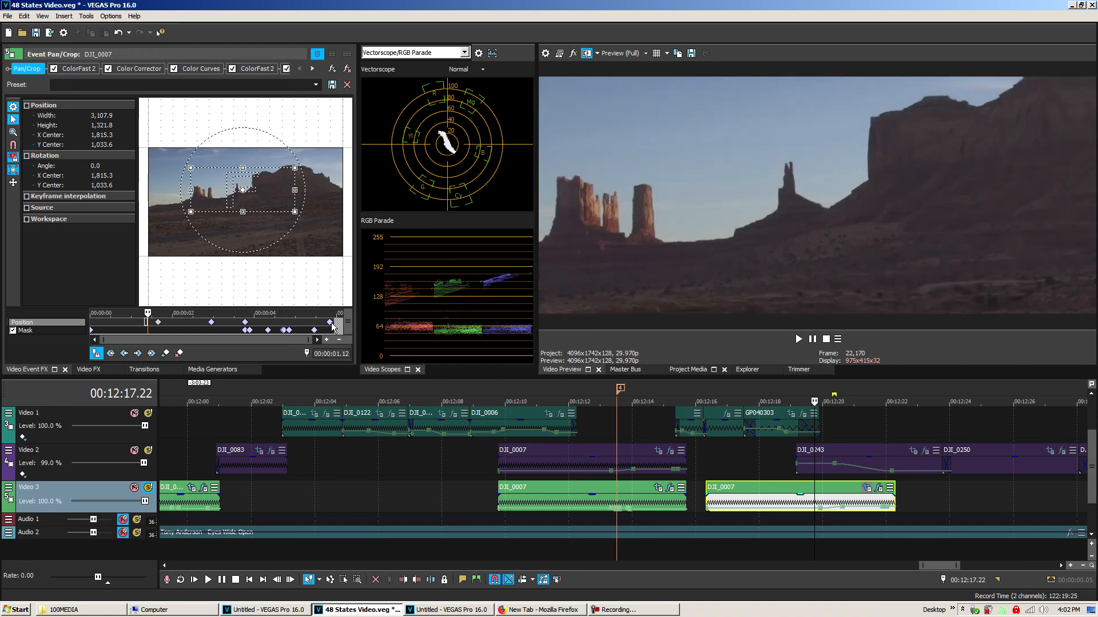
left_click(331, 323, "shift")
right_click(331, 323)
left_click(346, 365)
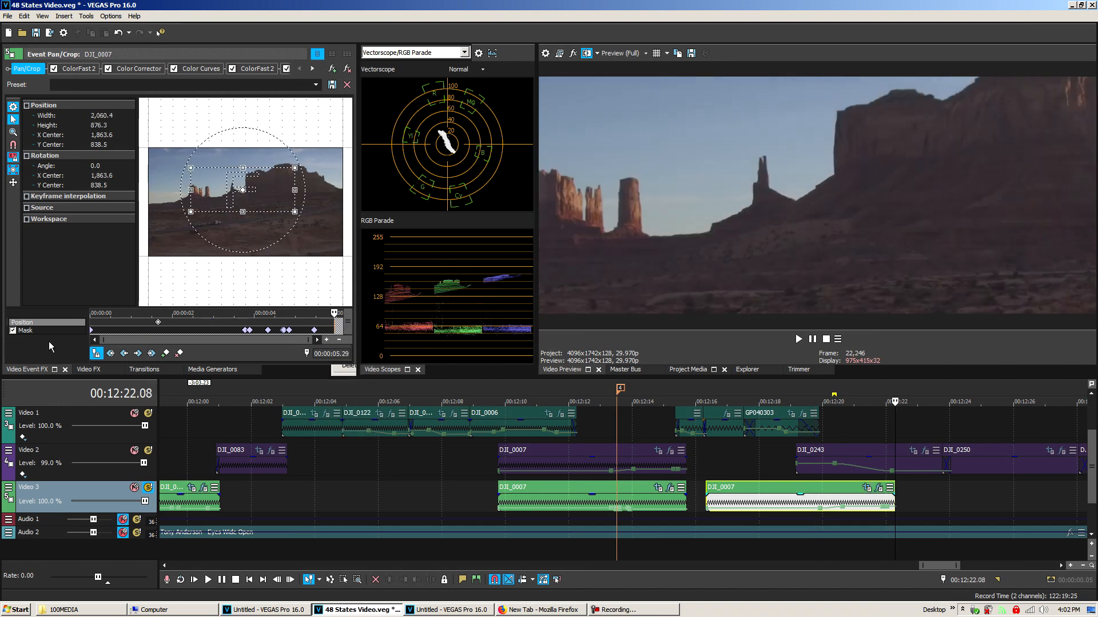
- Turn off the copy's mask and restore its crop frame to the full 3,840 × 2,160 source at 00:00:00.23
left_click(15, 332)
left_click(122, 324)
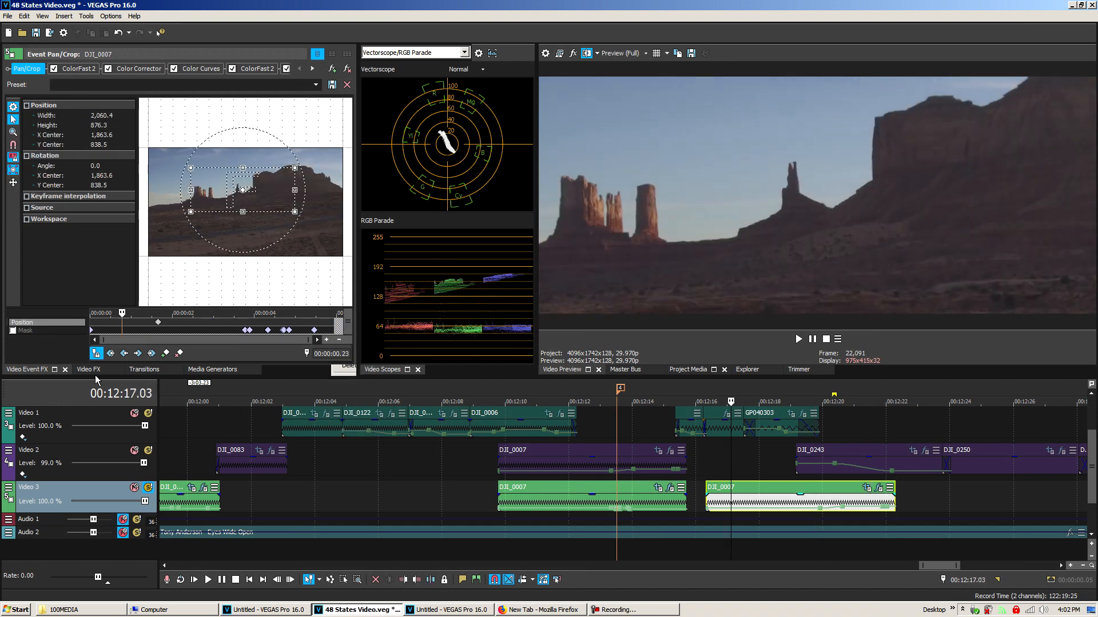
right_click(247, 189)
left_click(263, 192)
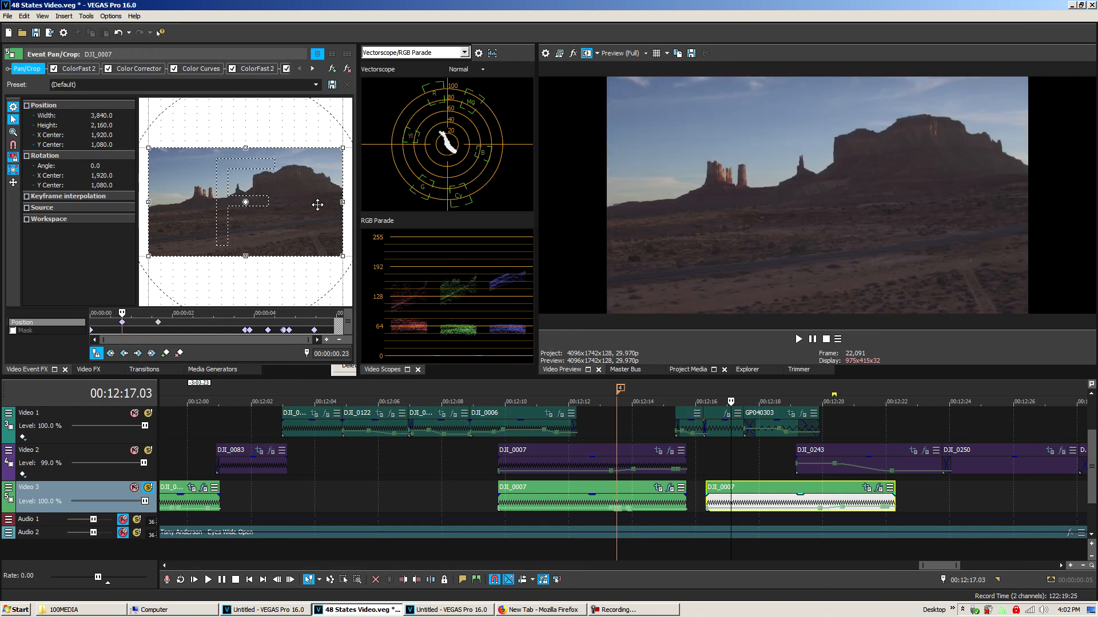
- Delete the copied clip's remaining old position keyframe, located between one and two seconds
left_click(93, 370)
mouse_move(731, 458)
left_mouse_down()
mouse_move(717, 458)
mouse_move(754, 459)
mouse_move(737, 458)
left_mouse_up()
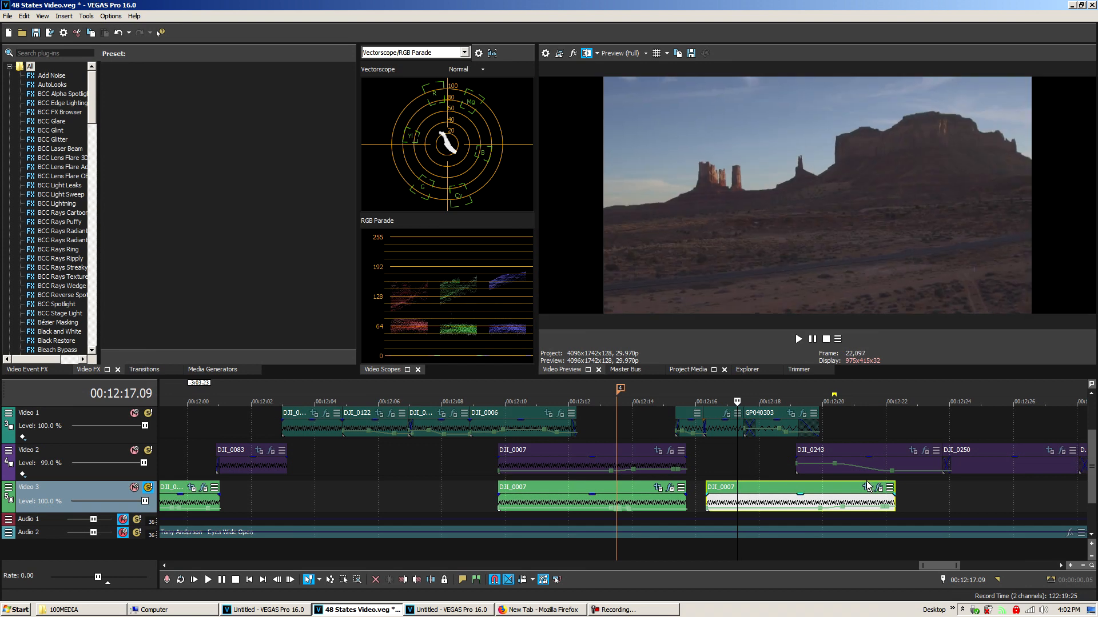
right_click(157, 326)
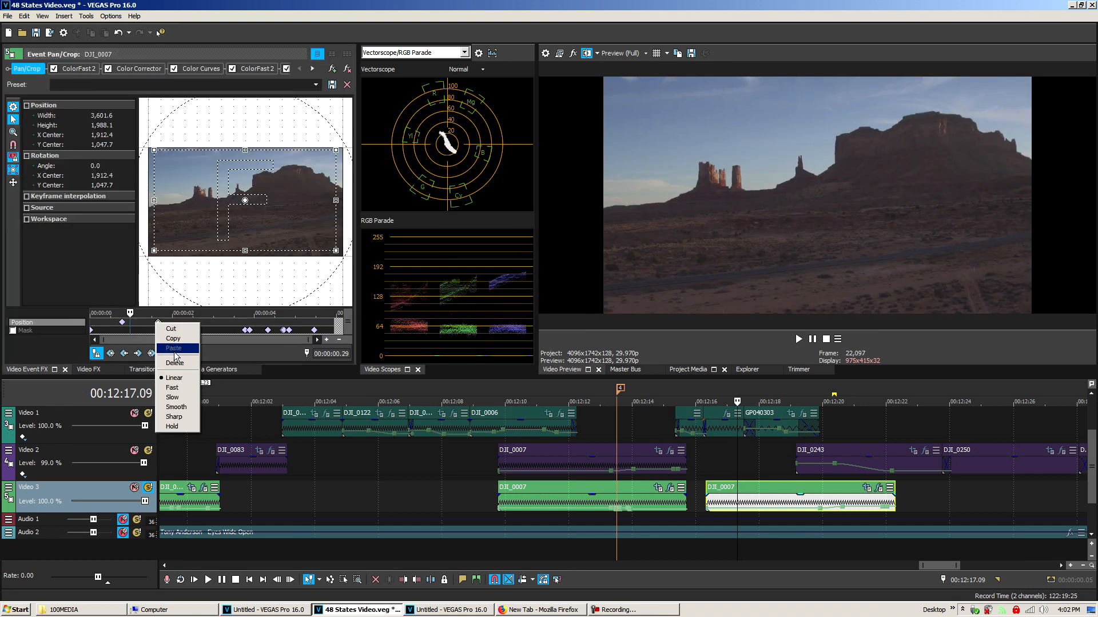
left_click(174, 369)
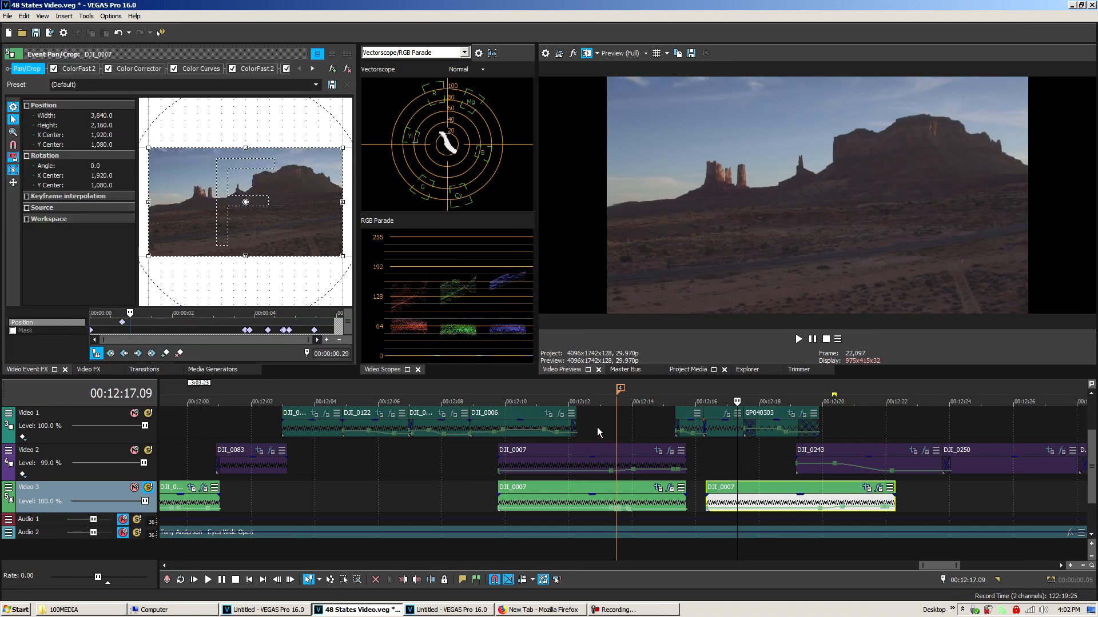
- At 00:12:21.04, match the copy's crop to the output aspect and reduce its frame to about 3,364 × 1,431 around the scene
left_click(88, 369)
left_click(708, 455)
left_click(719, 455)
left_click_drag(719, 456, 860, 467)
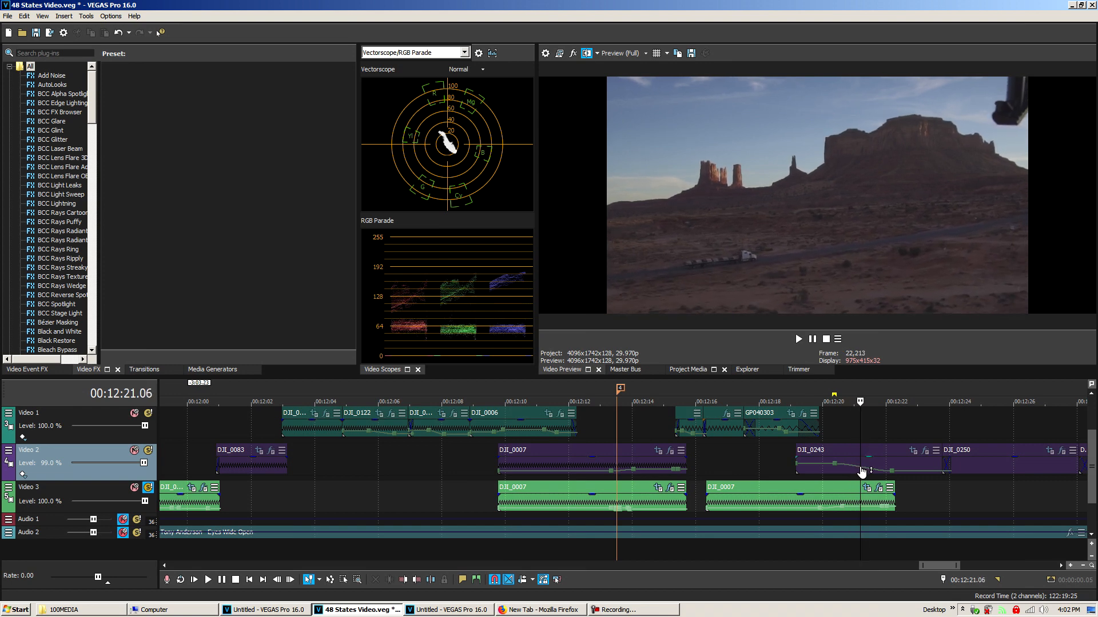
left_click(870, 493)
left_click_drag(868, 437, 858, 436)
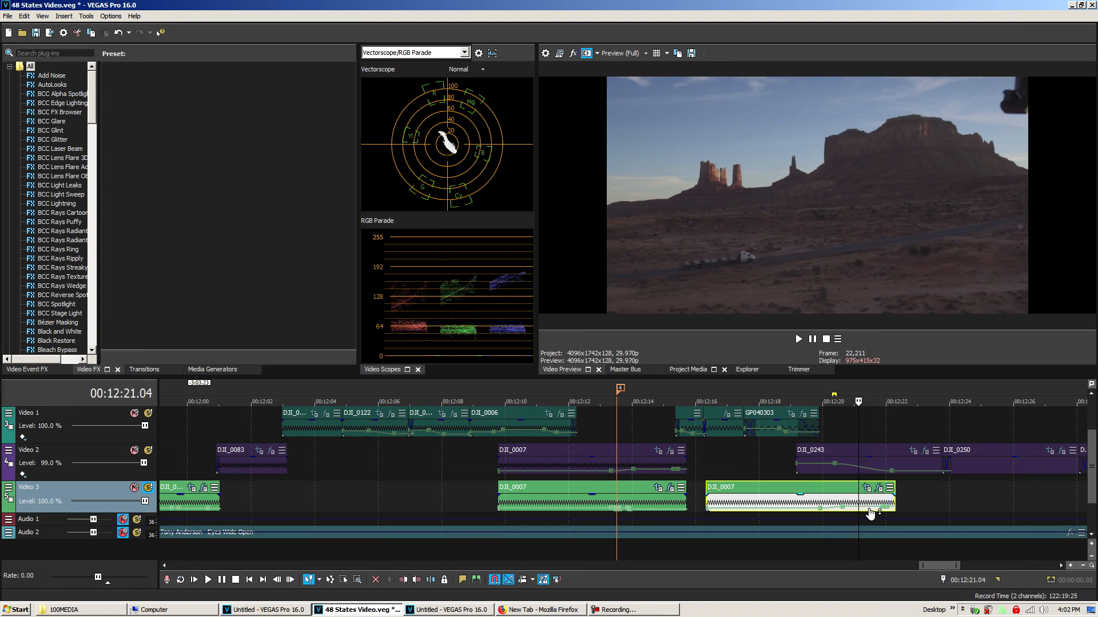
left_click(867, 489)
right_click(276, 188)
left_click(320, 250)
left_click_drag(343, 243, 304, 202)
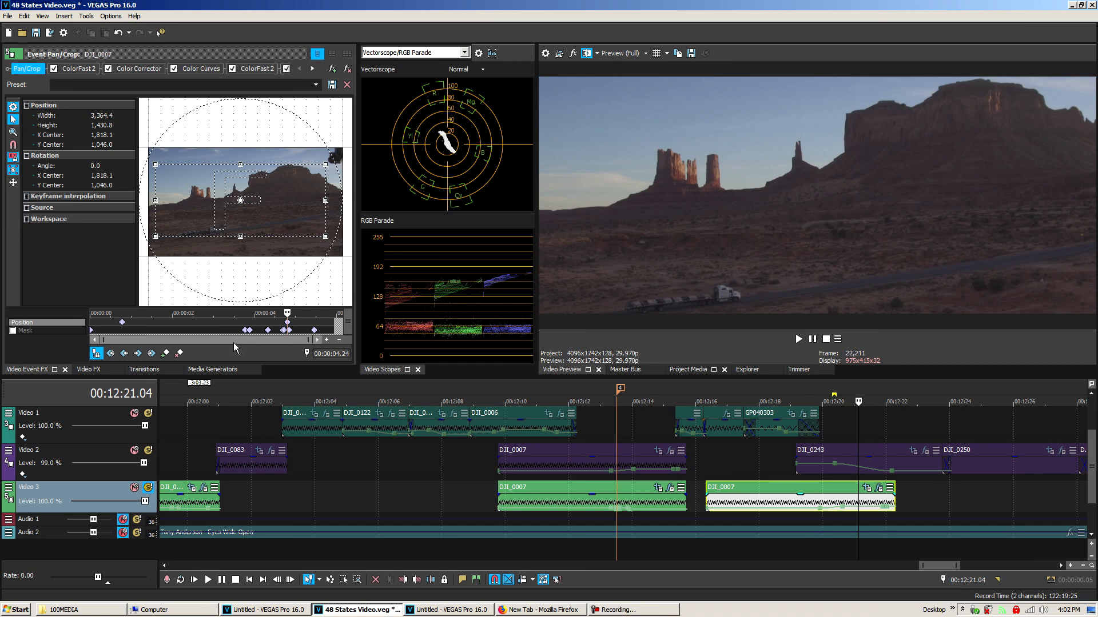
- Delete the copied DJI_0007 clip from Video 3 and turn off that track's solo
right_click(789, 483)
left_click(853, 190)
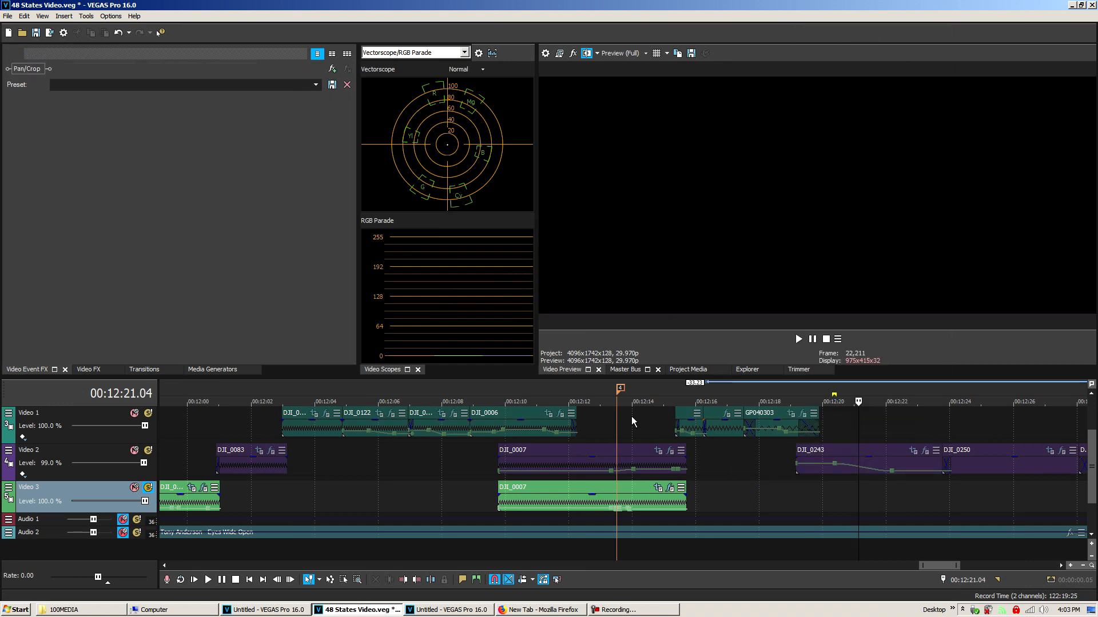
left_click(609, 421)
left_click(80, 371)
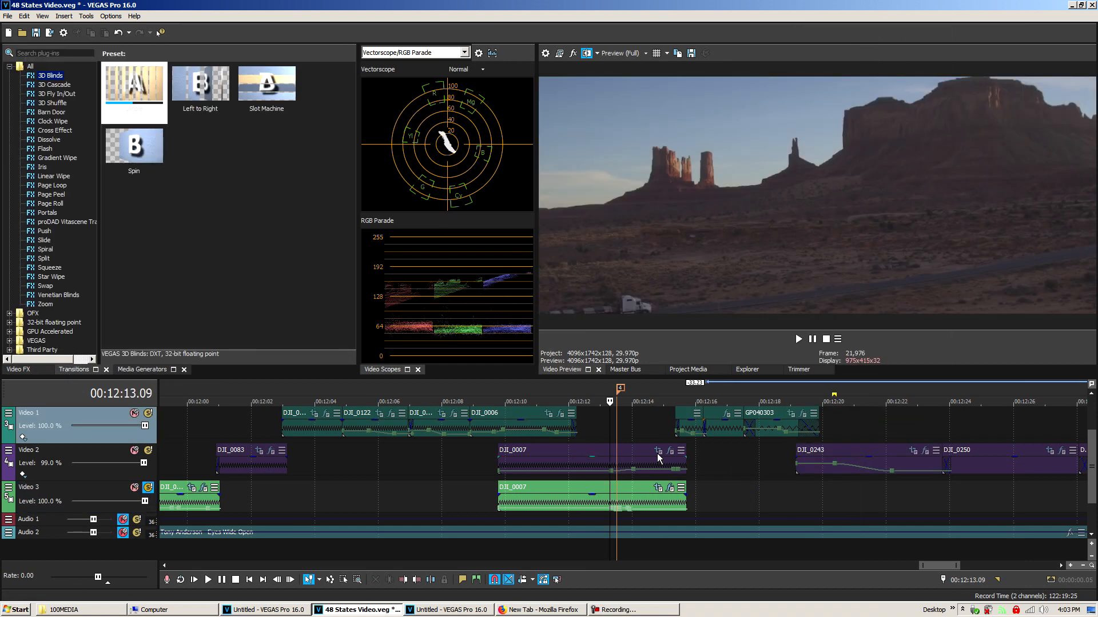
left_click(147, 487)
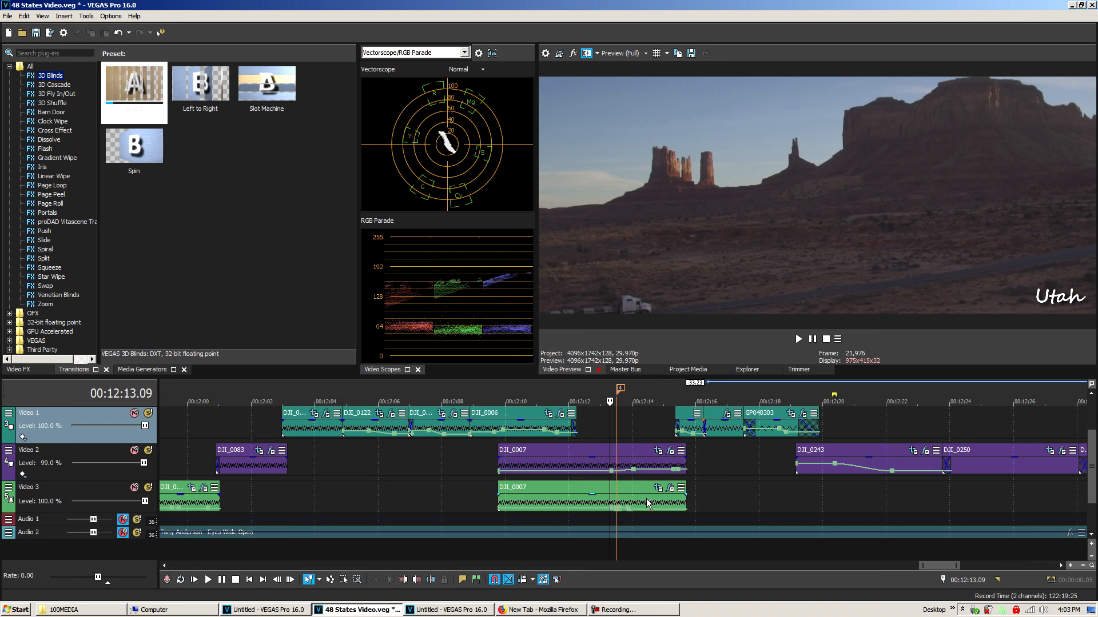
- Solo Video 2 and examine the mask on its DJI_0007 clip in Event Pan/Crop and in the preview
left_click(637, 467)
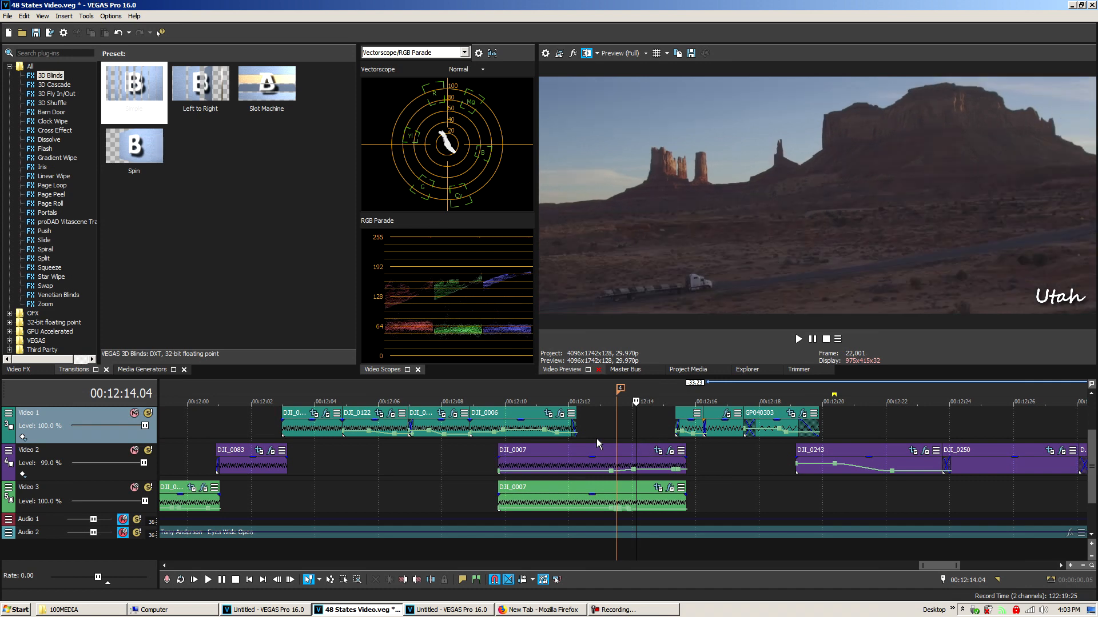
left_click(658, 451)
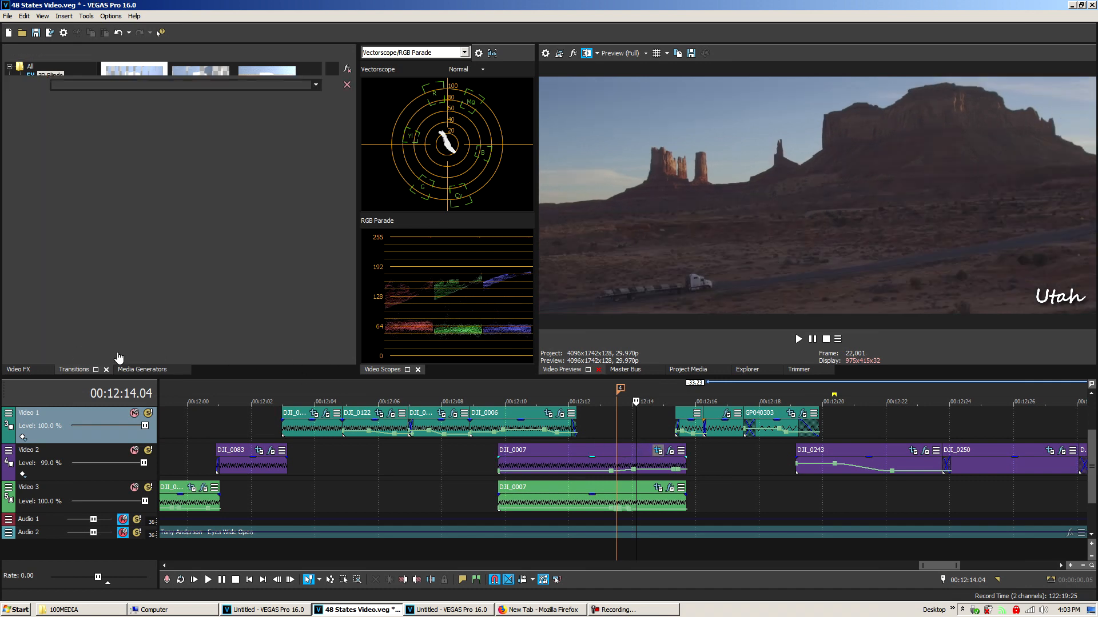
left_click(148, 450)
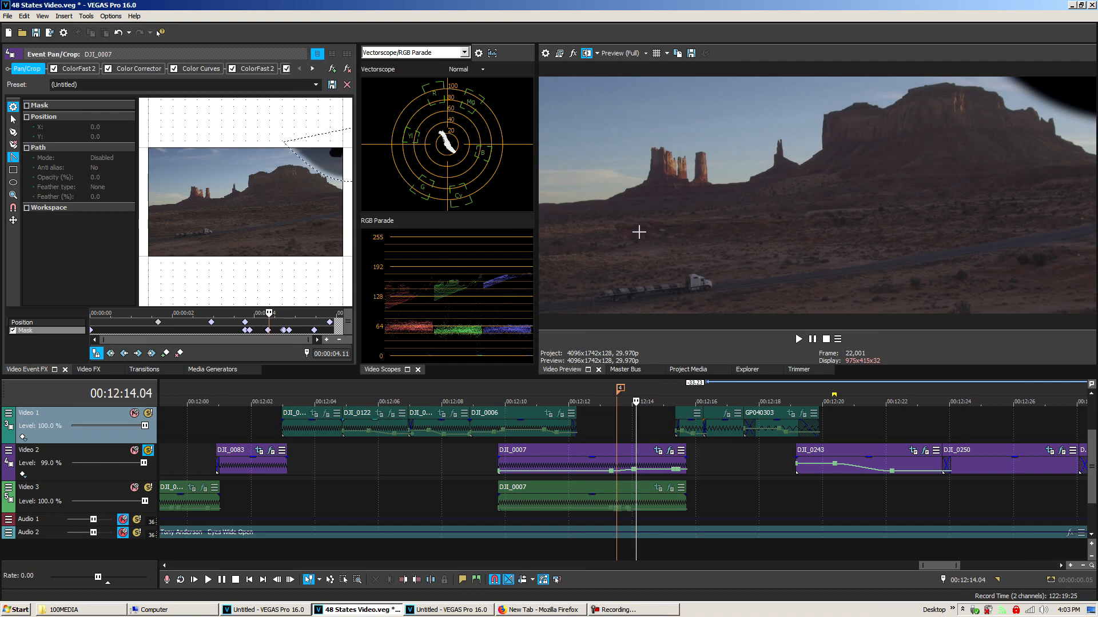
left_click(91, 370)
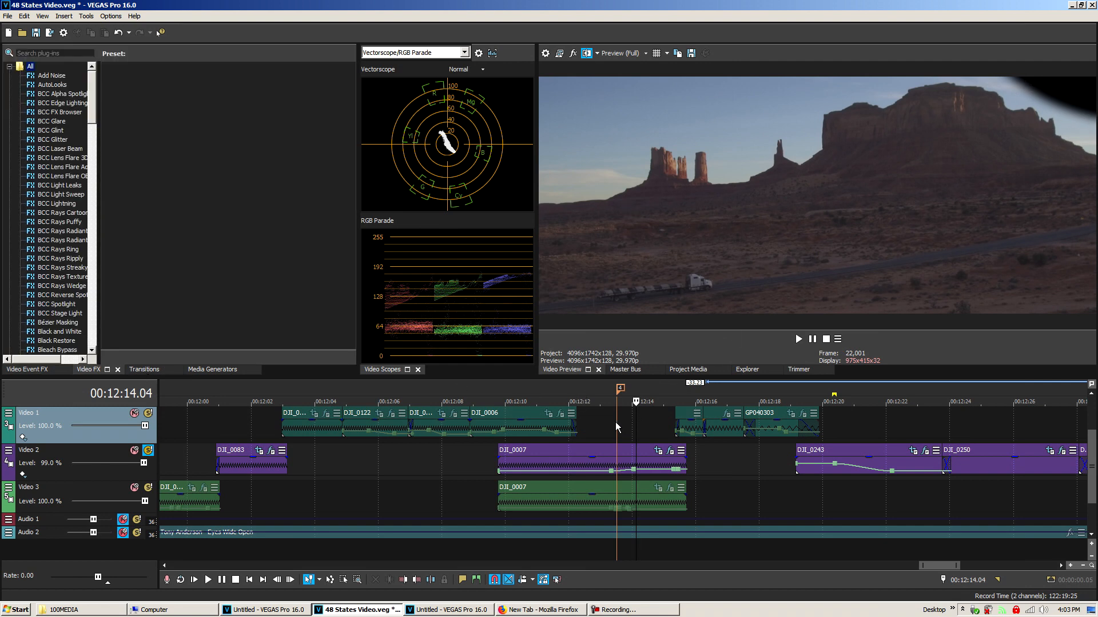
left_click_drag(636, 425, 605, 431)
- Lower the opacity of the DJI_0007 clip on Video 2 and compare the composite around 00:12:13
left_click(589, 451)
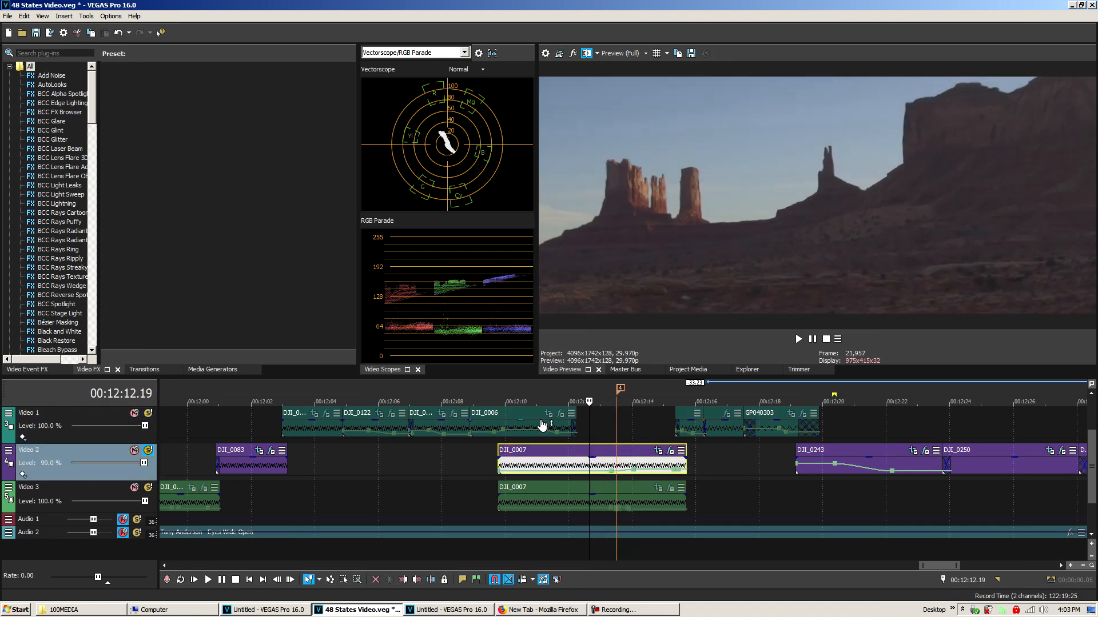
left_click_drag(565, 460, 564, 470)
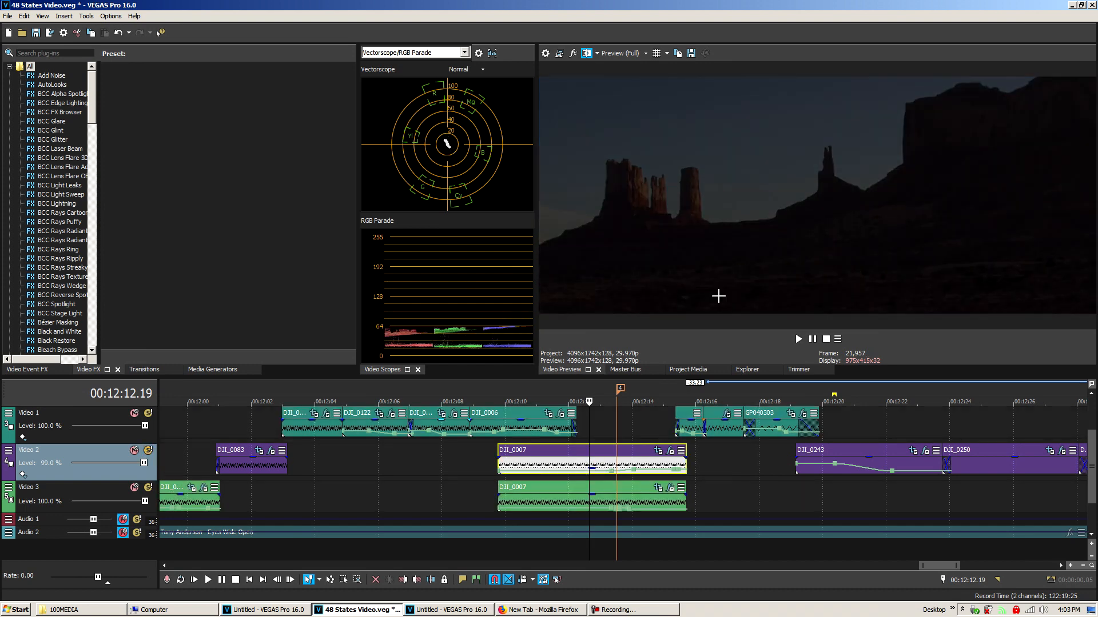
left_click_drag(588, 436, 625, 440)
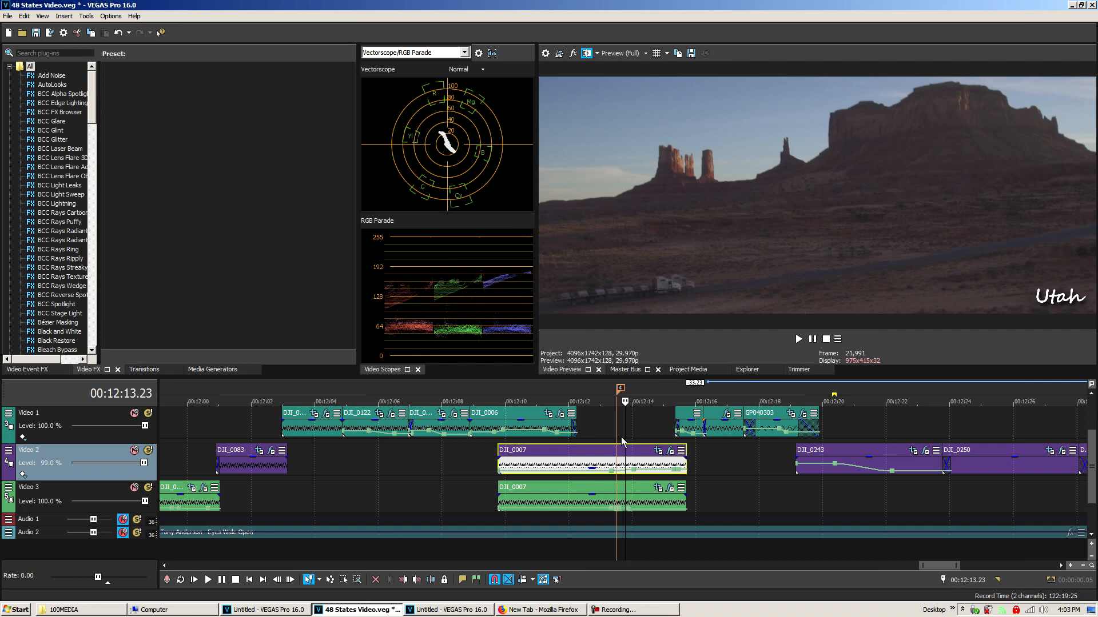
- Solo Video 3 and review its DJI_0007 clip between 00:12:13 and 00:12:15, ending with the solo off
left_click(148, 488)
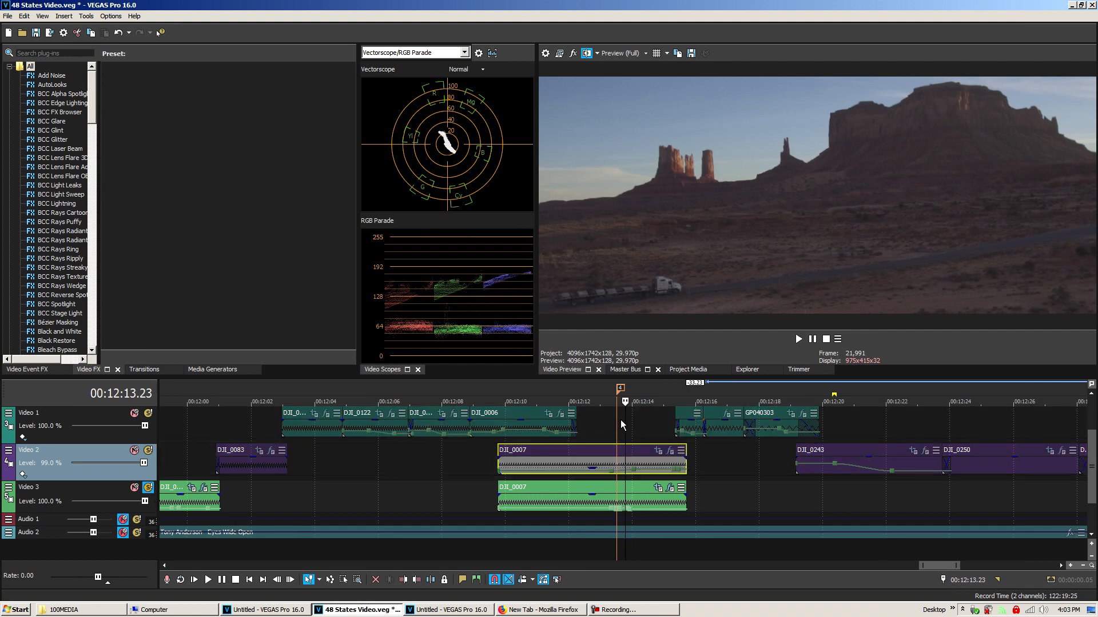
left_click_drag(625, 420, 659, 432)
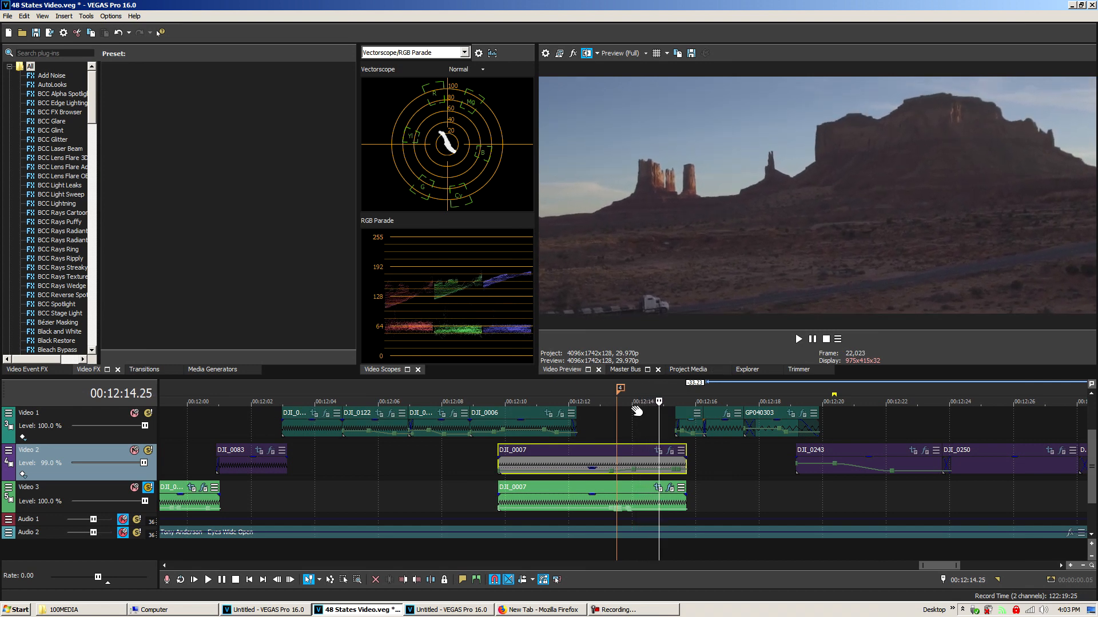
left_click_drag(659, 433, 631, 433)
left_click(148, 488)
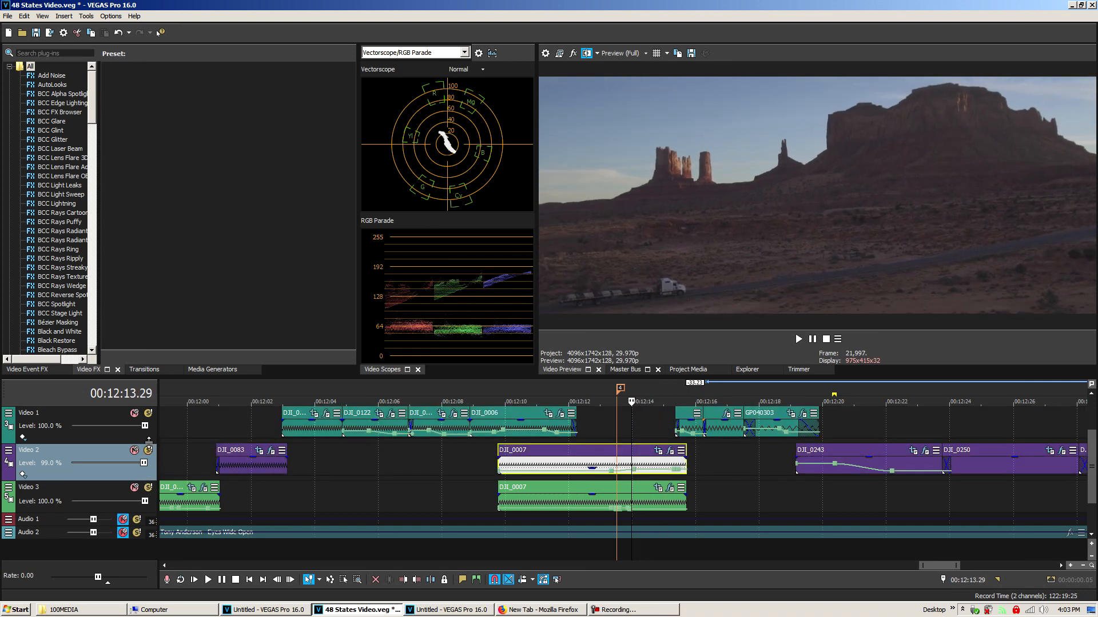
- Solo Video 2 and restore its DJI_0007 clip to full opacity
left_click(148, 451)
mouse_move(632, 427)
left_mouse_down()
mouse_move(600, 422)
mouse_move(626, 424)
left_mouse_up()
left_click_drag(581, 465, 587, 454)
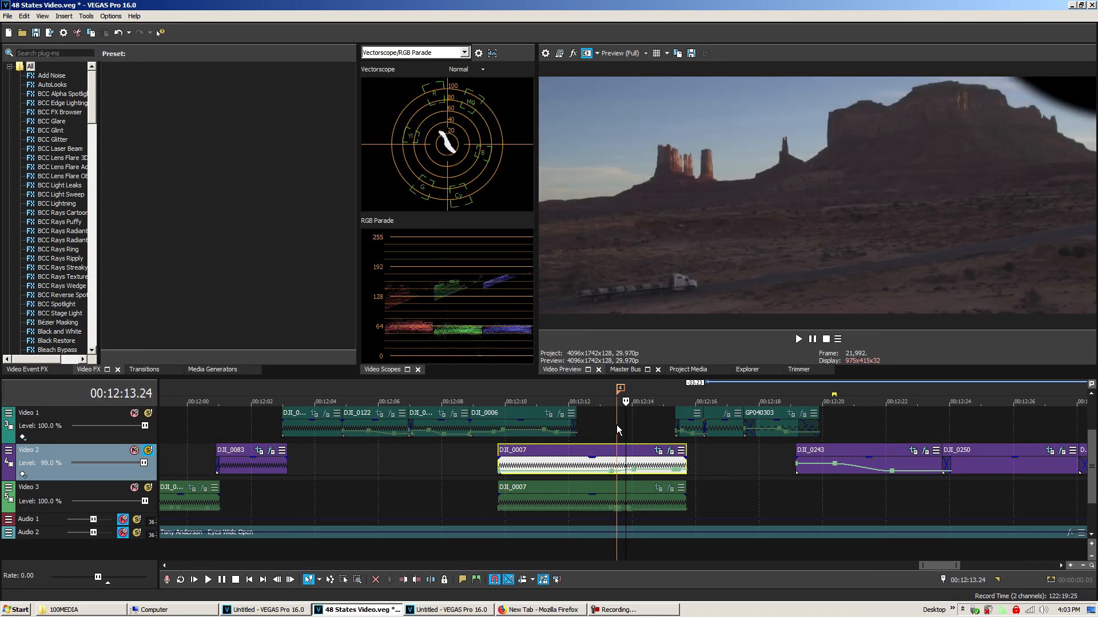
- Review the combined DJI_0007 layers in the preview between 00:12:13 and 00:12:15
mouse_move(626, 423)
left_mouse_down()
mouse_move(672, 423)
mouse_move(609, 423)
left_mouse_up()
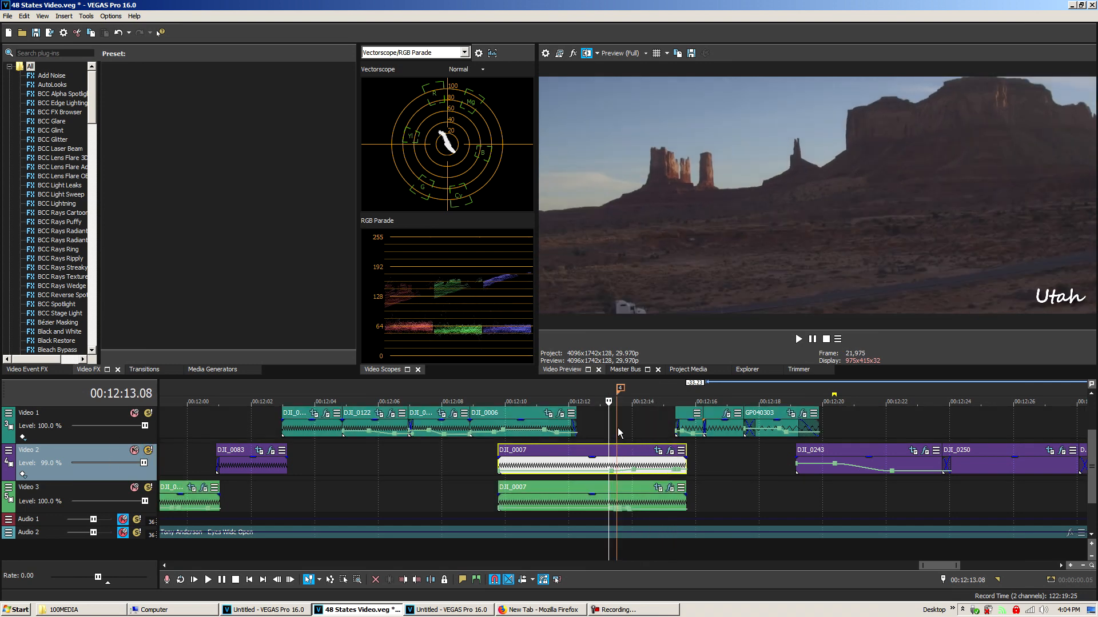
left_click_drag(609, 425, 643, 425)
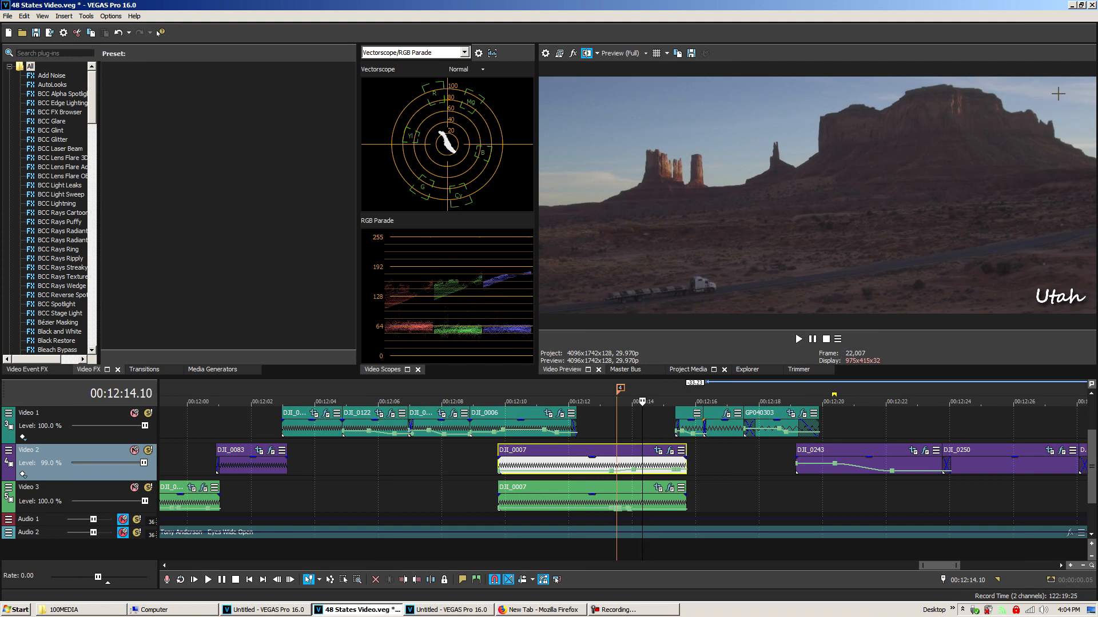
left_click_drag(642, 433, 683, 433)
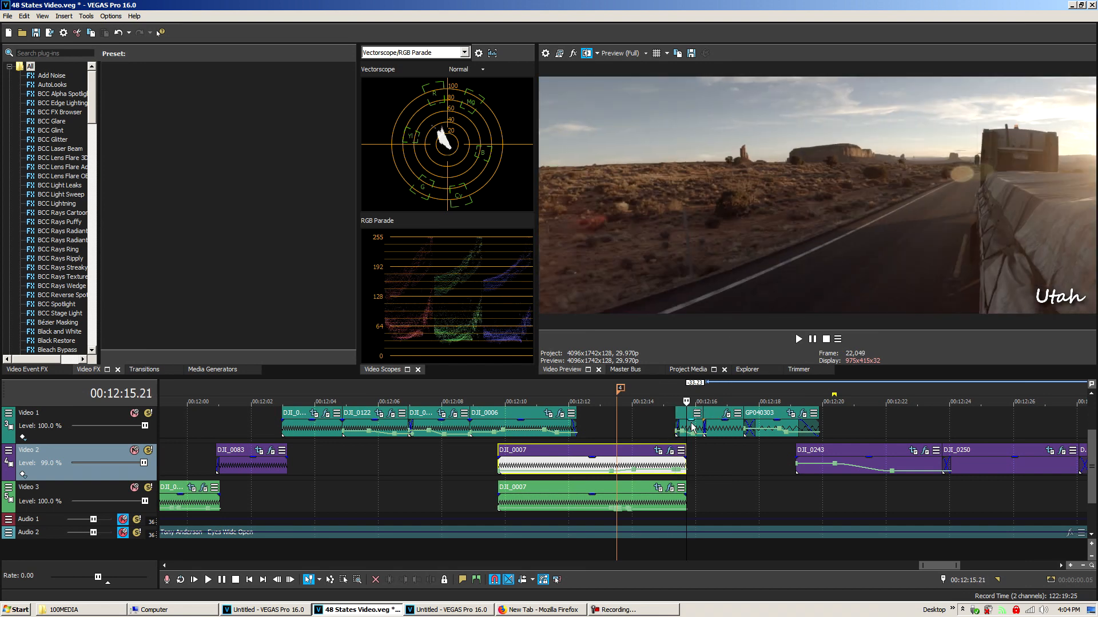
left_click(672, 427)
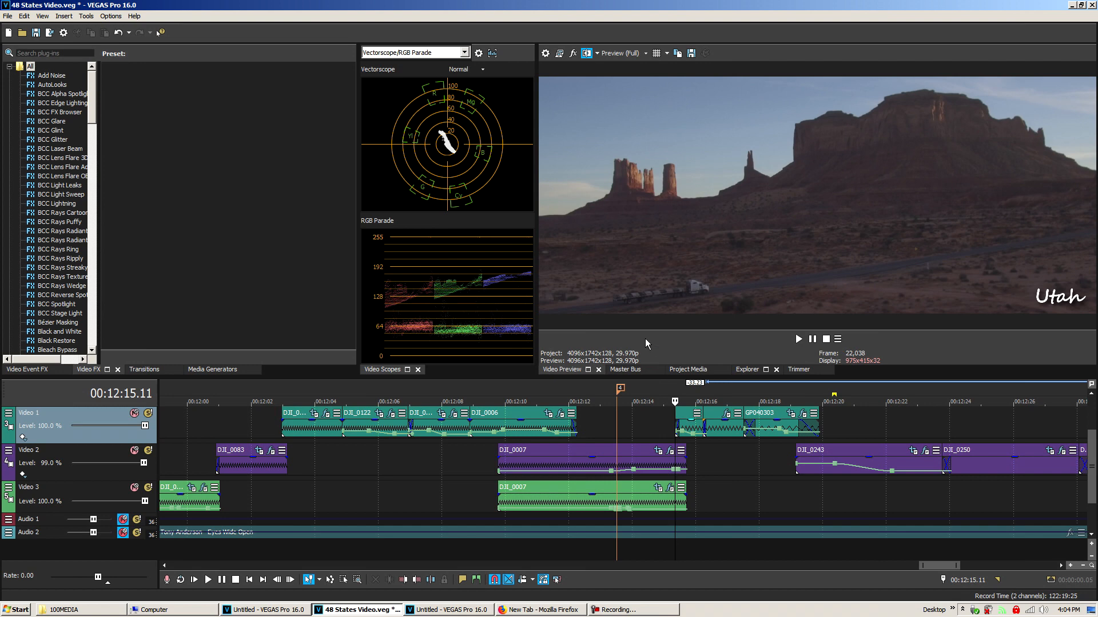
left_click(634, 419)
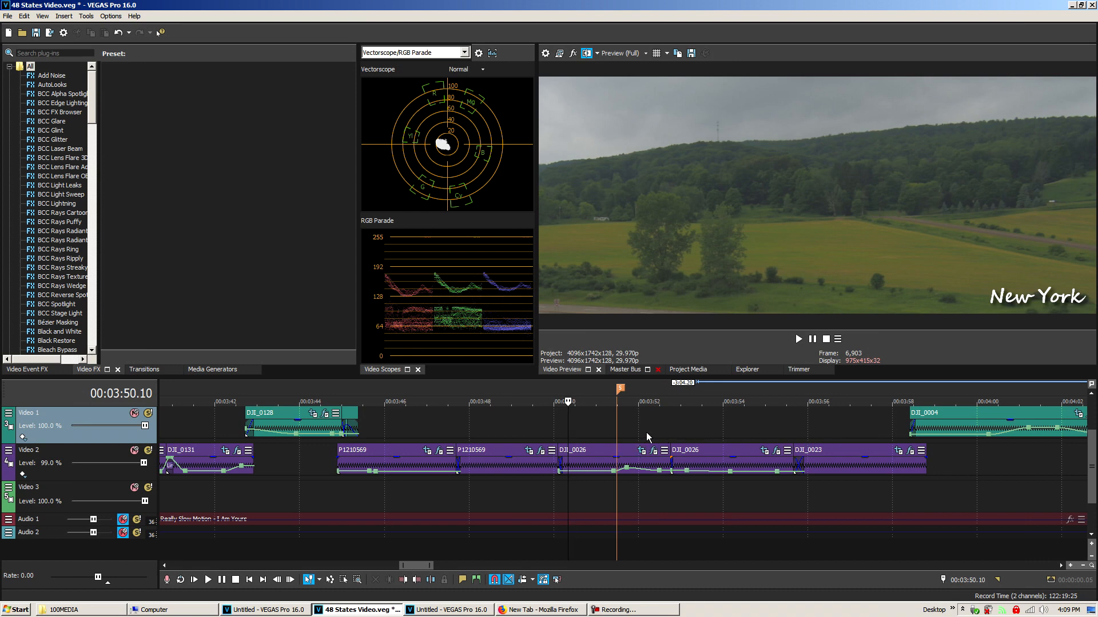
- Copy the first DJI_0026 clip of the New York section from Video 2 onto Video 3, starting near 00:03:50.19
mouse_move(567, 428)
left_mouse_down()
mouse_move(784, 438)
mouse_move(687, 423)
mouse_move(580, 429)
left_mouse_up()
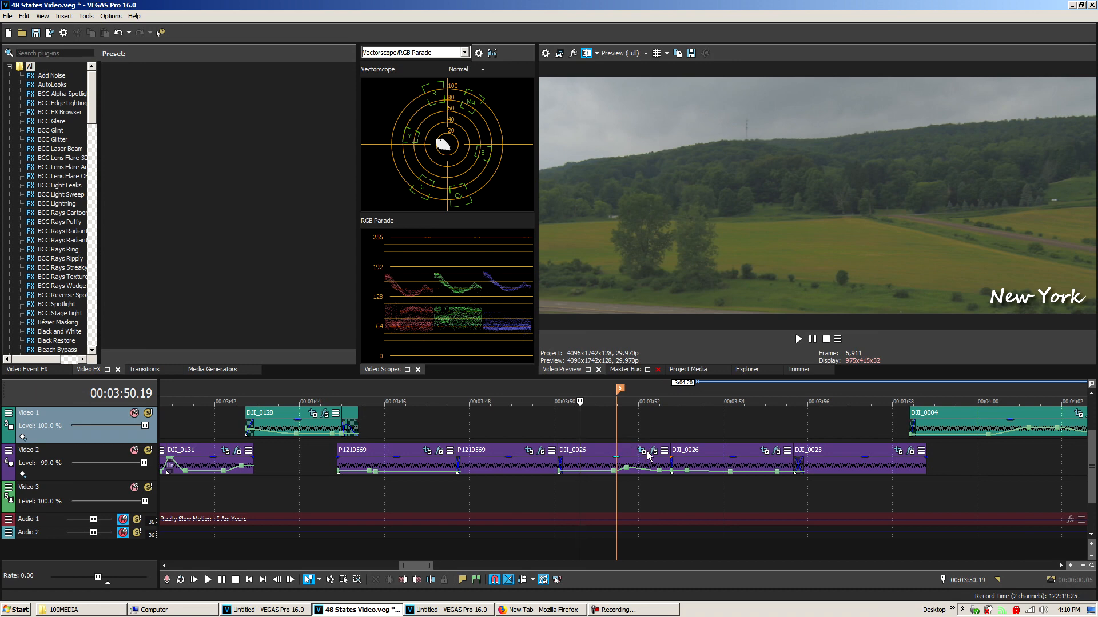
left_click(86, 369)
left_click_drag(593, 466, 611, 500)
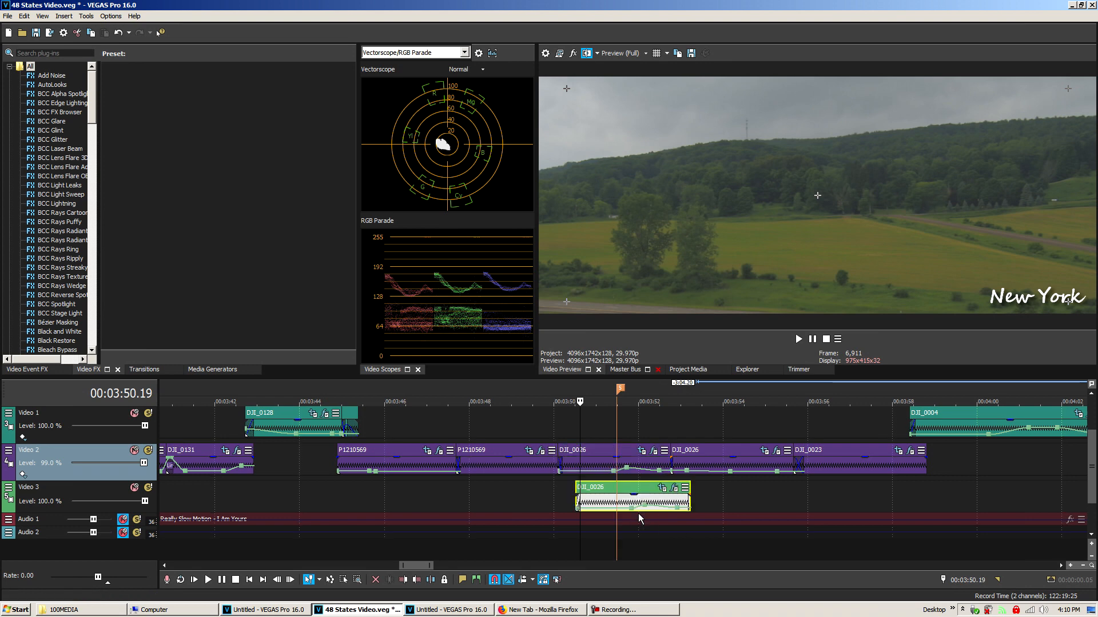
- Solo Video 3 and remove the velocity envelope from the DJI_0026 copy
left_click(622, 487)
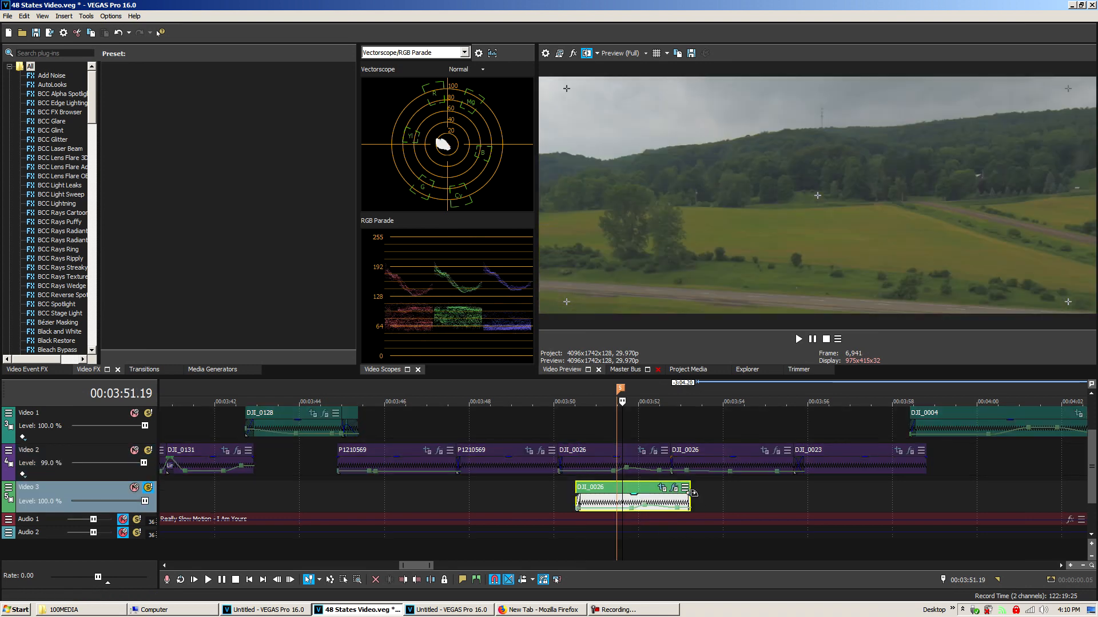
right_click(686, 506)
left_click(865, 380)
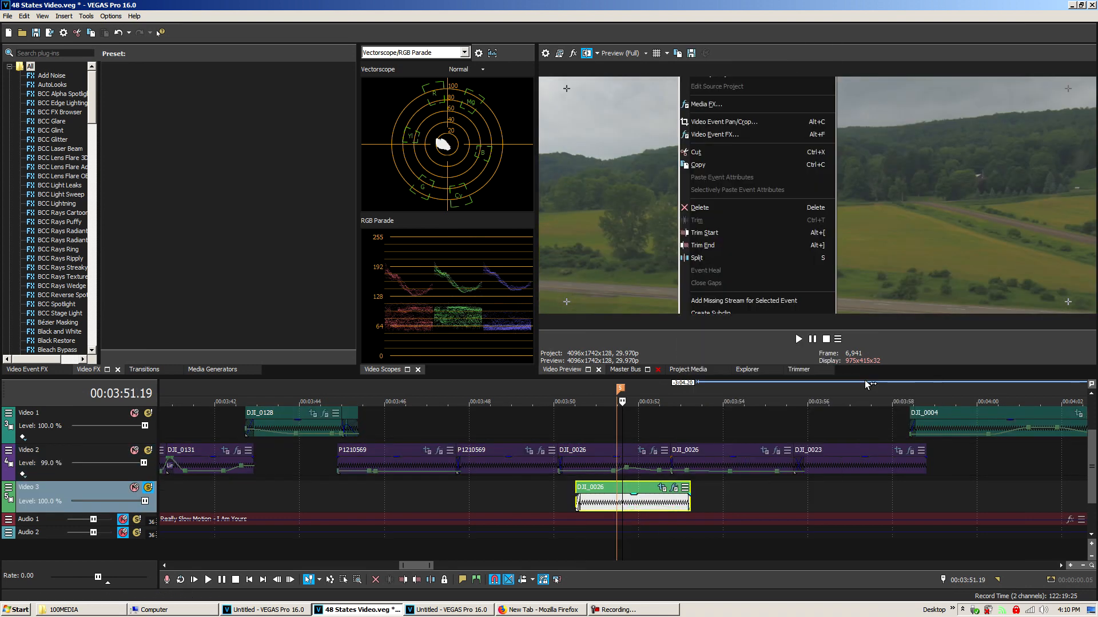
- Extend the end of the DJI_0026 copy on Video 3 to about 00:03:57.15
left_click_drag(693, 505, 799, 505)
left_click_drag(810, 505, 838, 500)
scroll(838, 500, "up", 3)
left_click_drag(581, 502, 680, 501)
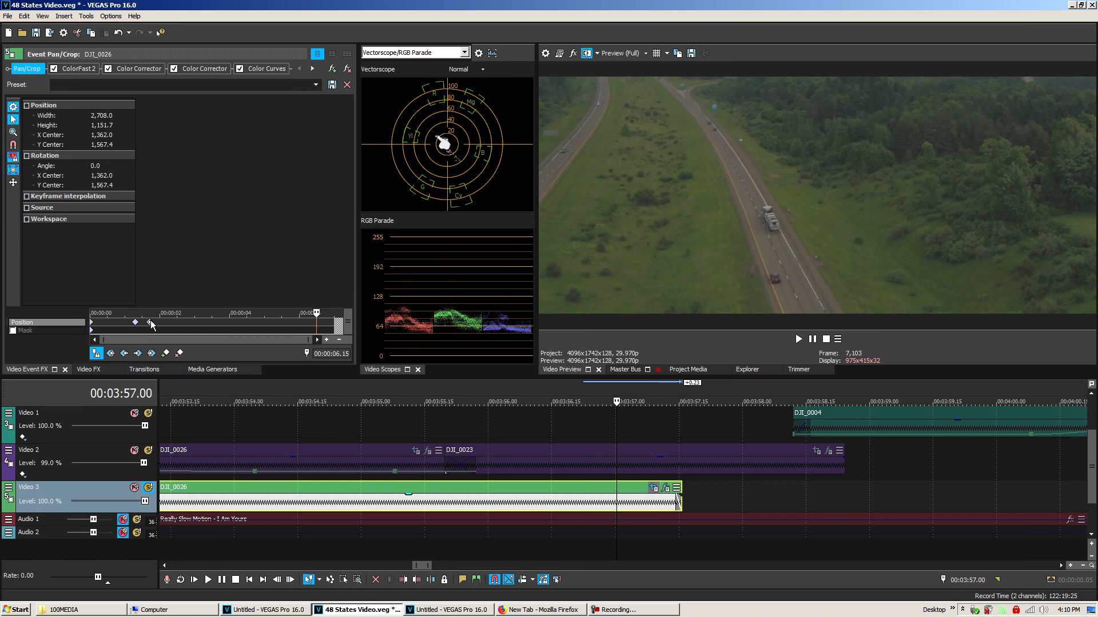
- Delete the extra Pan/Crop position keyframes of the DJI_0026 copy and restore its crop to the full 4,096 × 2,160 frame
right_click(150, 322)
left_click(166, 364)
right_click(95, 324)
left_click(112, 365)
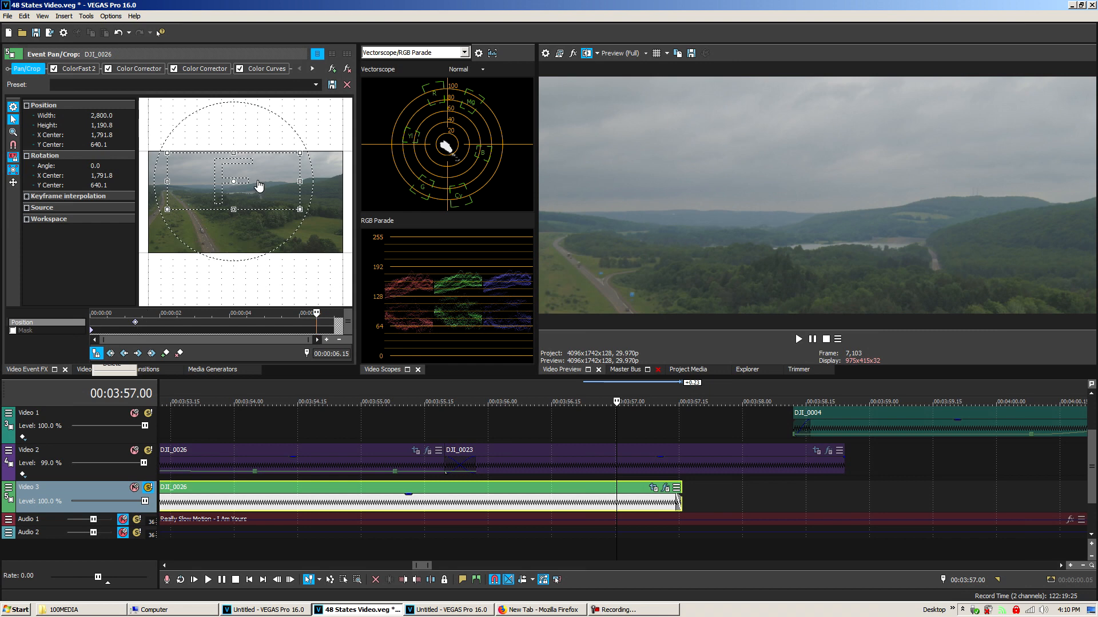
right_click(259, 182)
left_click(271, 188)
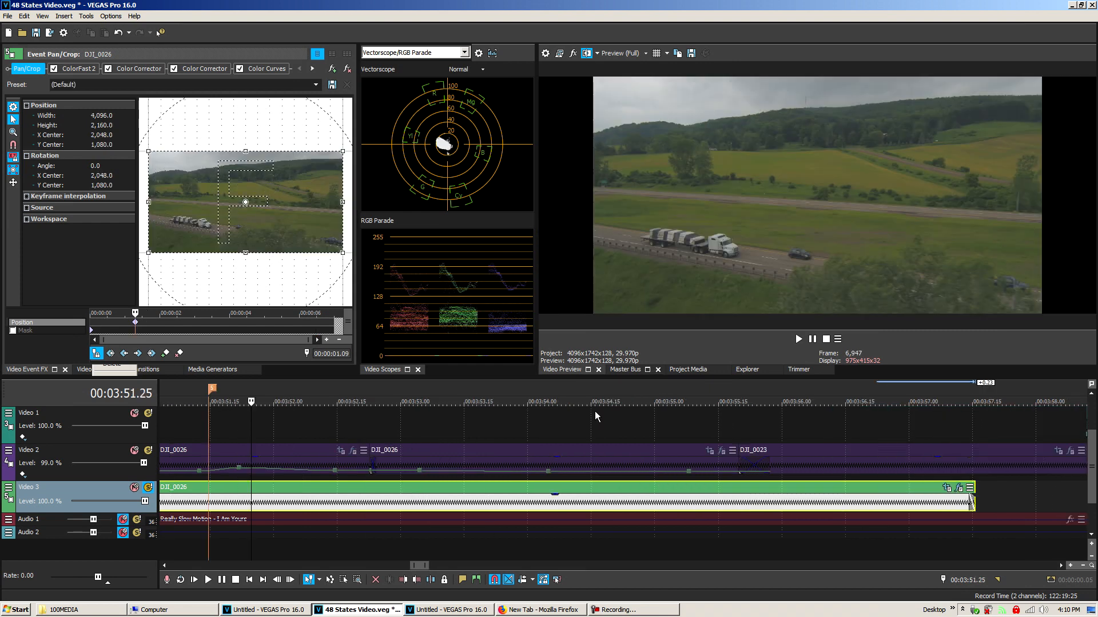
- Review the uncropped DJI_0026 footage between 00:03:50 and 00:03:54.25, watching the framing of the truck and the drone's landing gear
left_click(634, 423)
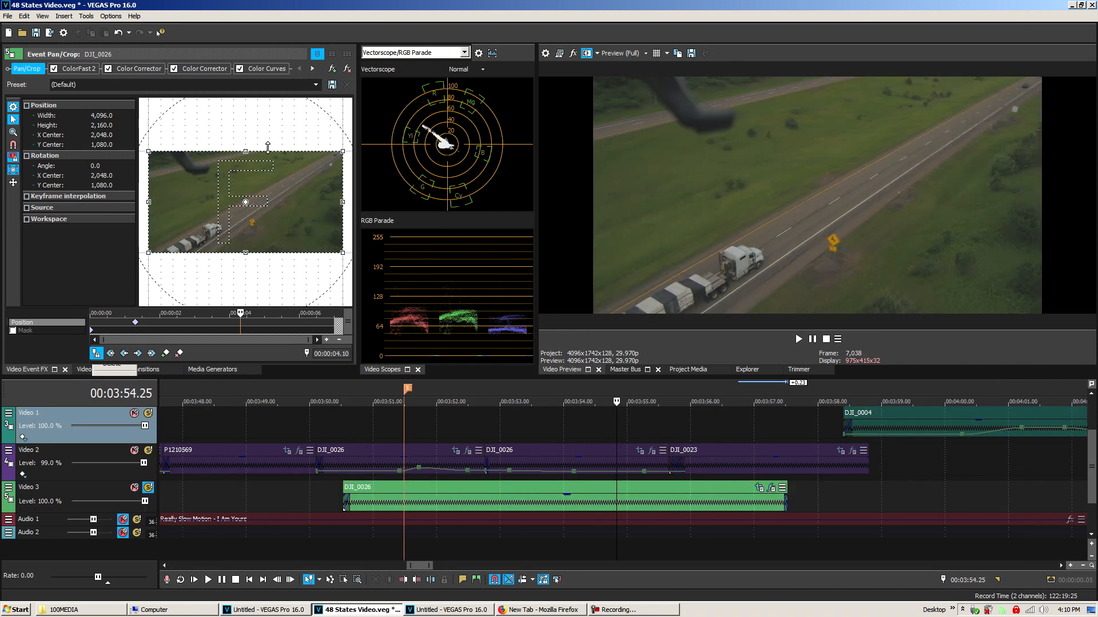
left_click(91, 372)
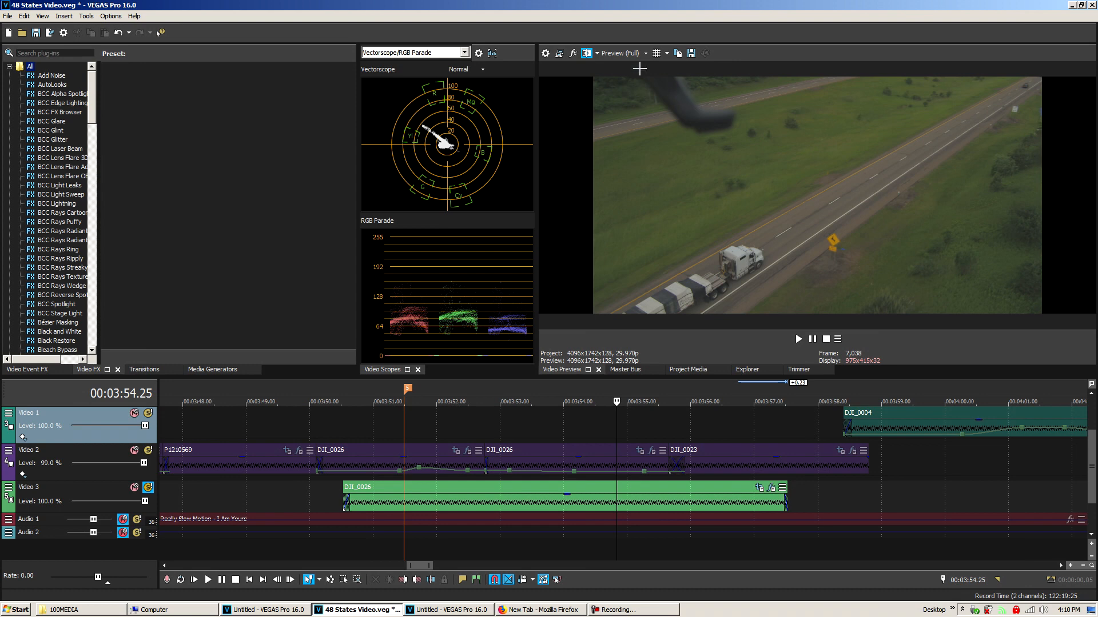
left_click(371, 427)
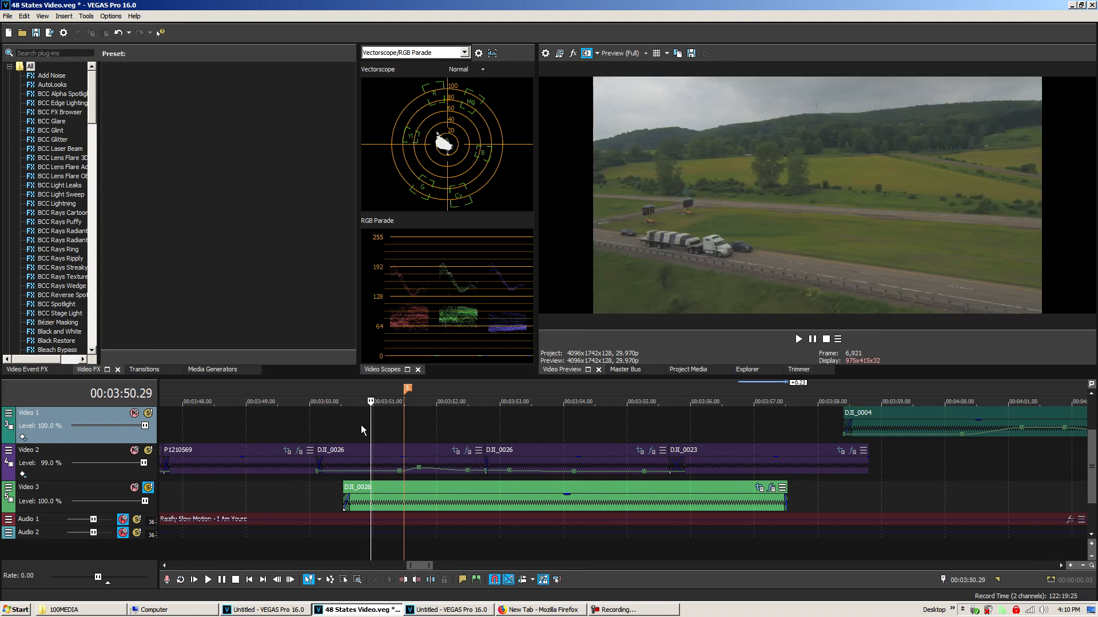
left_click(355, 430)
left_click(343, 429)
left_click(355, 430)
left_click(364, 431)
left_click(374, 432)
left_click(386, 433)
left_click(405, 435)
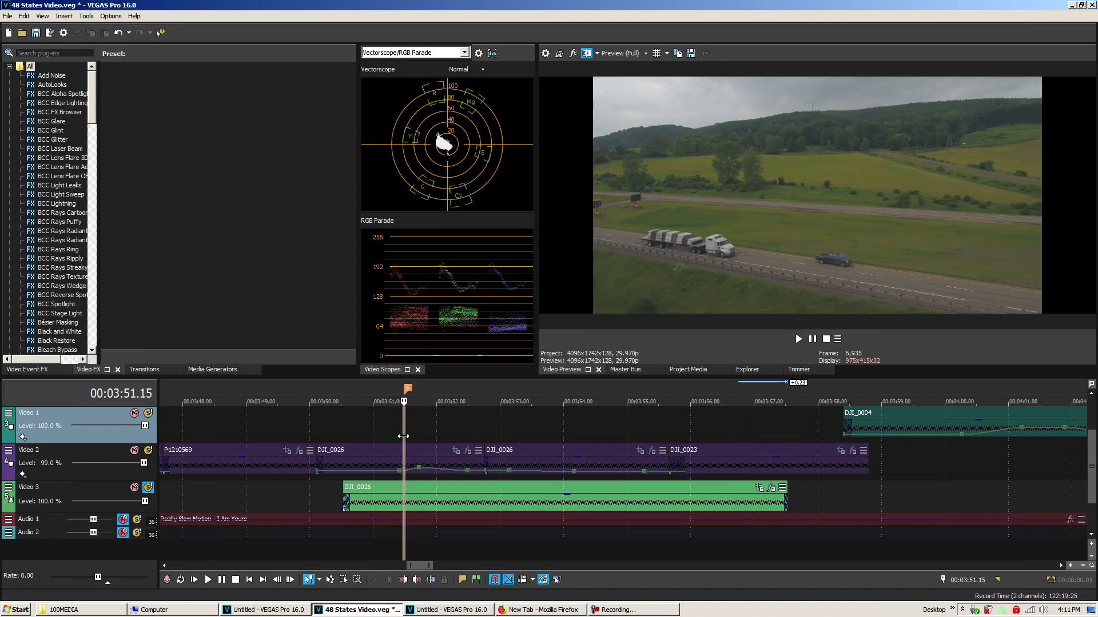
left_click(417, 437)
left_click(426, 438)
left_click(432, 439)
left_click(437, 439)
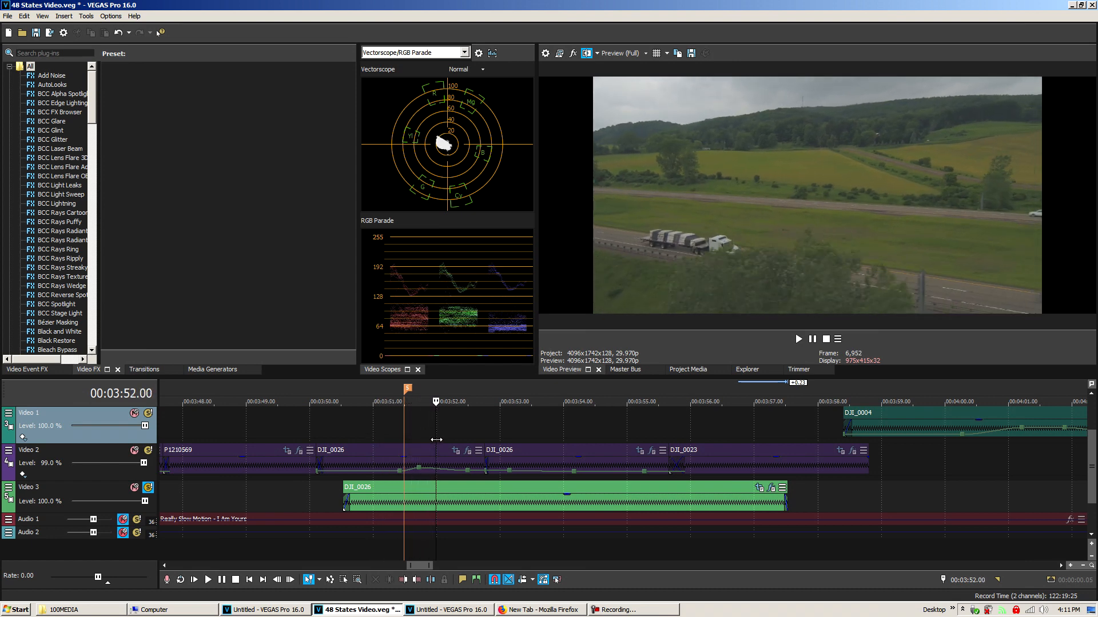
left_click(440, 439)
left_click(447, 441)
left_click(459, 440)
left_click(463, 440)
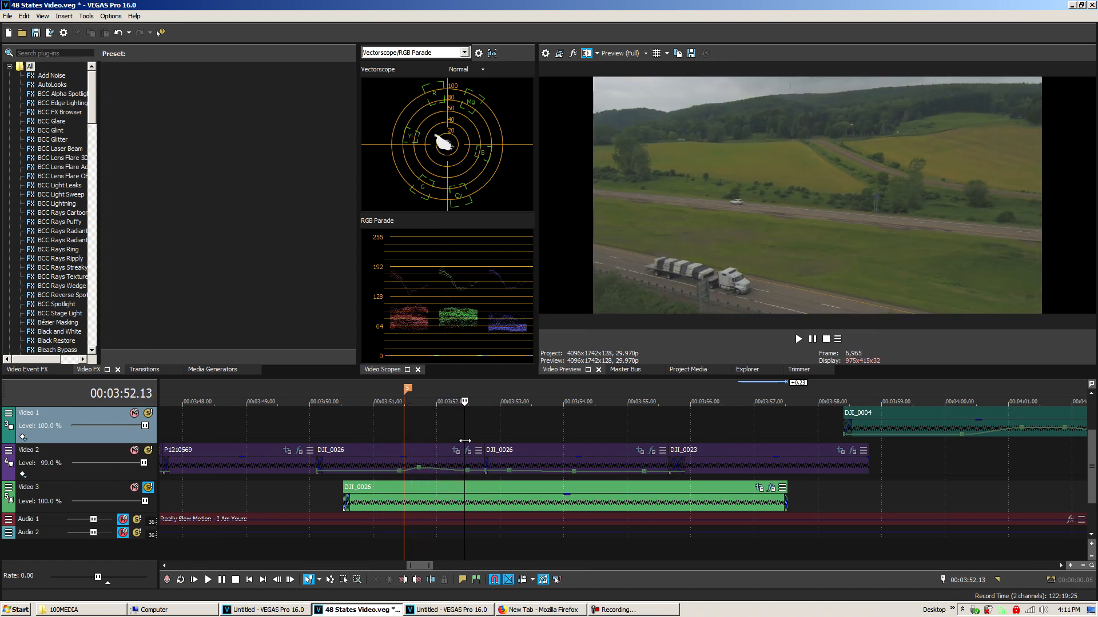
left_click(476, 440)
left_click(487, 441)
left_click(501, 442)
left_click(515, 442)
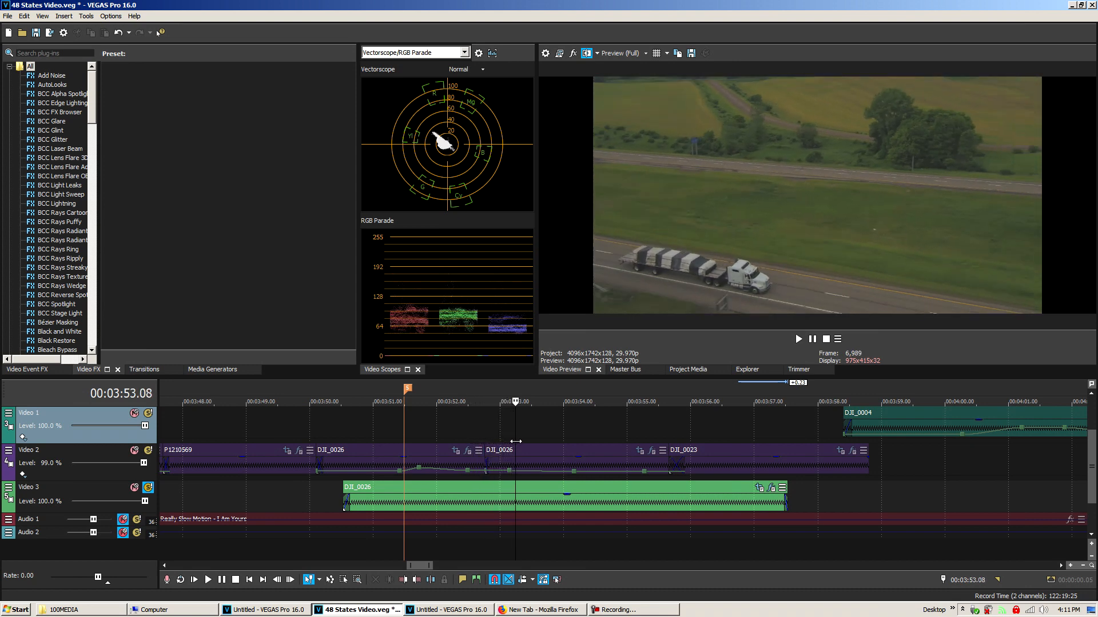
left_click(532, 441)
left_click(547, 441)
left_click(563, 441)
left_click(595, 441)
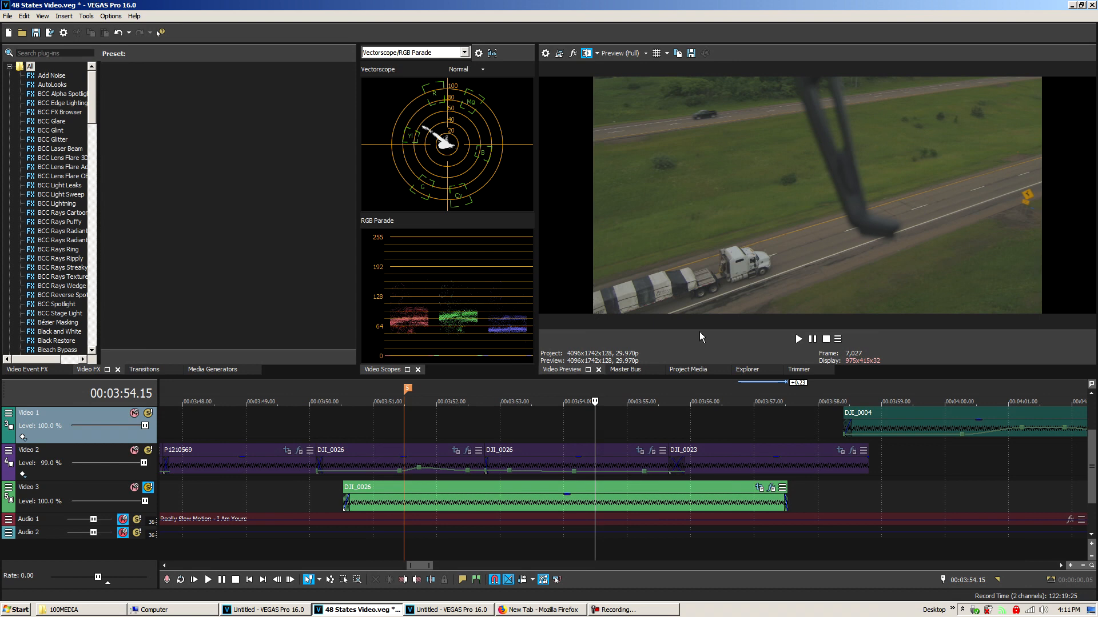
left_click(618, 434)
left_click_drag(619, 435, 596, 434)
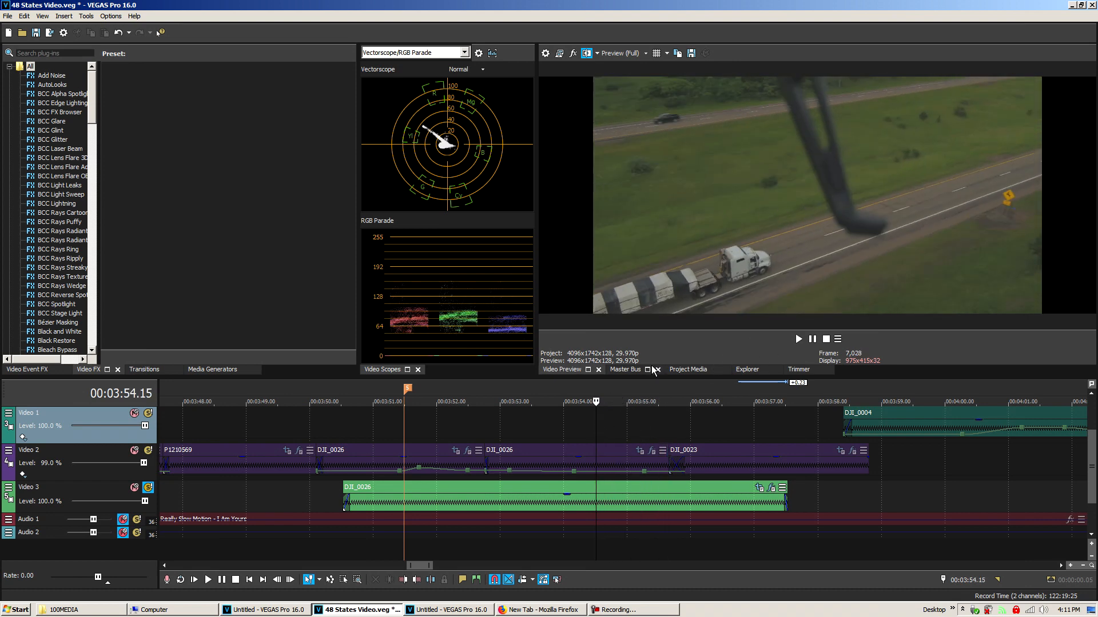
- Review the uncropped clip on to 00:03:57.13, then return to about 00:03:57.07 to examine the drone parts in the sky
left_click(605, 428)
left_click_drag(604, 427, 781, 436)
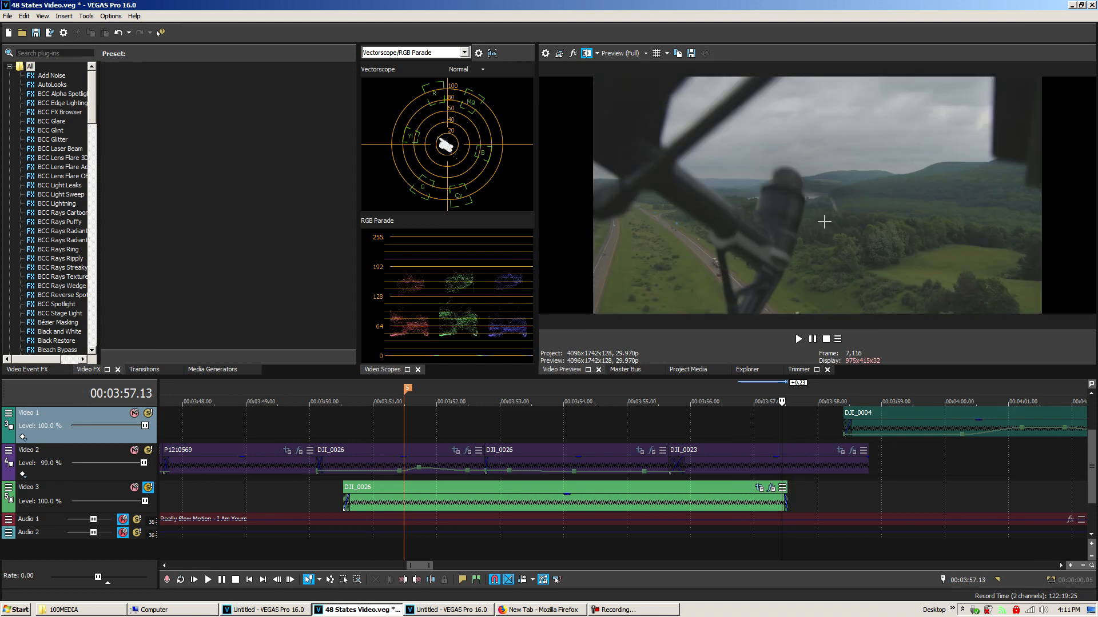
scroll(718, 449, "up", 3)
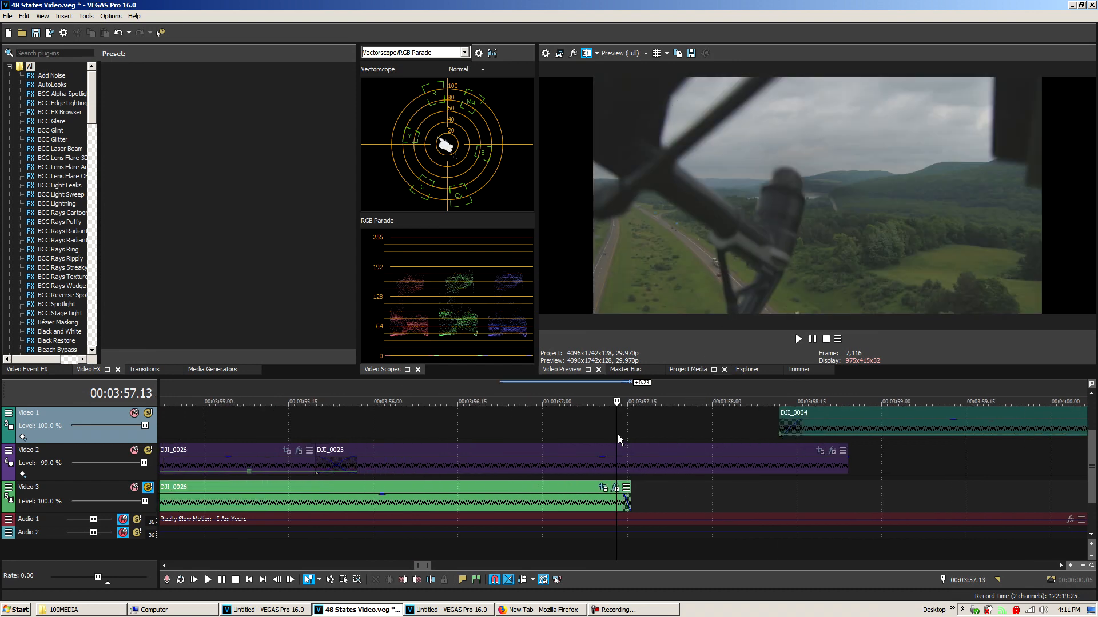
left_click_drag(616, 434, 583, 429)
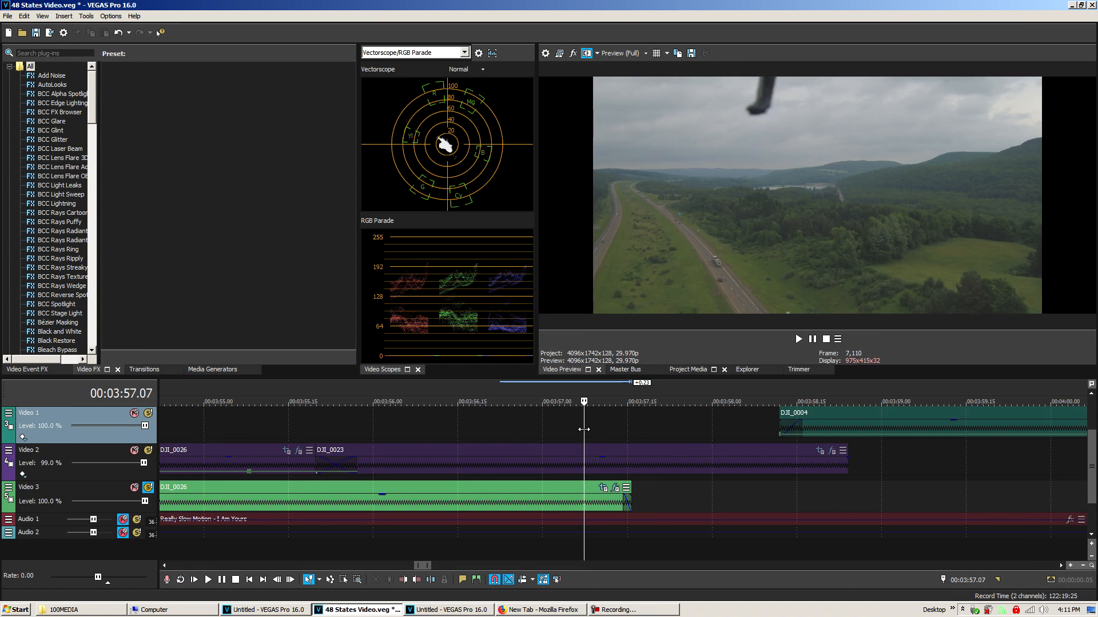
left_click_drag(588, 433, 580, 428)
- Match the DJI_0026 copy's crop to the output aspect, then reduce it to 3,902.7 × 1,659.8 with its Y center at 1,152.5
left_click(603, 487)
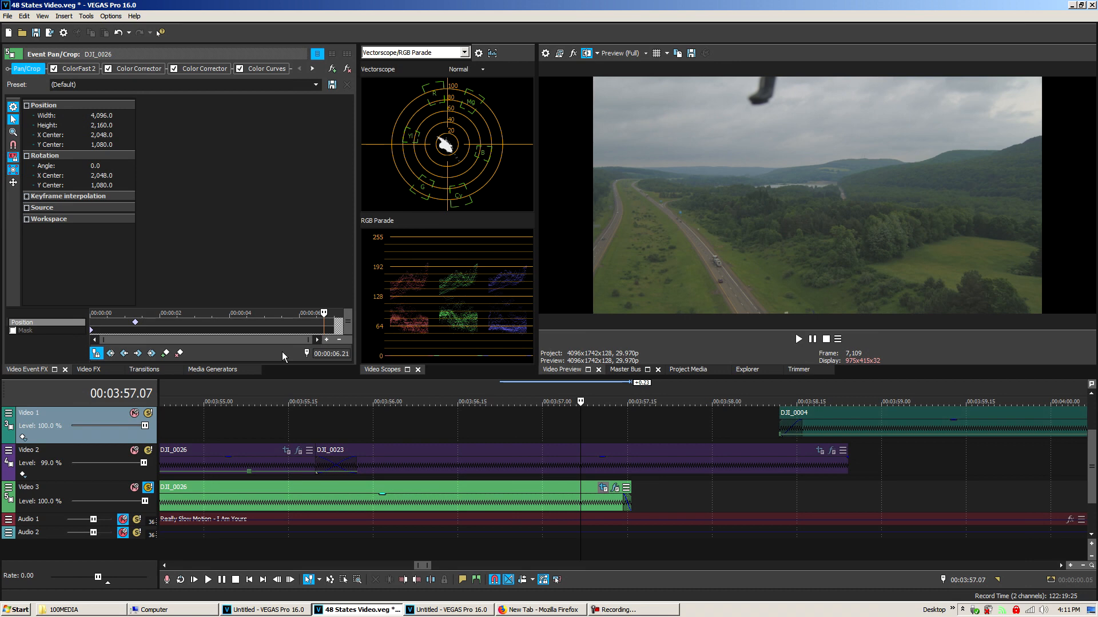
right_click(257, 179)
left_click(306, 252)
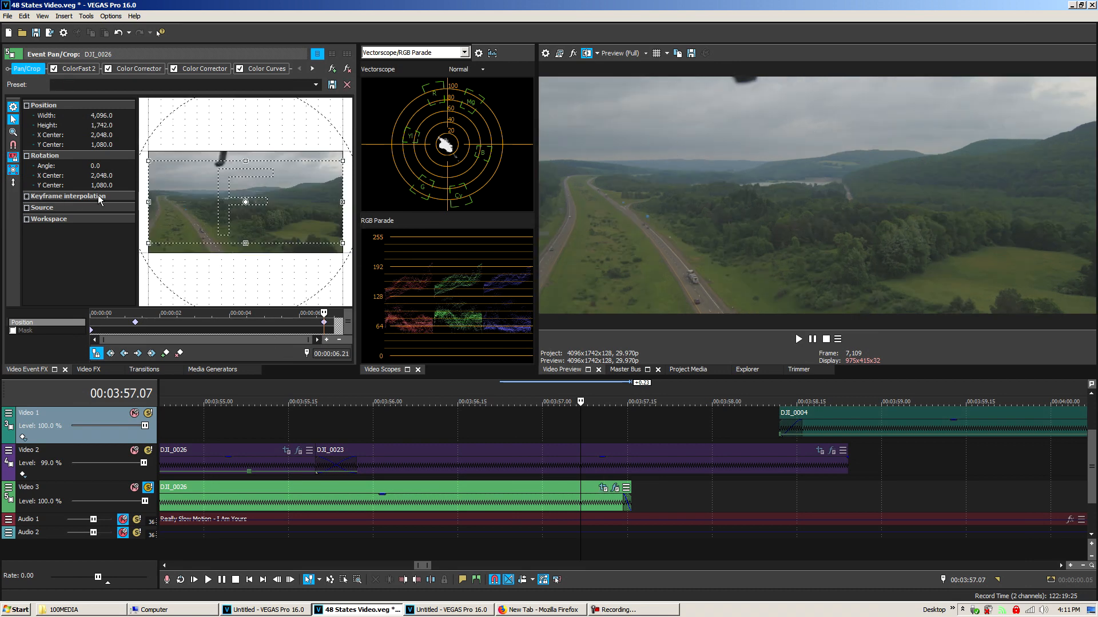
left_click_drag(291, 191, 336, 195)
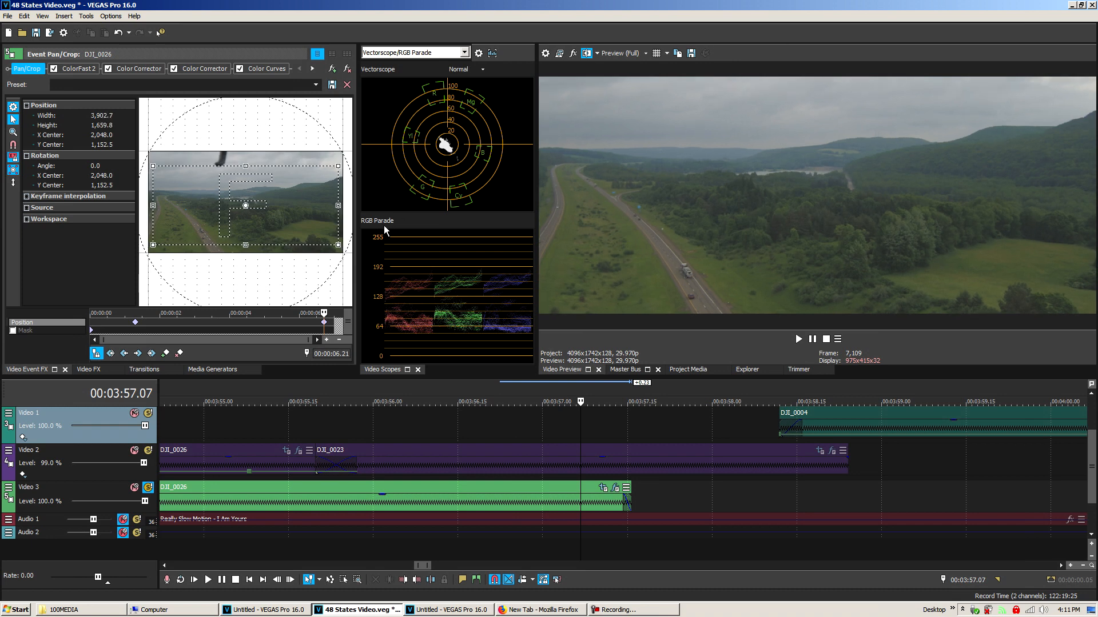
left_click(91, 369)
- Delete the DJI_0026 copy from Video 3 and turn off that track's solo
right_click(493, 491)
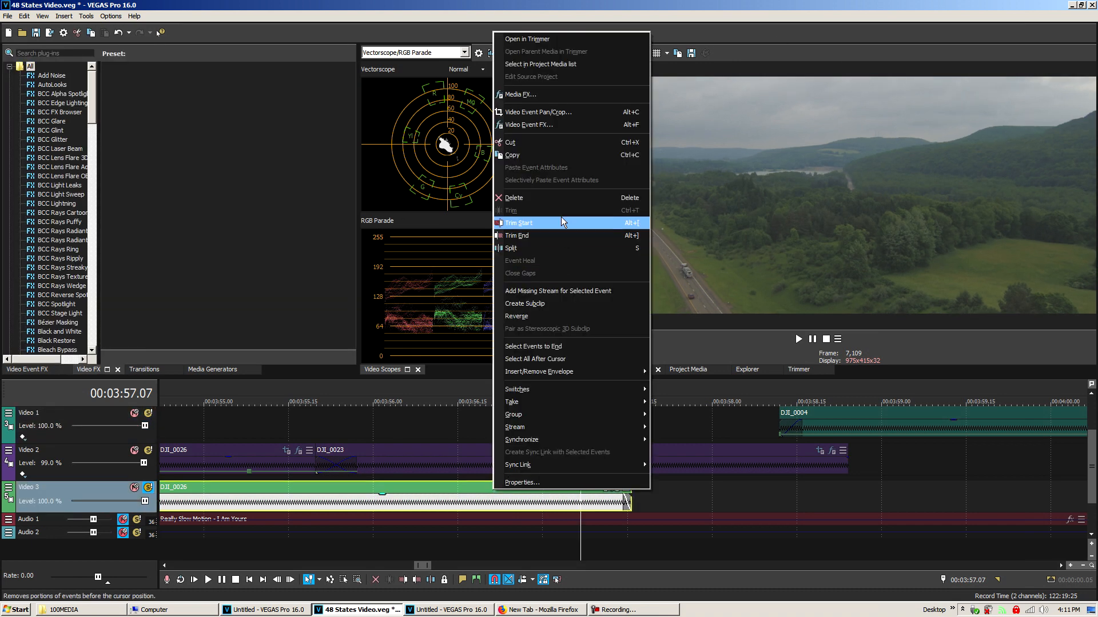
left_click(571, 199)
scroll(554, 448, "down", 3)
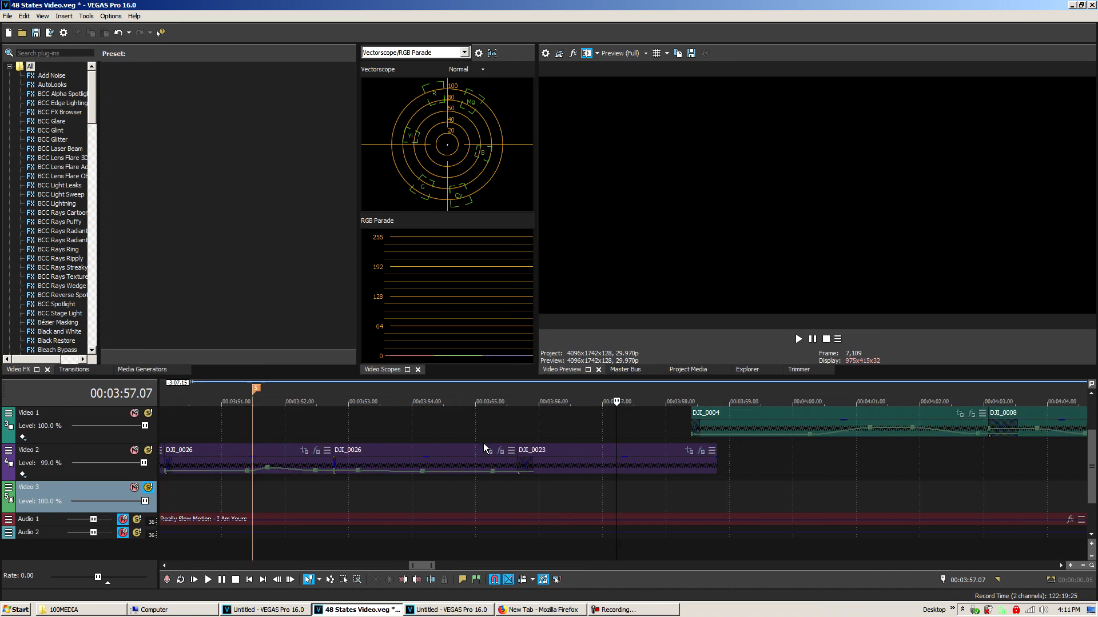
scroll(482, 444, "down", 2)
left_click(404, 431)
scroll(578, 433, "up", 3)
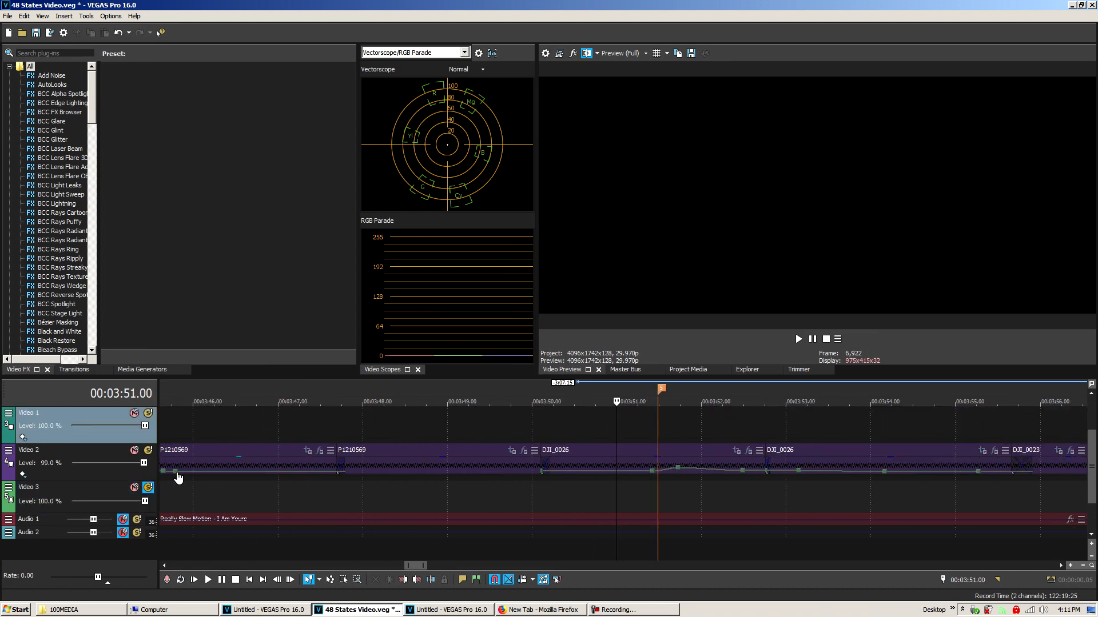
left_click(148, 487)
- Solo Video 2 and preview the start of its first DJI_0026 clip up to 00:03:51.00
left_click(148, 450)
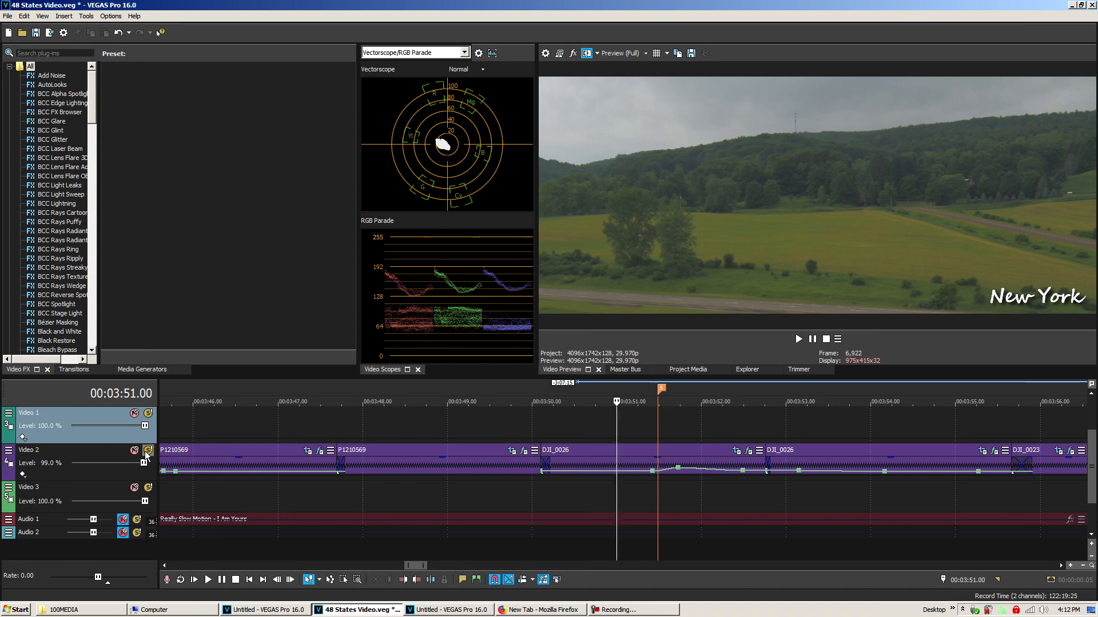
left_click(559, 444)
left_click_drag(558, 430, 621, 430)
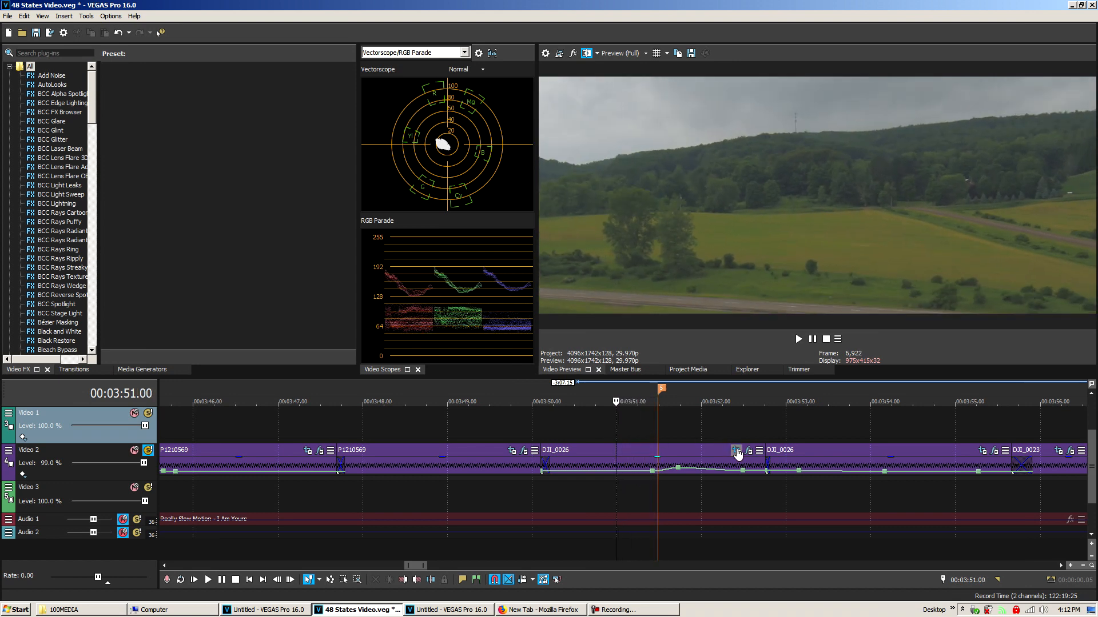
- Inspect the Pan/Crop position keyframes of the first DJI_0026 clip on Video 2
left_click(740, 460)
left_click(735, 450)
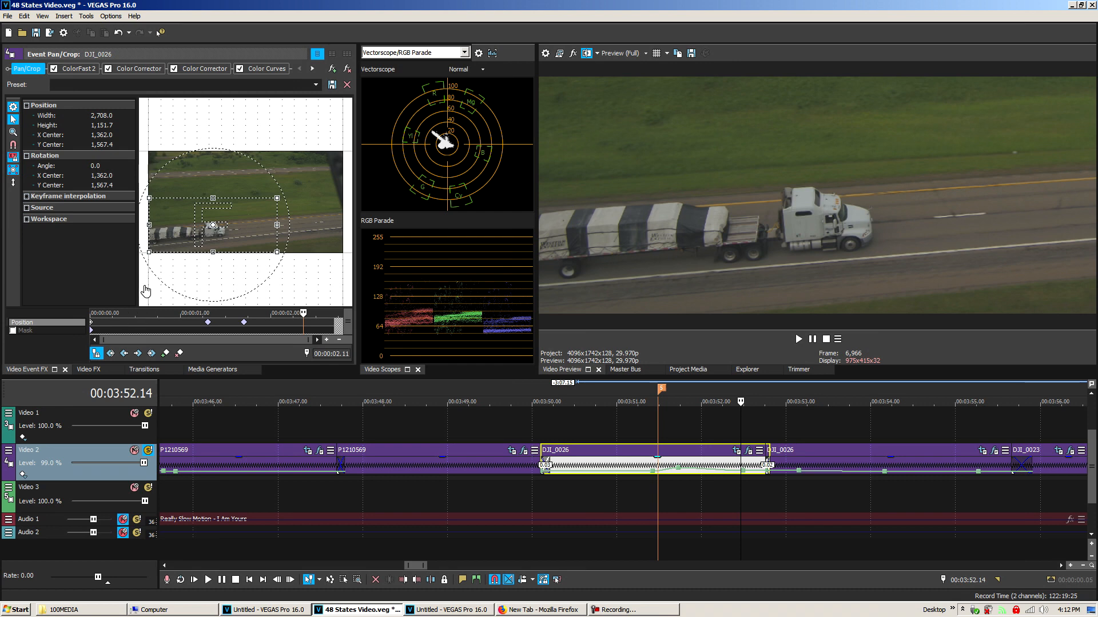
key("Home")
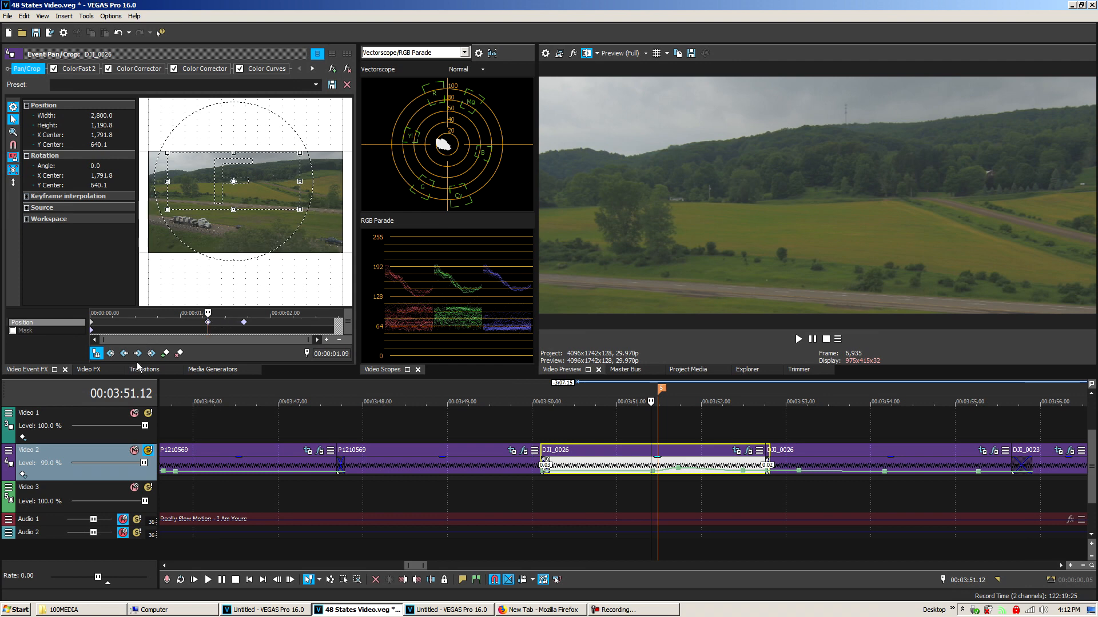
left_click(89, 369)
- Examine the first DJI_0026 clip at 00:03:52.23, comparing its Pan/Crop frame with the landing gear outside it
left_click_drag(650, 426, 766, 429)
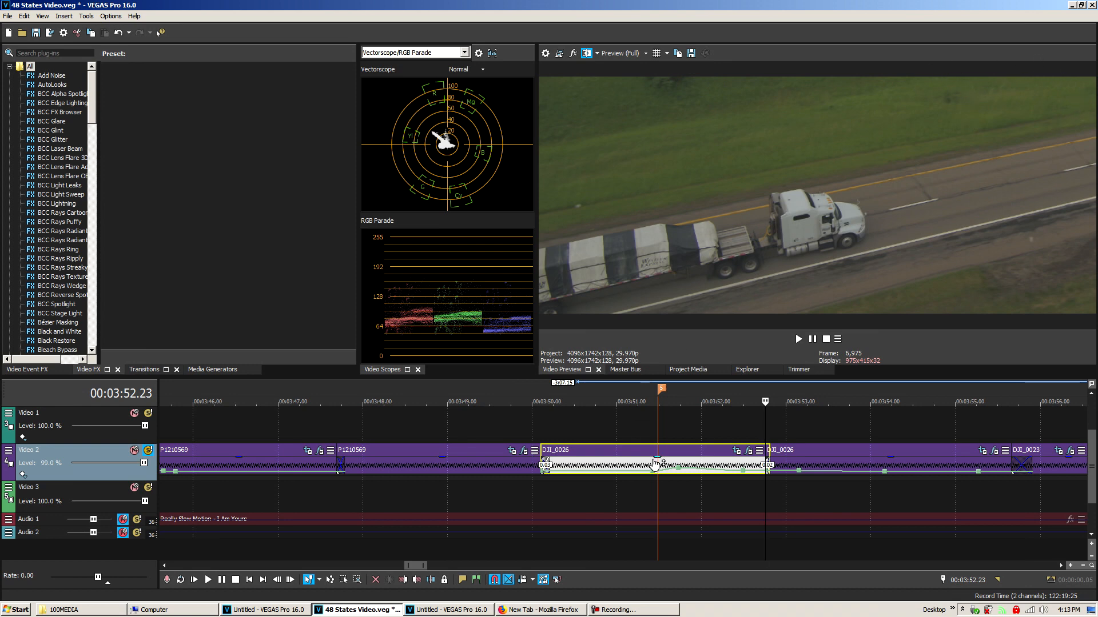
left_click(736, 450)
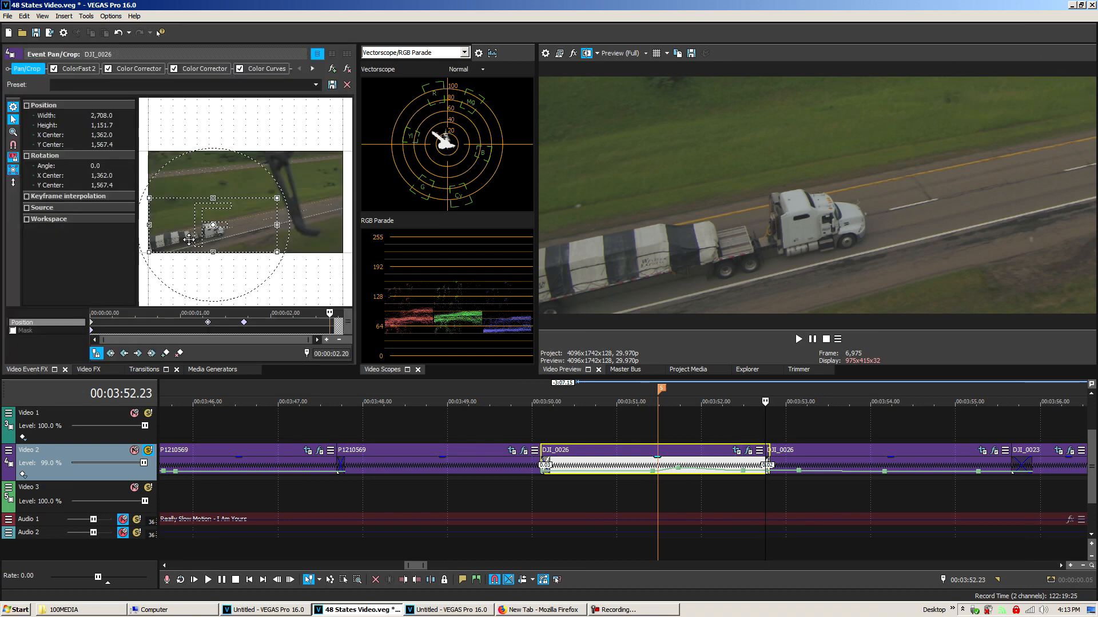
scroll(314, 240, "up", 5)
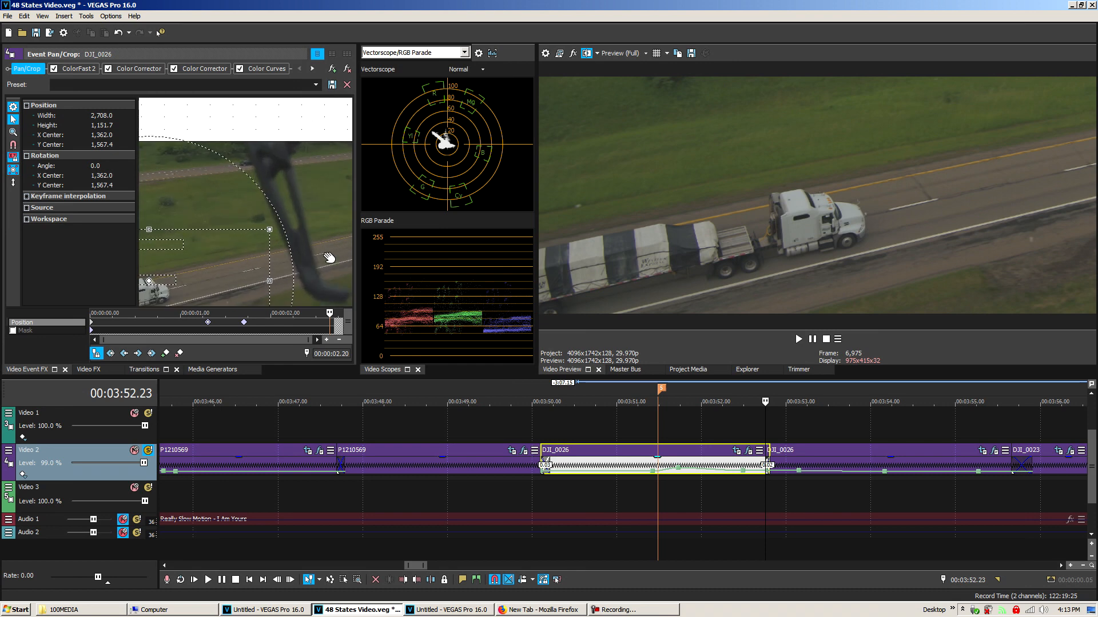
scroll(312, 210, "up", 1)
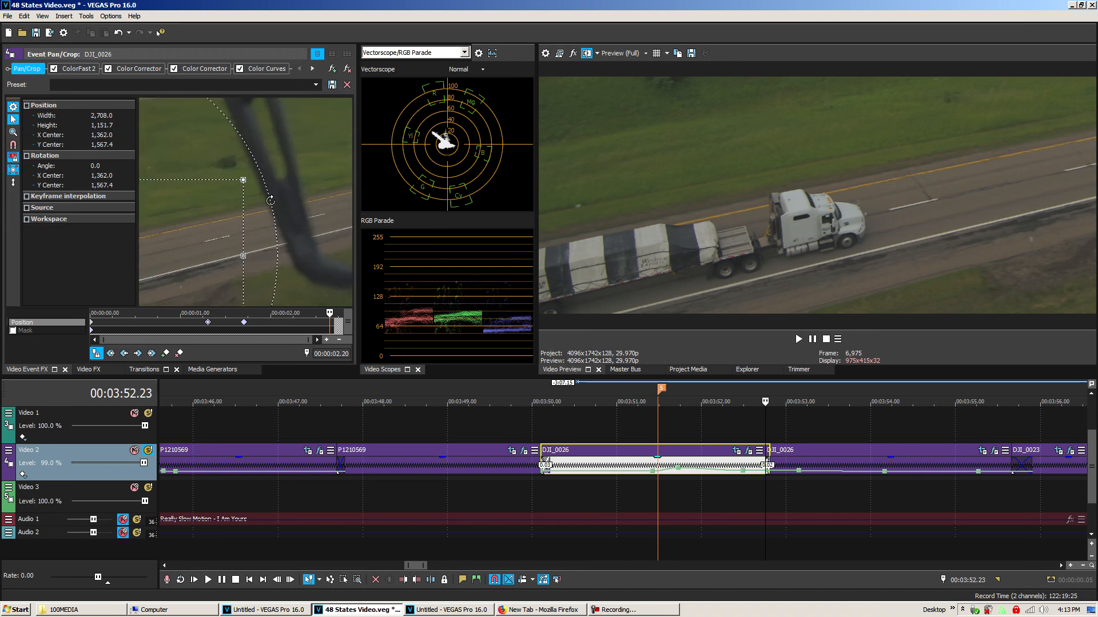
scroll(271, 201, "down", 4)
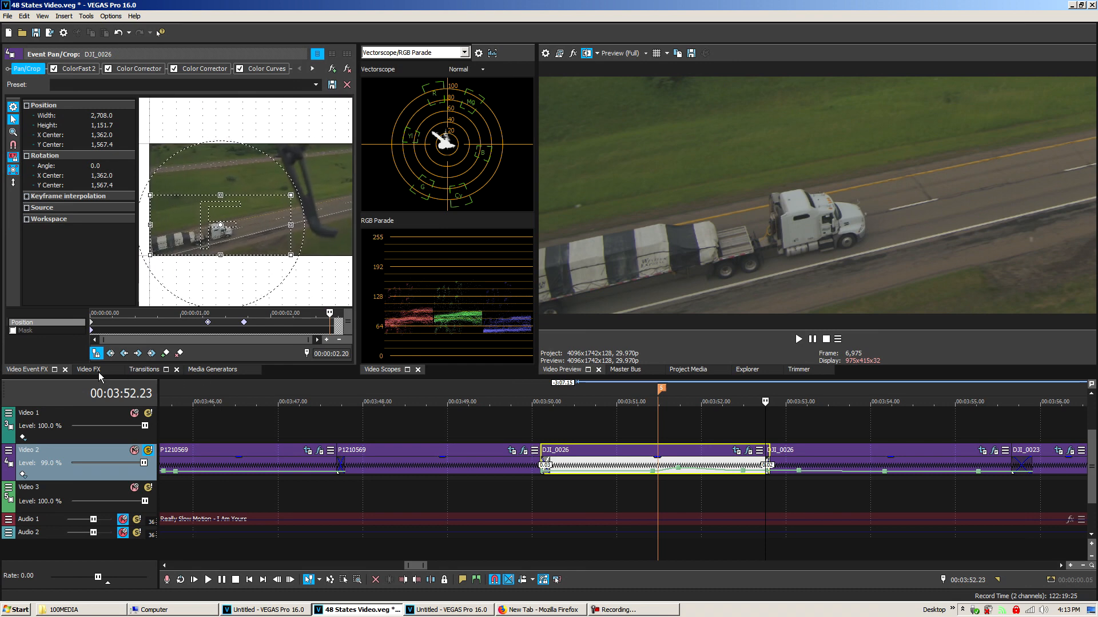
left_click(89, 369)
- Review the second DJI_0026 clip on Video 2 through 00:03:55.17, then return to the first clip at 00:03:50.16
left_click_drag(765, 433, 1003, 448)
scroll(829, 417, "down", 3)
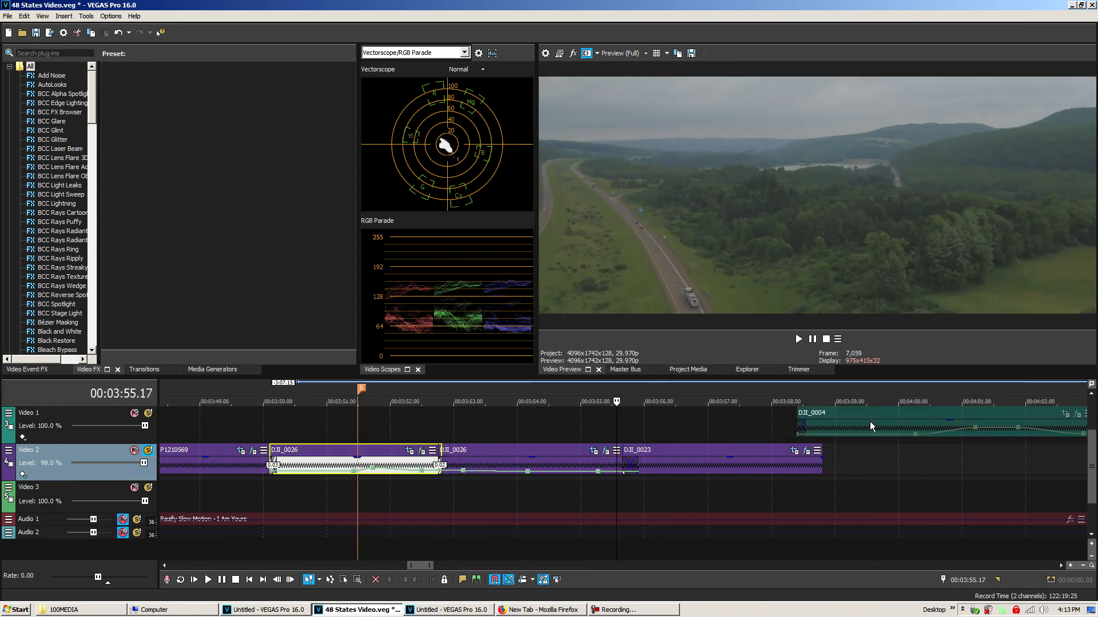
scroll(619, 424, "up", 2)
left_click(503, 428)
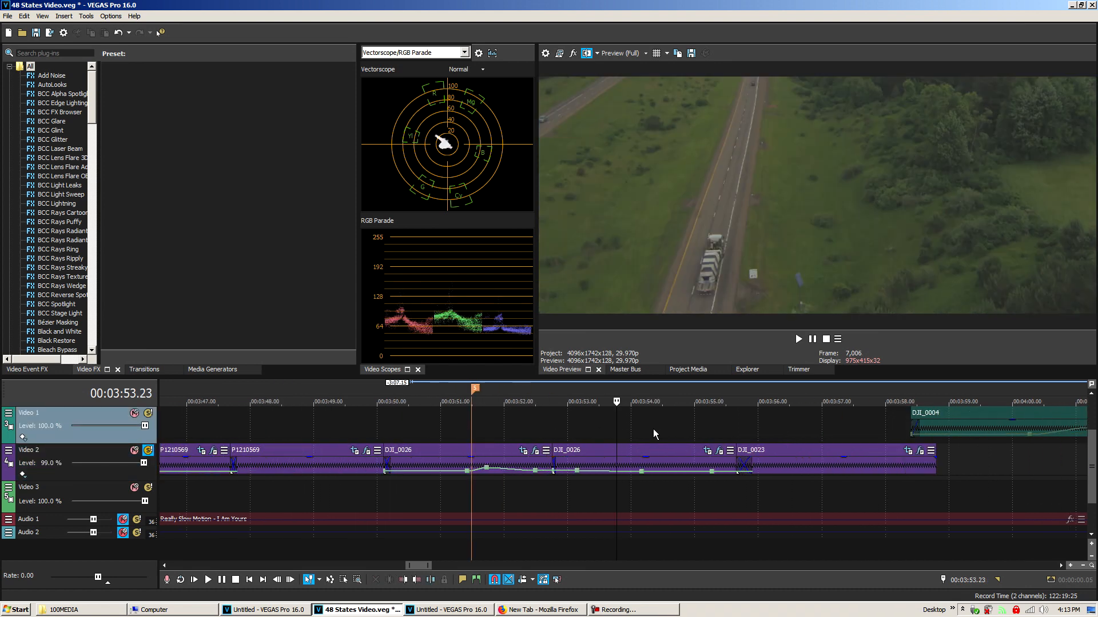
left_click(591, 432)
left_click(410, 427)
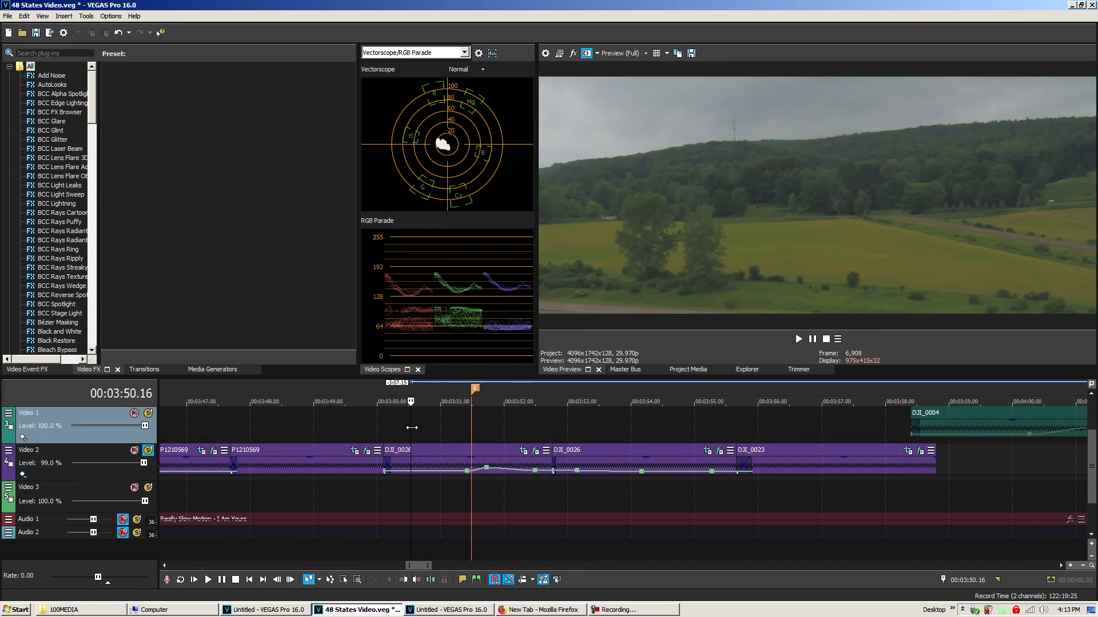
- Preview the first DJI_0026 clip on Video 2 onward from 00:03:50.16
left_click_drag(412, 428, 590, 427)
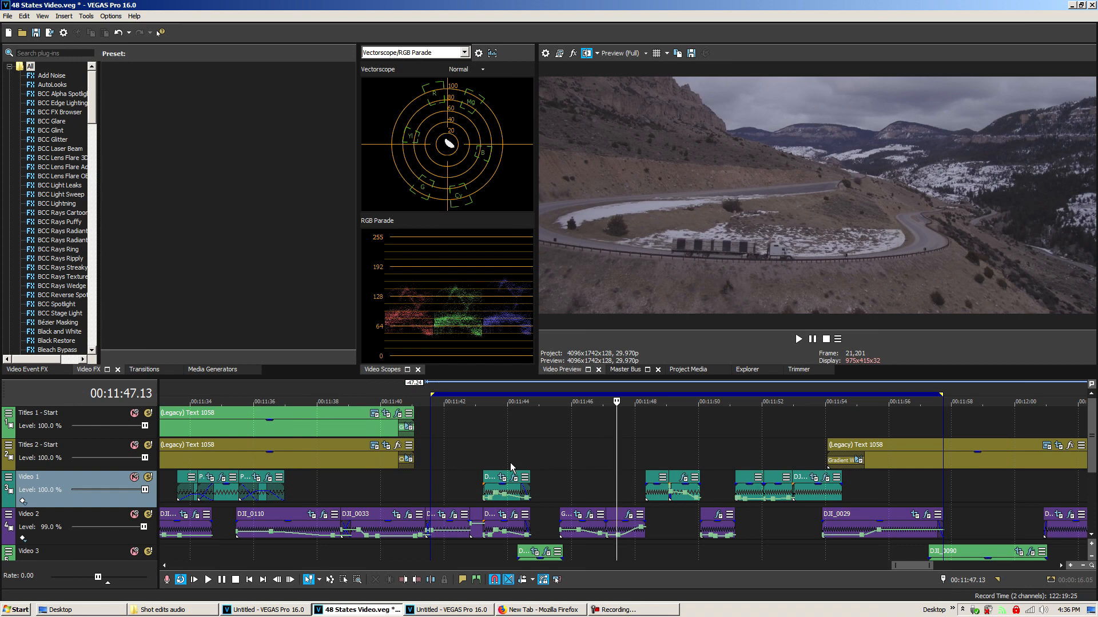
- Review the layered DJI_0019 clips on Video 1 and Video 2 between 00:11:43.15 and 00:11:44.09
left_click(492, 455)
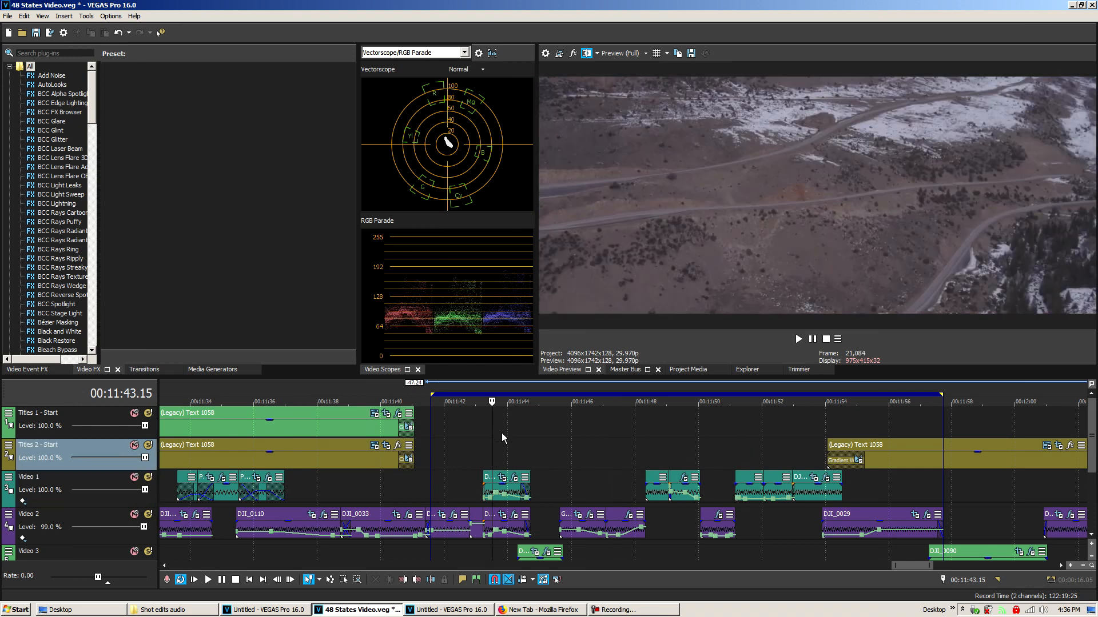
left_click_drag(493, 444, 517, 447)
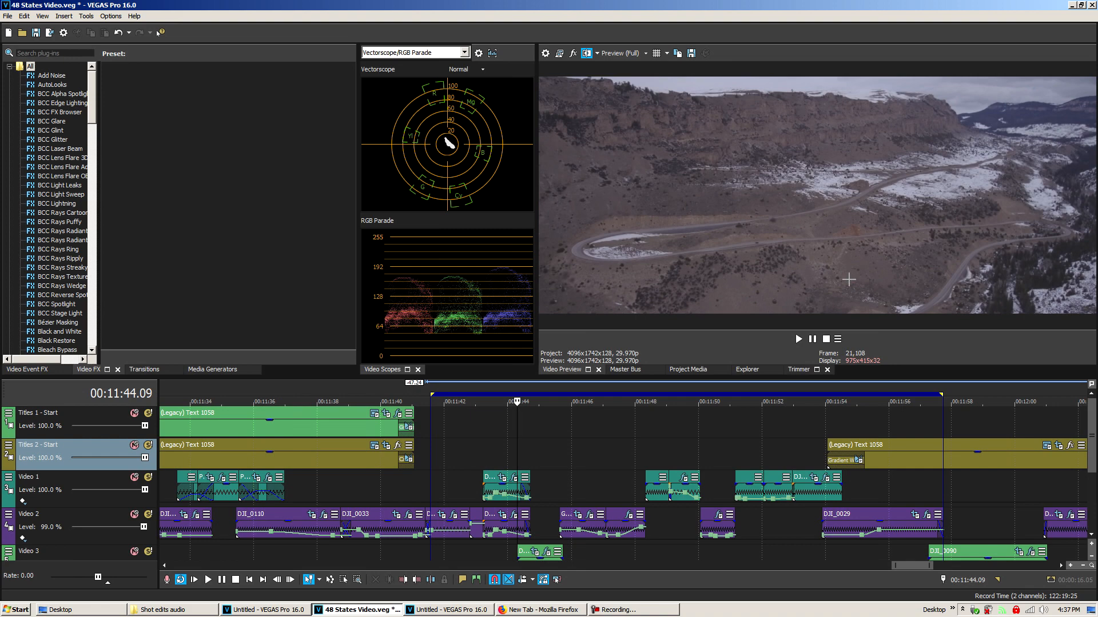
mouse_move(520, 463)
left_mouse_down()
mouse_move(611, 449)
mouse_move(805, 448)
mouse_move(511, 455)
left_mouse_up()
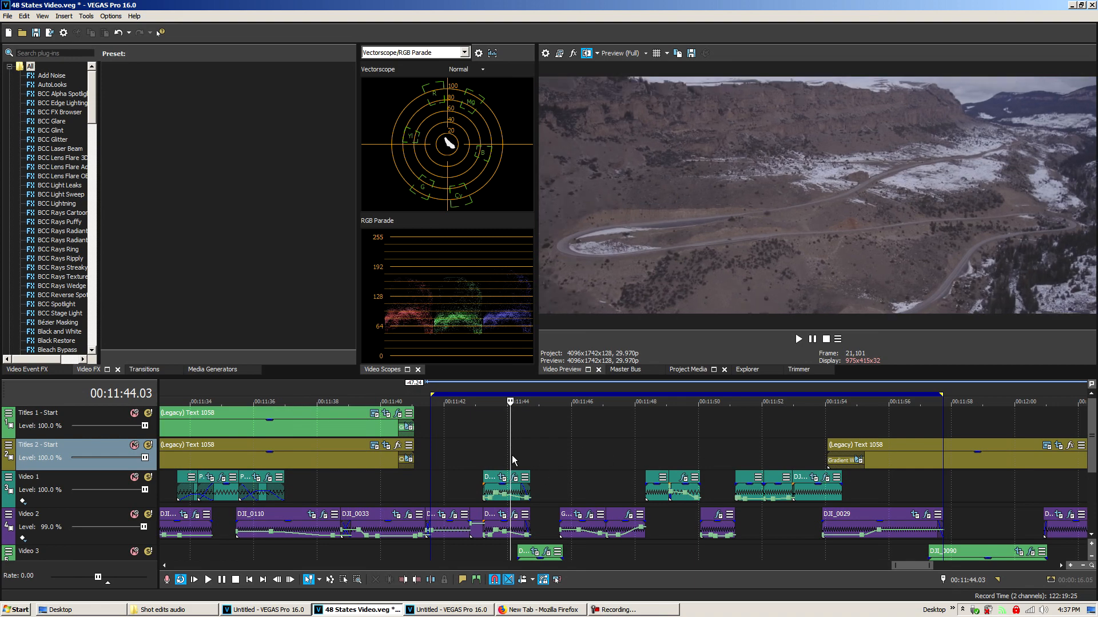
left_click_drag(512, 455, 491, 458)
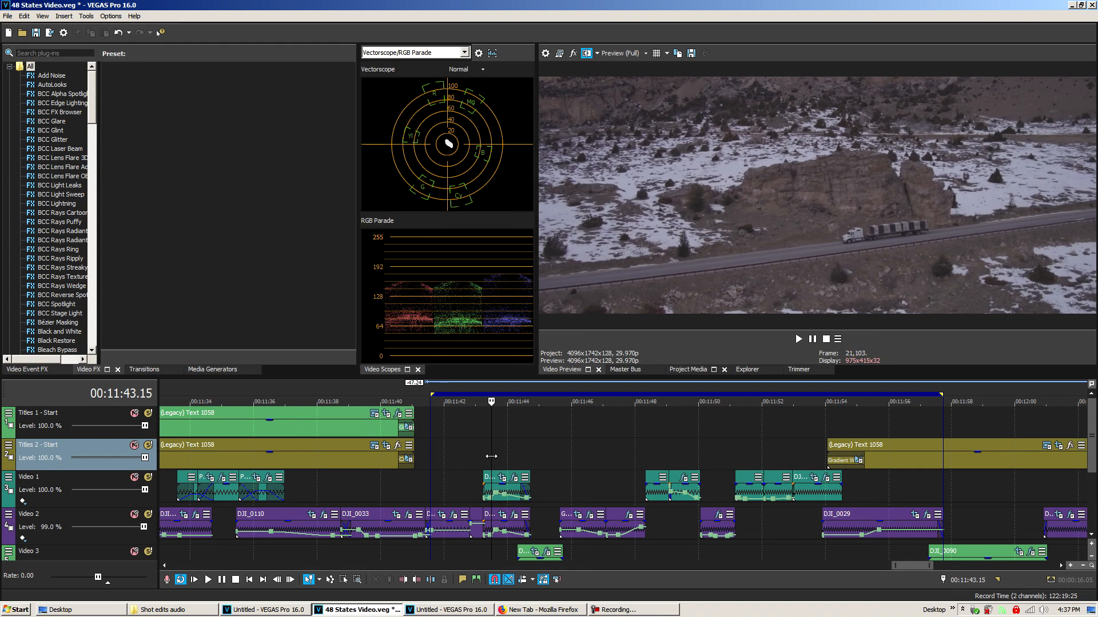
scroll(684, 487, "up", 4)
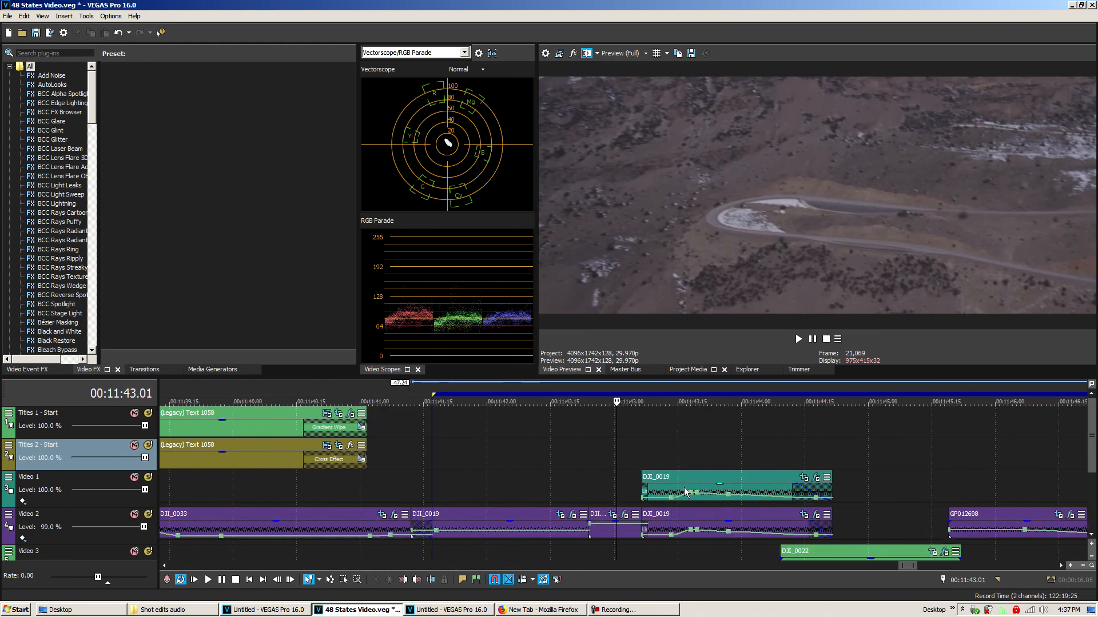
- Preview the whole DJI_0019 sequence on Video 2 from its first clip through 00:11:44.11
left_click(488, 429)
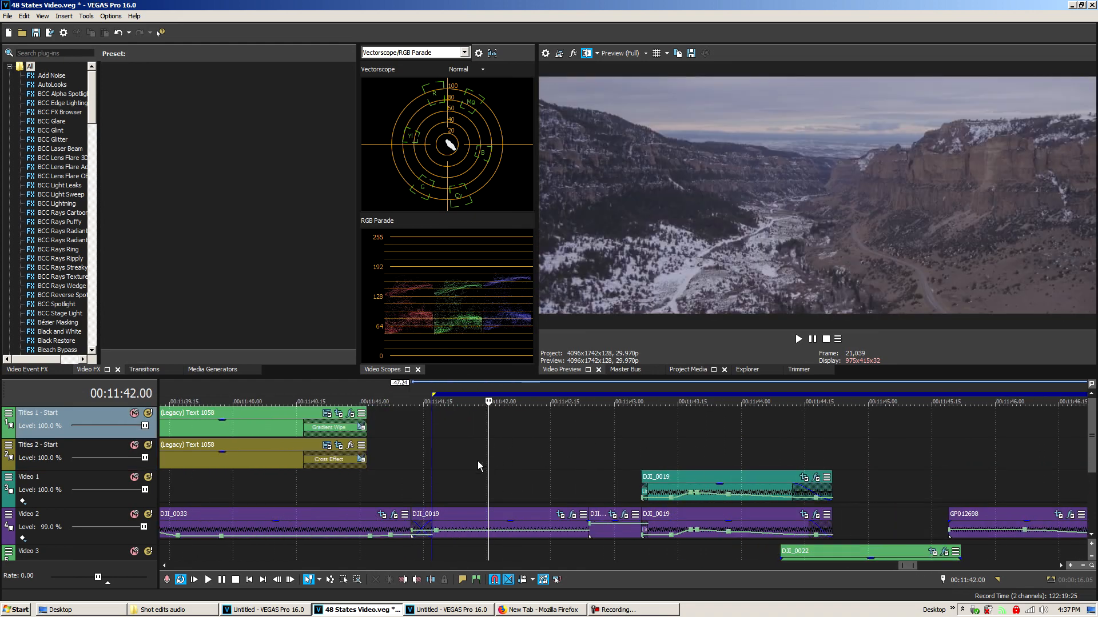
left_click(441, 459)
left_click_drag(440, 448, 784, 463)
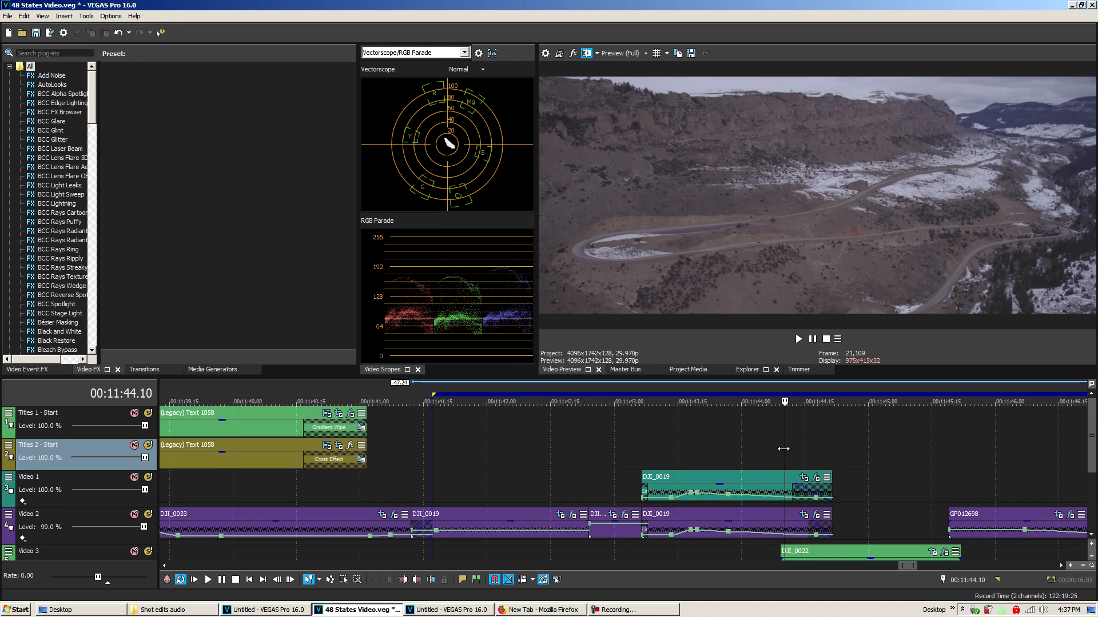
mouse_move(783, 448)
left_mouse_down()
mouse_move(654, 452)
mouse_move(786, 458)
left_mouse_up()
scroll(578, 500, "down", 3)
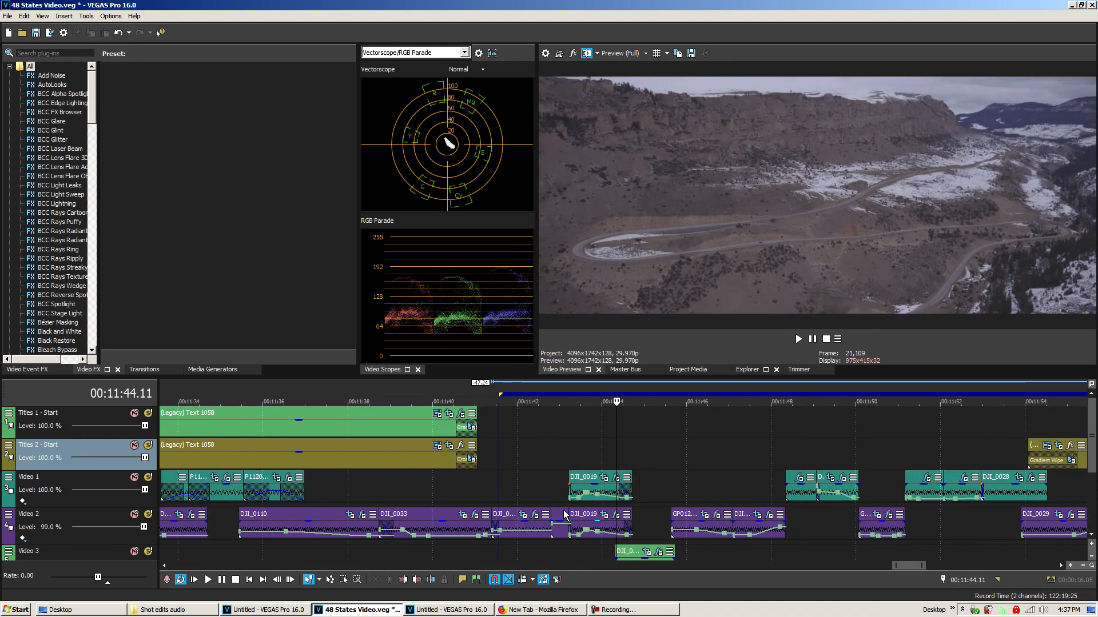
- Copy the first DJI_0019 clip from Video 2 to the empty space above it on Titles 1 - Start
left_click_drag(521, 527, 511, 497)
left_click_drag(502, 422, 503, 424)
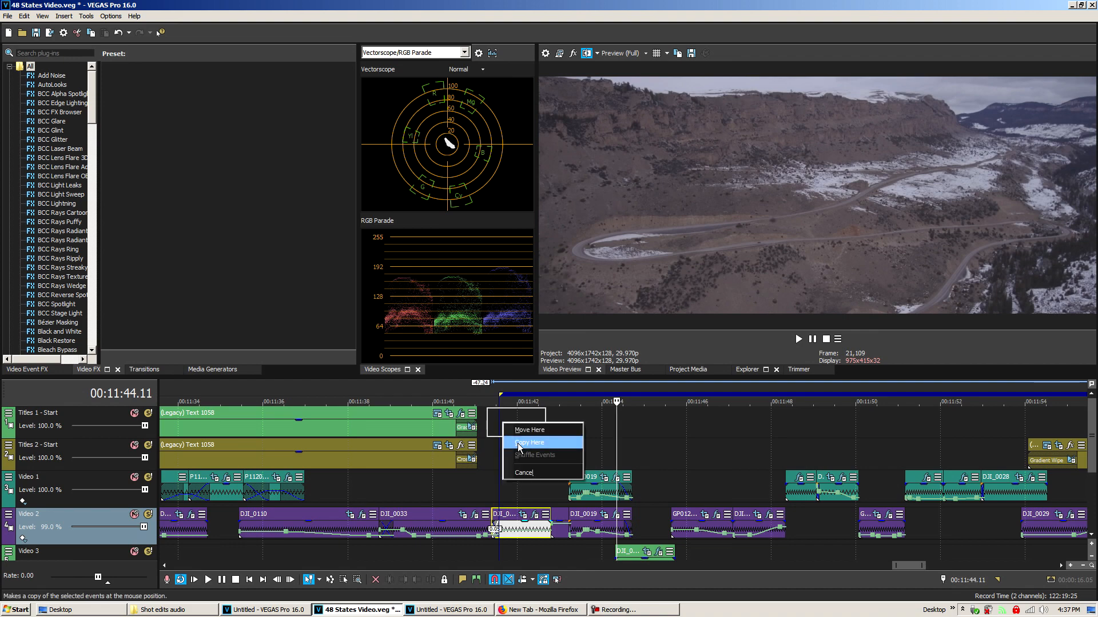
left_click(517, 427)
- Remove the velocity envelope from the copied DJI_0019 clip and extend its end to about 00:12:15
right_click(526, 437)
mouse_move(598, 480)
left_click(695, 481)
scroll(552, 441, "down", 3)
right_click(579, 429)
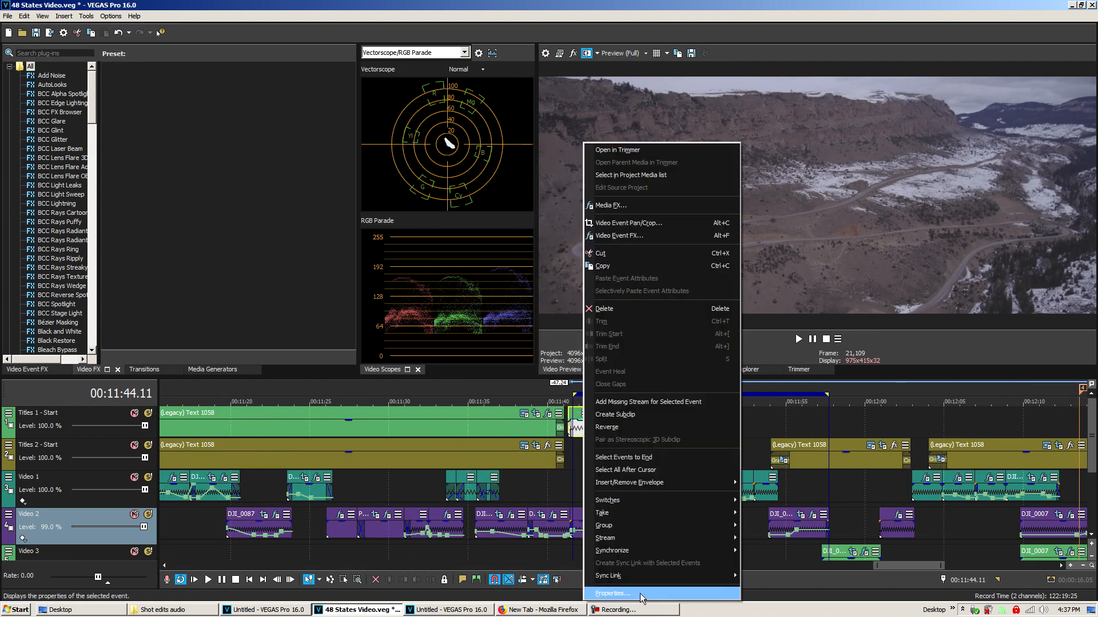
left_click(606, 596)
left_click(586, 411)
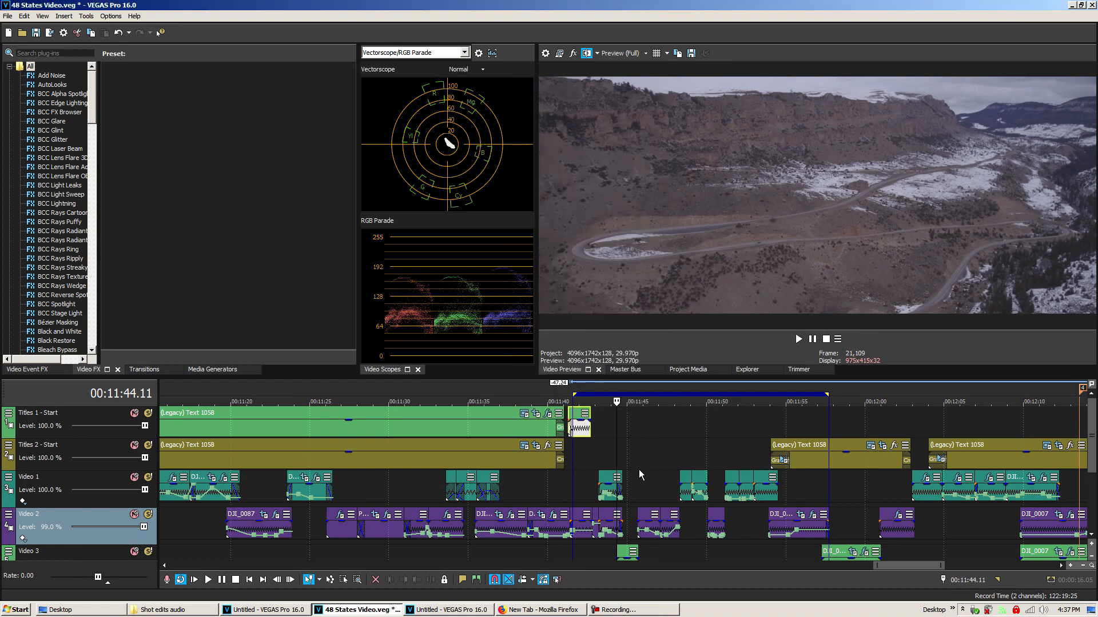
left_click_drag(593, 428, 945, 410)
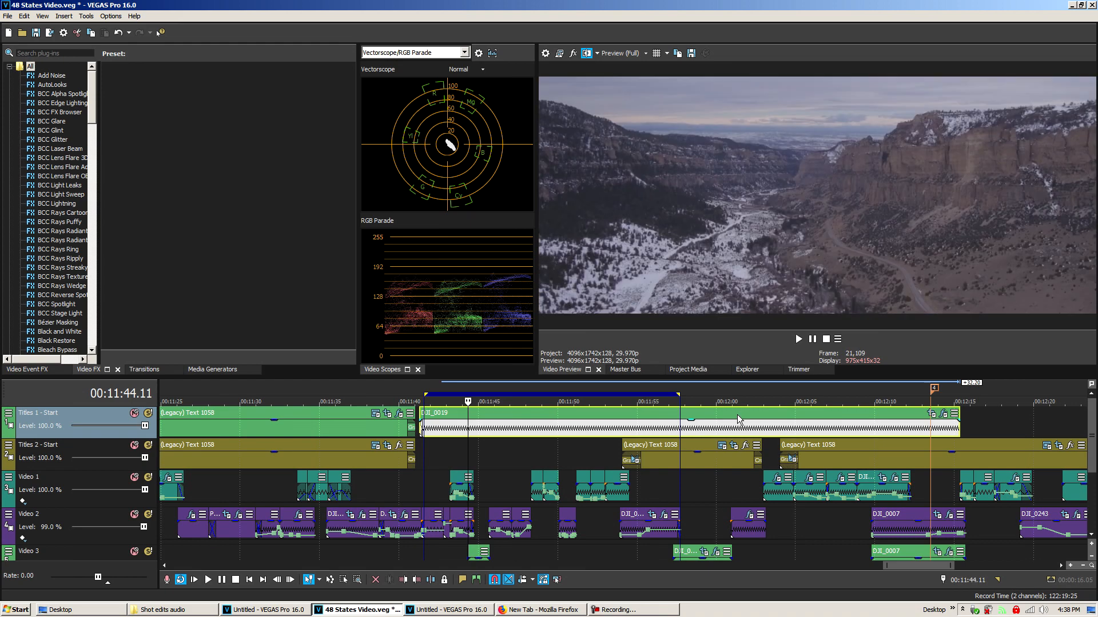
- Restore the DJI_0019 copy's Pan/Crop to the default 3,840 by 2,160 frame and delete its extra position keyframe
left_click(448, 430)
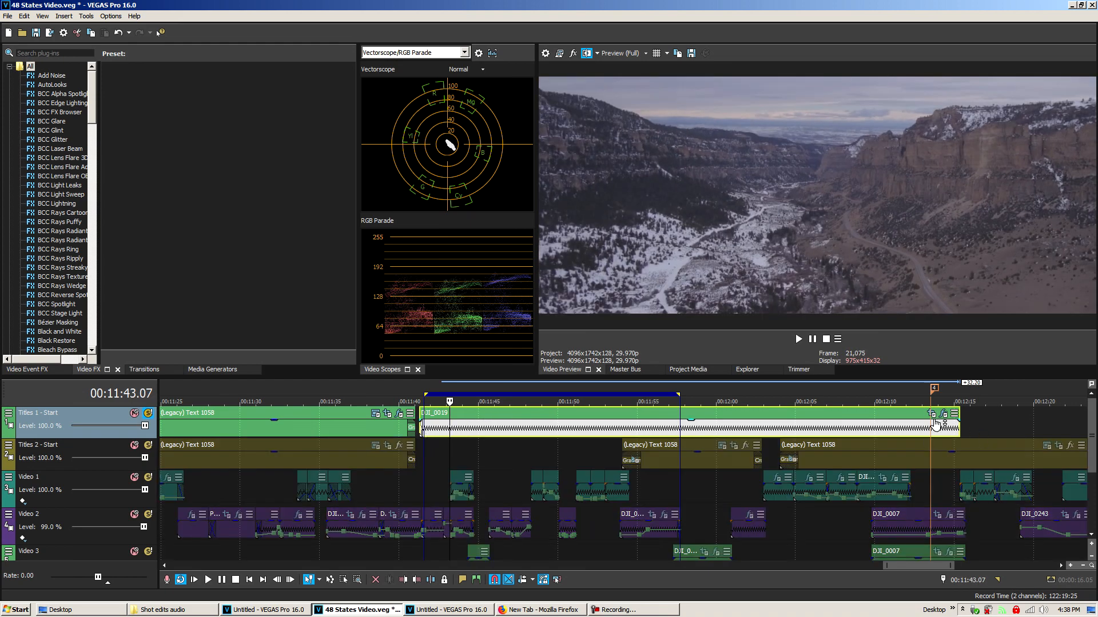
left_click(930, 415)
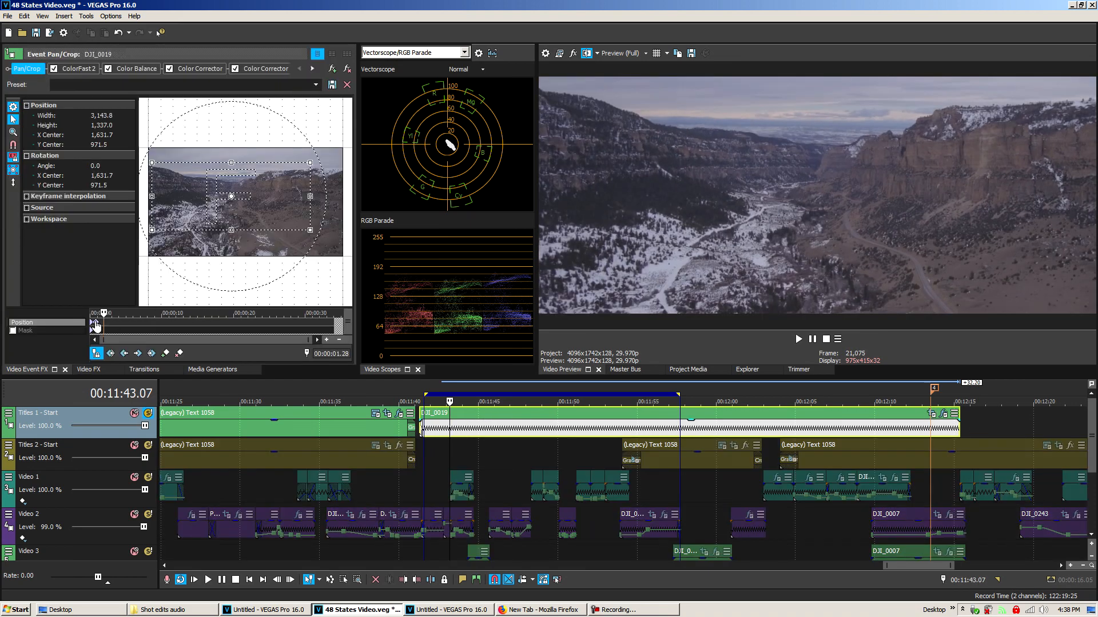
right_click(288, 197)
left_click(300, 202)
right_click(93, 324)
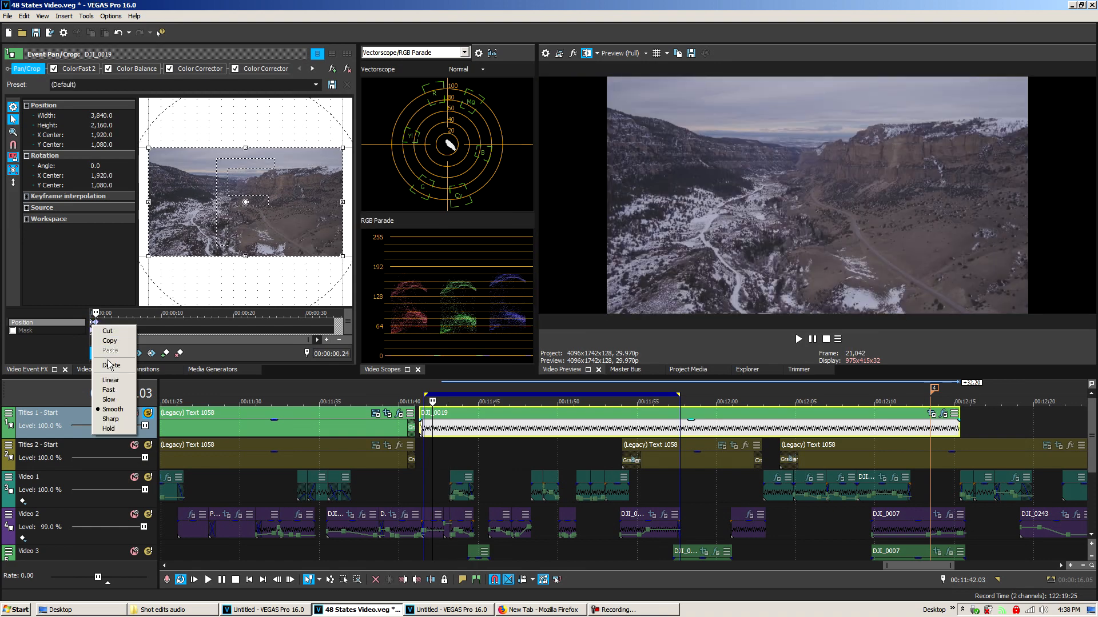
left_click(101, 369)
left_click(86, 370)
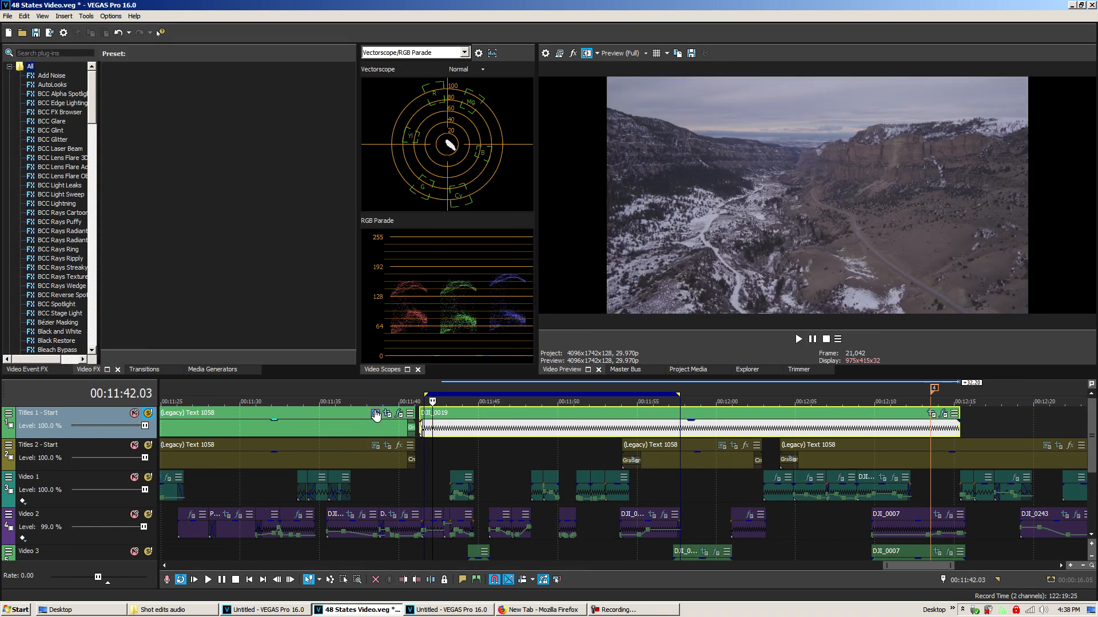
- Play the uncropped DJI_0019 copy from 00:11:41.17, then review the original shot through 00:12:05.18
left_click(428, 452)
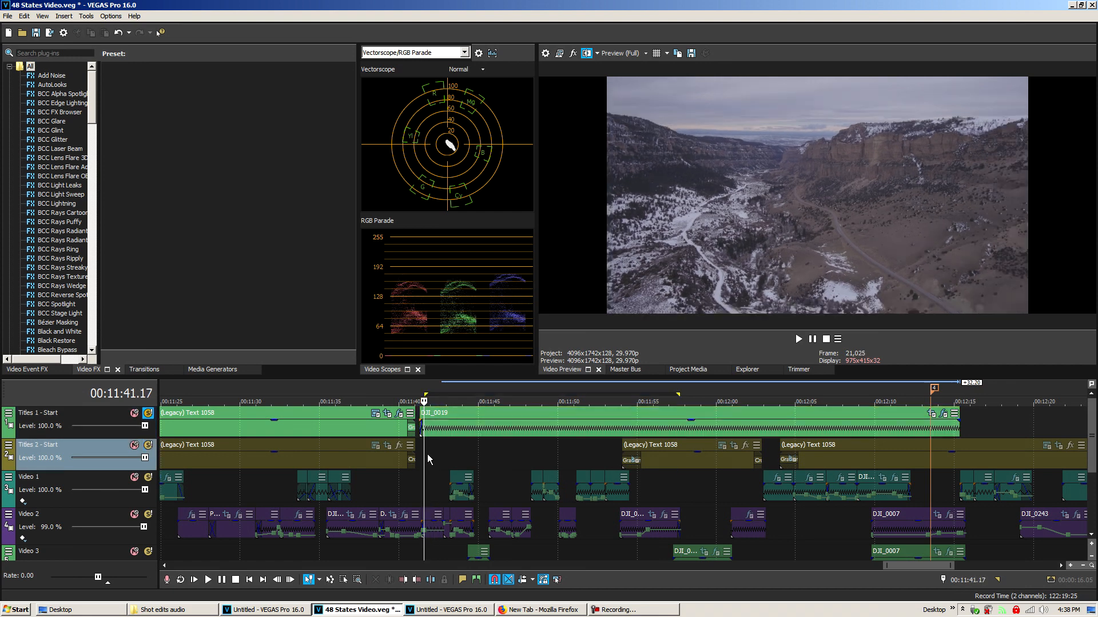
key("space")
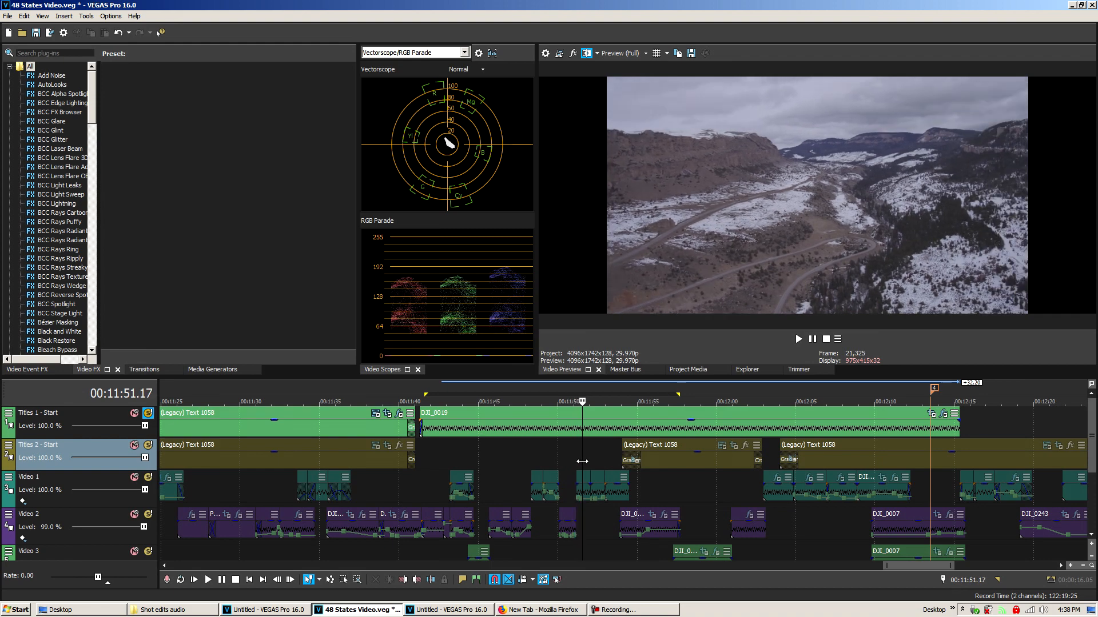
left_click(430, 449)
left_click(426, 448)
left_click(436, 446)
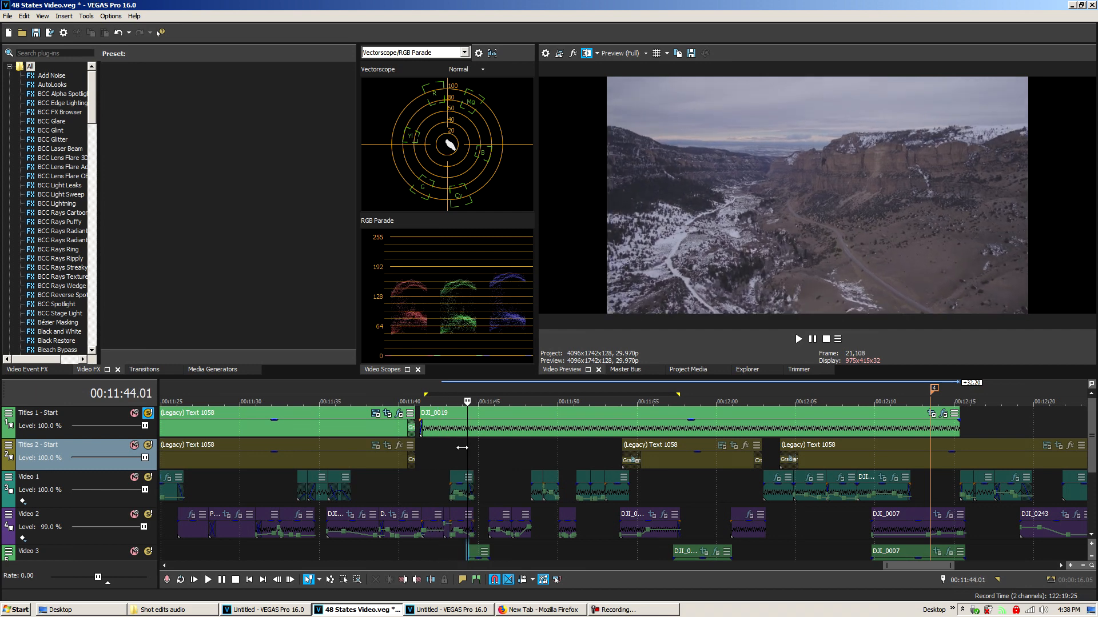
left_click(441, 444)
left_click_drag(441, 443, 805, 469)
- Delete the extended DJI_0019 copy from the Titles 1 - Start track
right_click(691, 426)
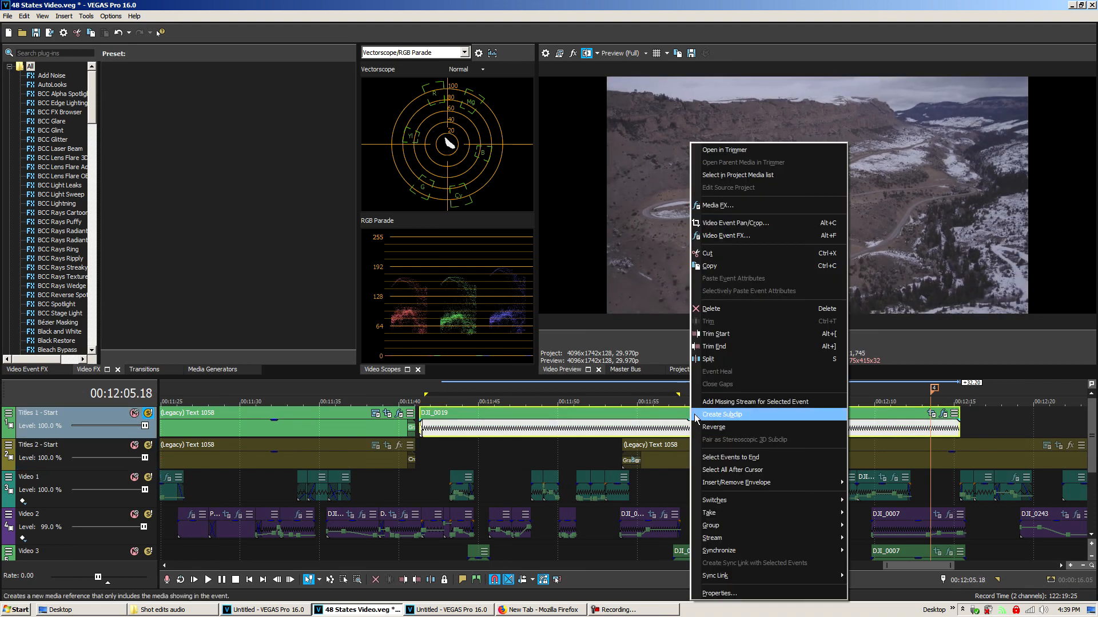
left_click(729, 316)
left_click(457, 458)
- Solo Video 2 and Video 1 in place of Titles 1 - Start
scroll(589, 476, "up", 5)
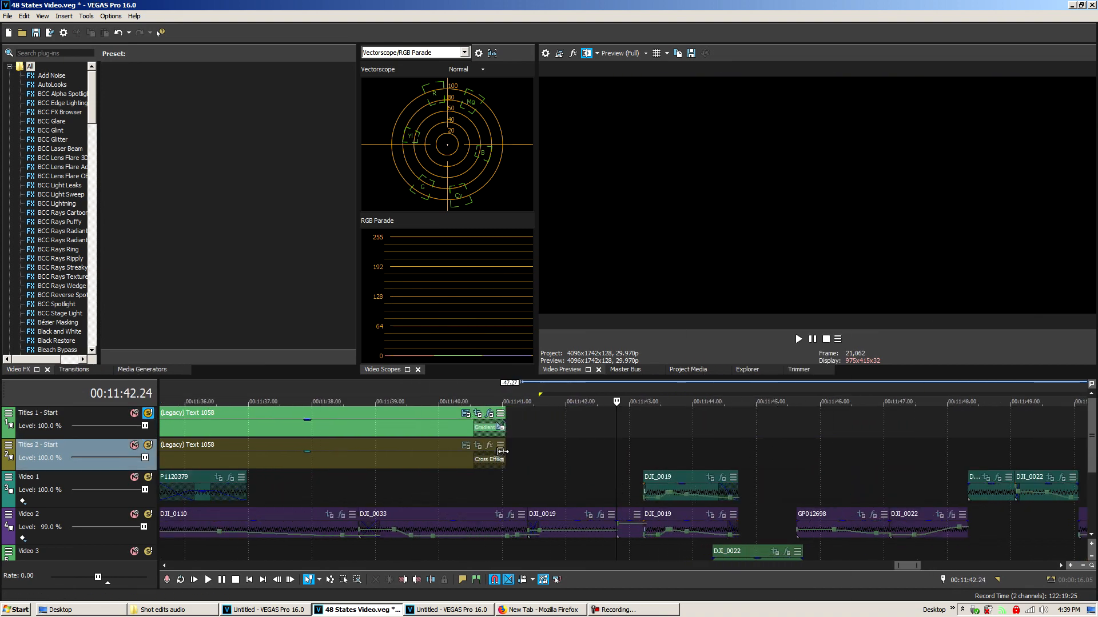
left_click(148, 514)
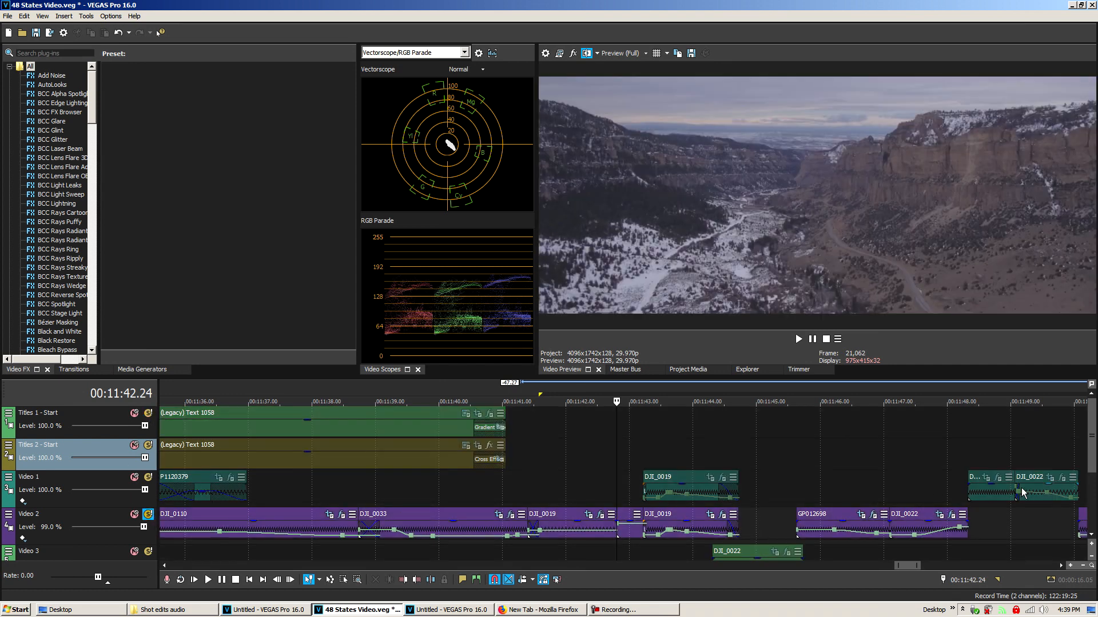
left_click(1089, 482)
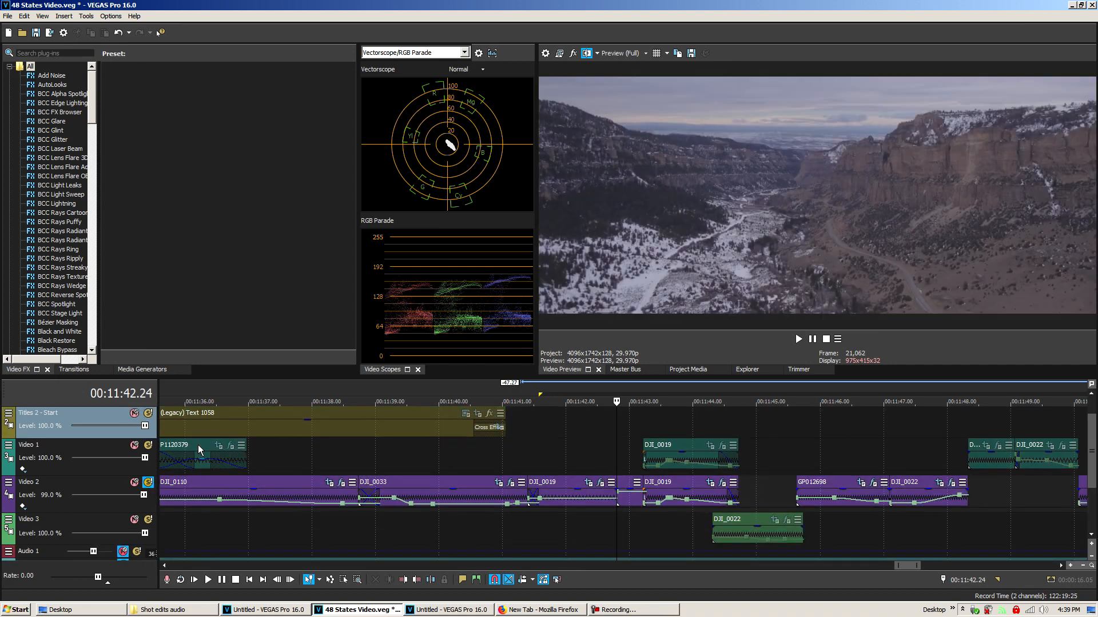
left_click(148, 446)
- Inspect the Pan/Crop frame of the first DJI_0019 clip on Video 2 at 00:11:41.26
left_click(557, 451)
scroll(726, 488, "up", 1)
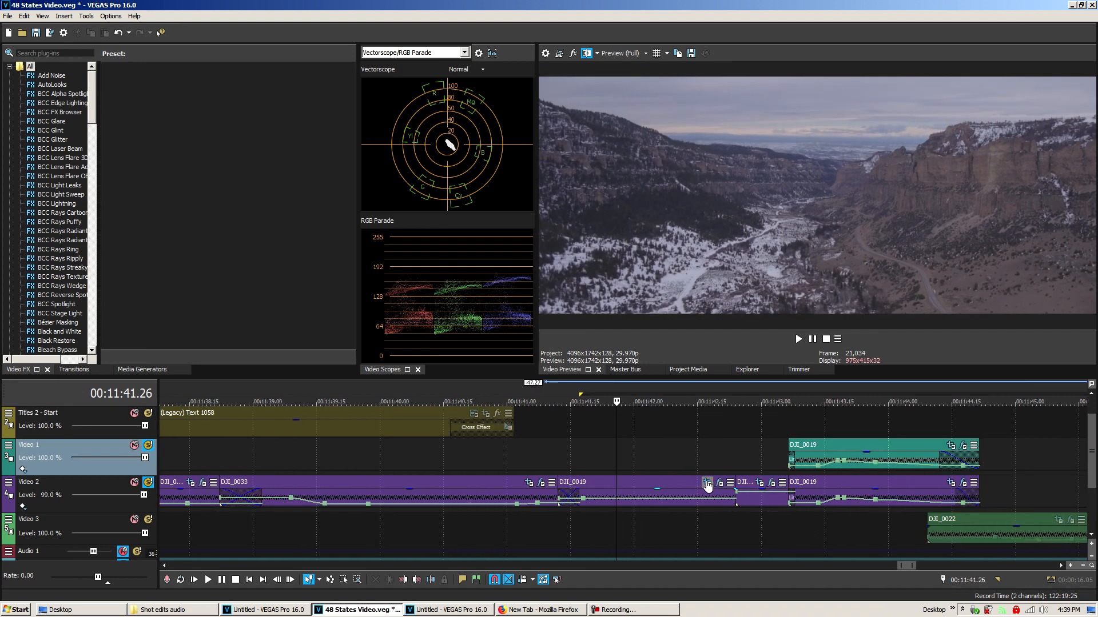
left_click(707, 483)
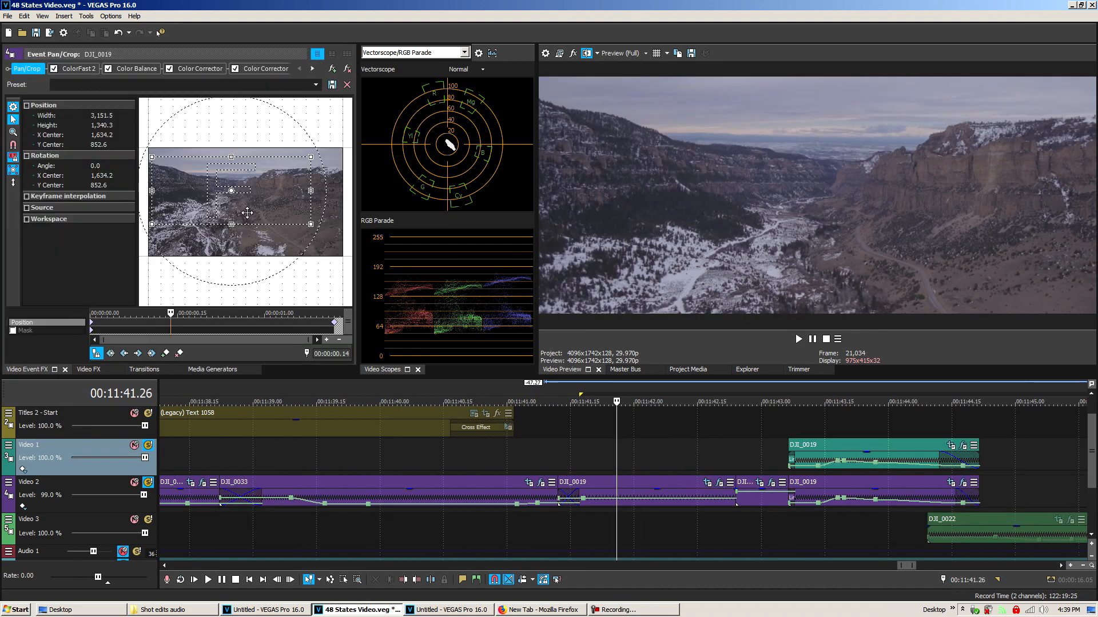
left_click(83, 372)
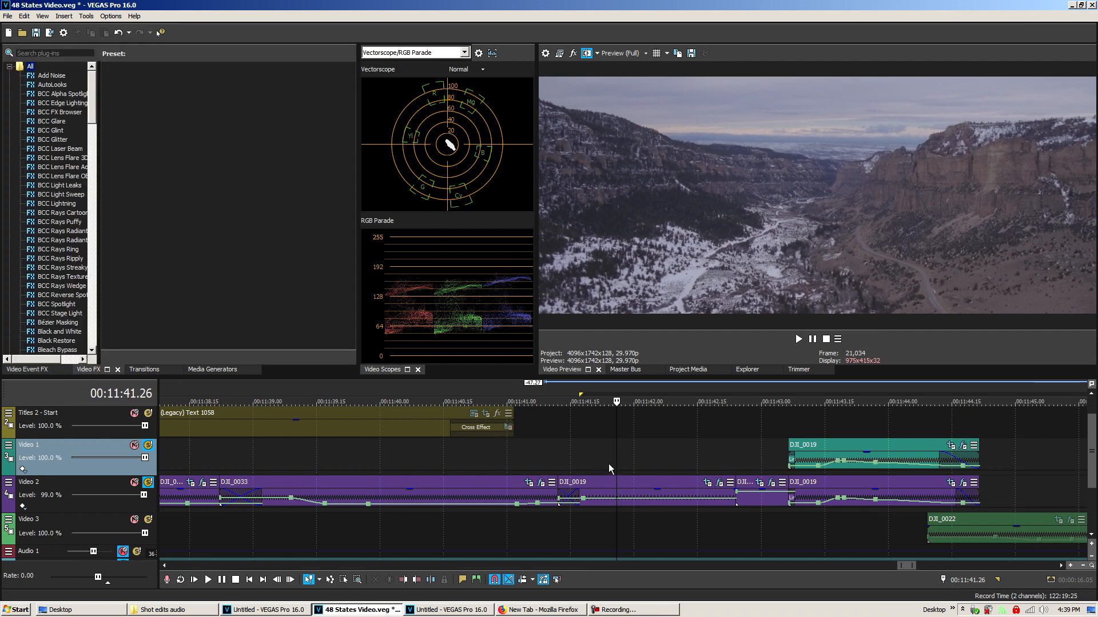
- Review the range spanning the three adjoining DJI_0019 clips on Video 2, ending on the short middle clip
left_click_drag(617, 464, 716, 461)
left_click_drag(560, 448, 979, 453)
left_click_drag(623, 443, 752, 476)
- Examine the Pan/Crop position keyframes of the short middle DJI_0019 clip from 00:00:00.05 to 00:00:00.11
left_click(761, 484)
left_click(178, 330)
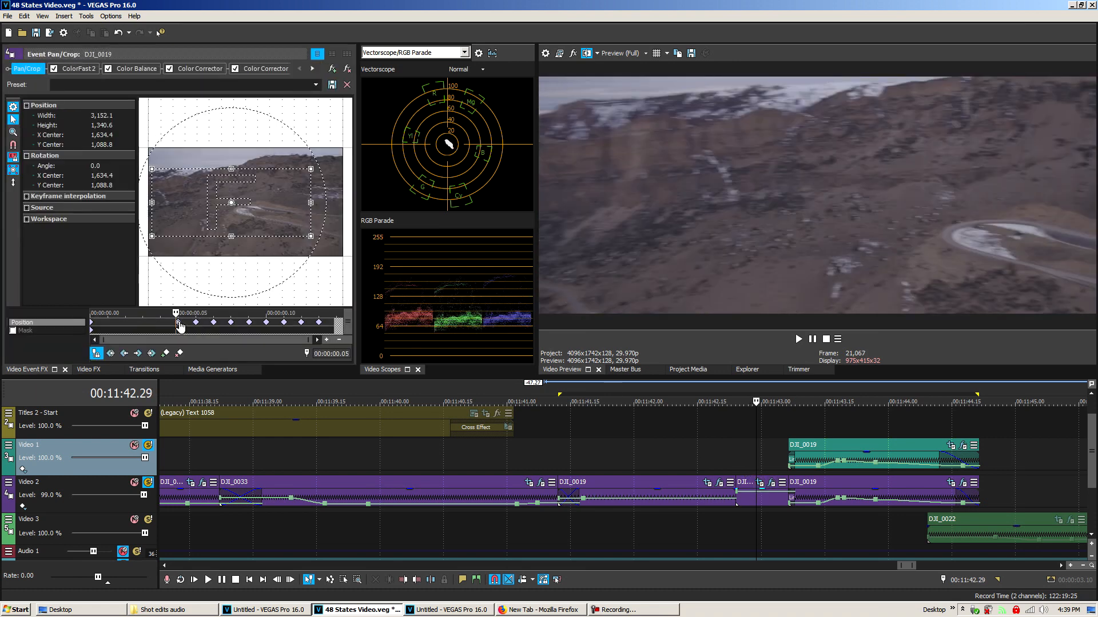
left_click(196, 323)
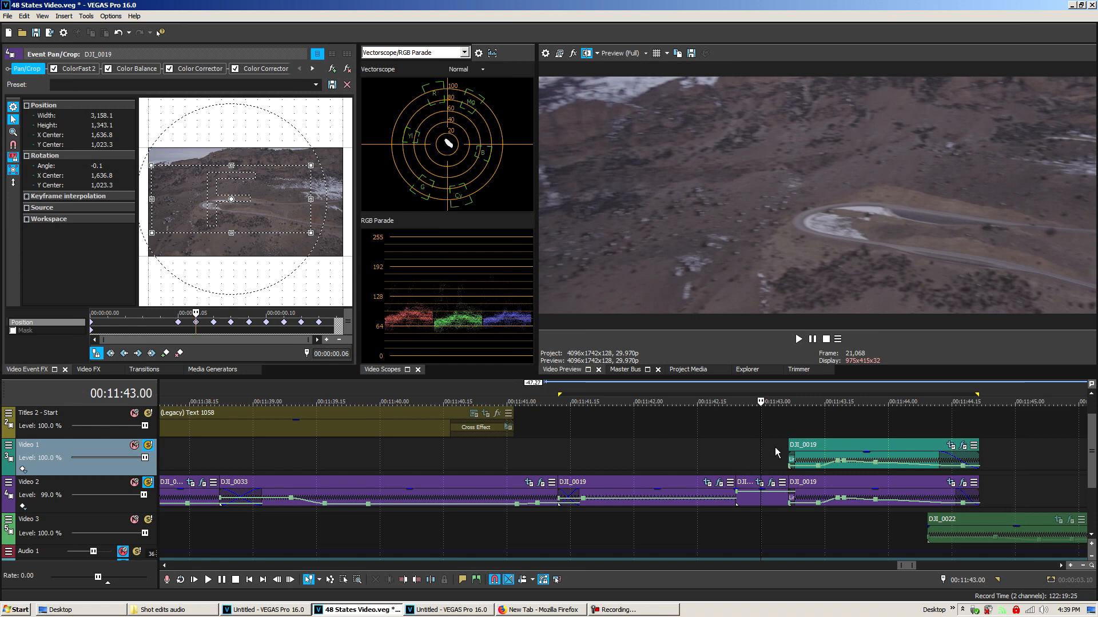
mouse_move(759, 464)
left_mouse_down()
mouse_move(748, 456)
mouse_move(789, 462)
mouse_move(763, 464)
left_mouse_up()
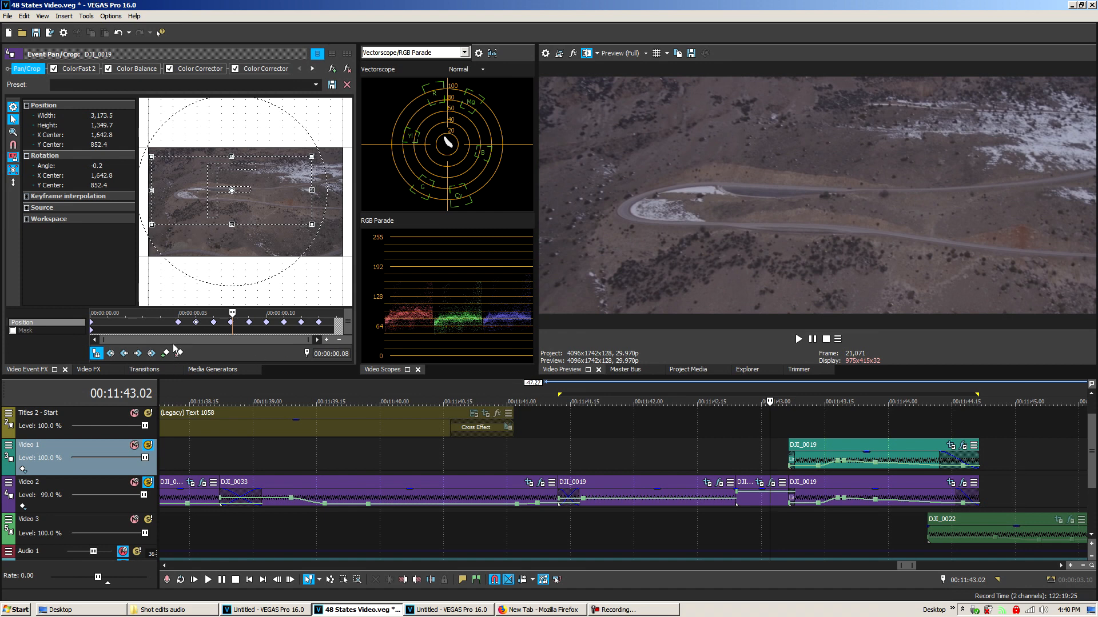
left_click(195, 322)
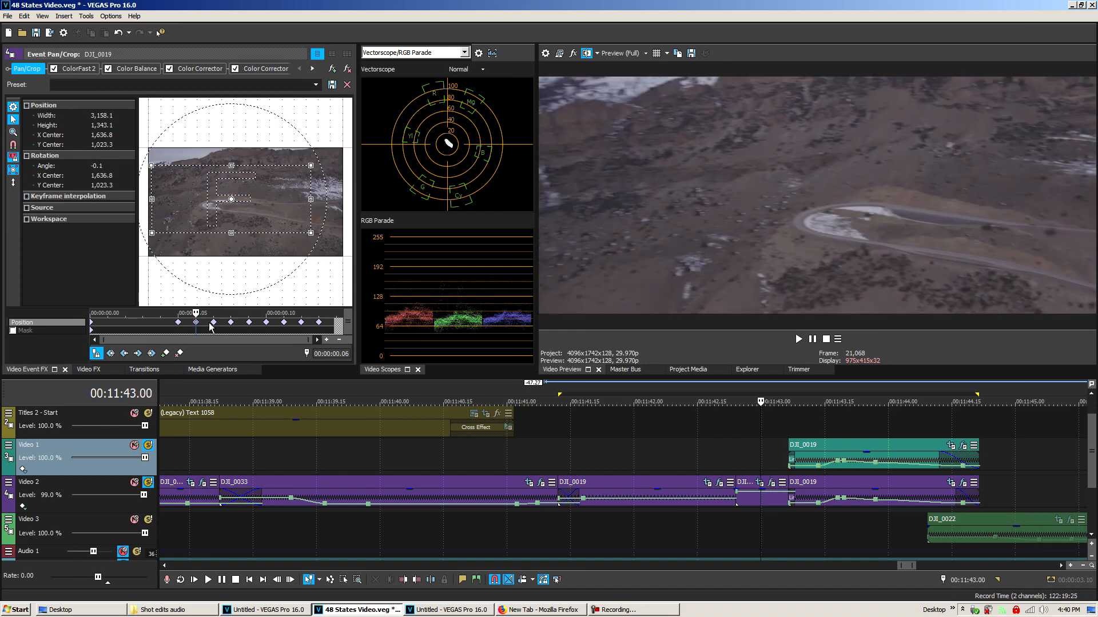
left_click(213, 322)
left_click(230, 322)
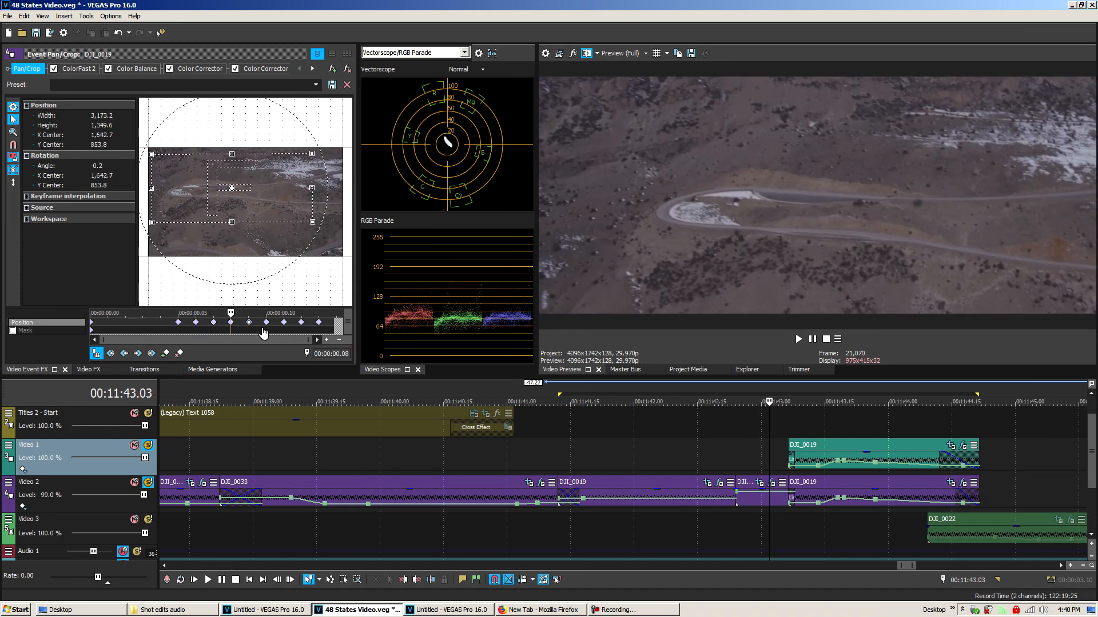
left_click(249, 322)
left_click(267, 323)
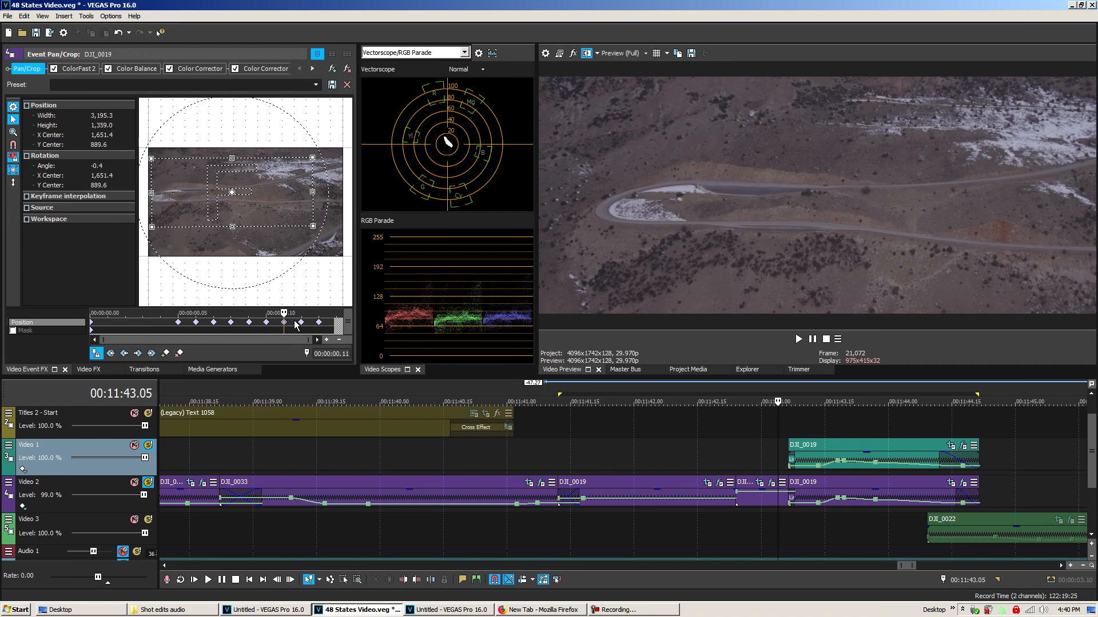
left_click(89, 370)
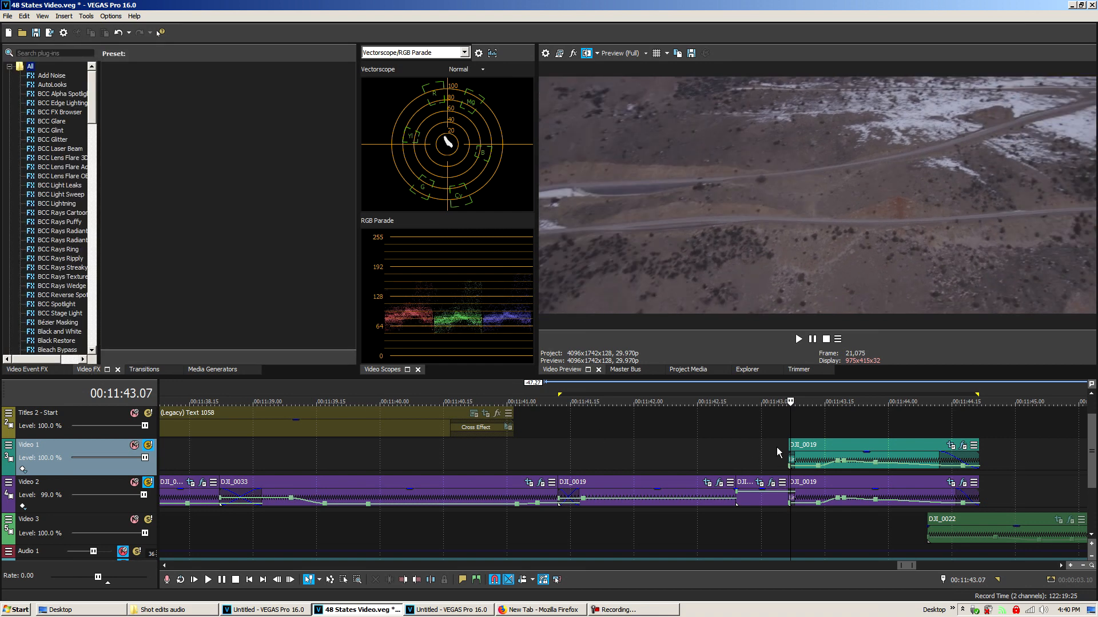
- Review the stacked DJI_0019 clips on Video 1 and Video 2 from 00:11:43.07 to 00:11:43.28, including the Video 1 clip's Pan/Crop keyframes
scroll(798, 432, "up", 5)
left_click(568, 427)
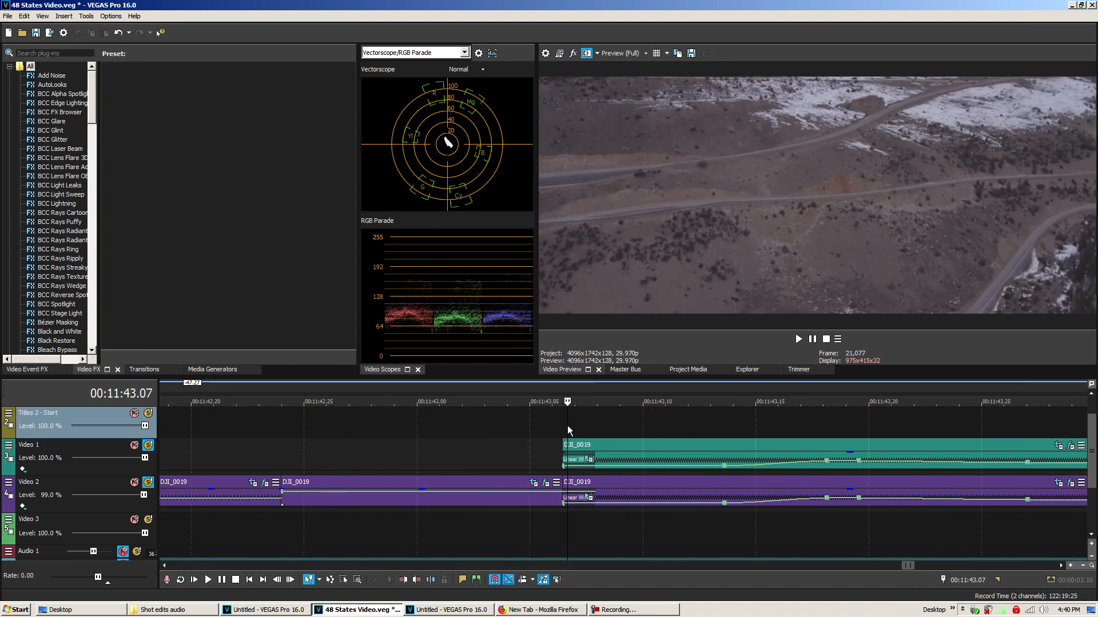
left_click_drag(510, 425, 1023, 463)
scroll(777, 459, "down", 2)
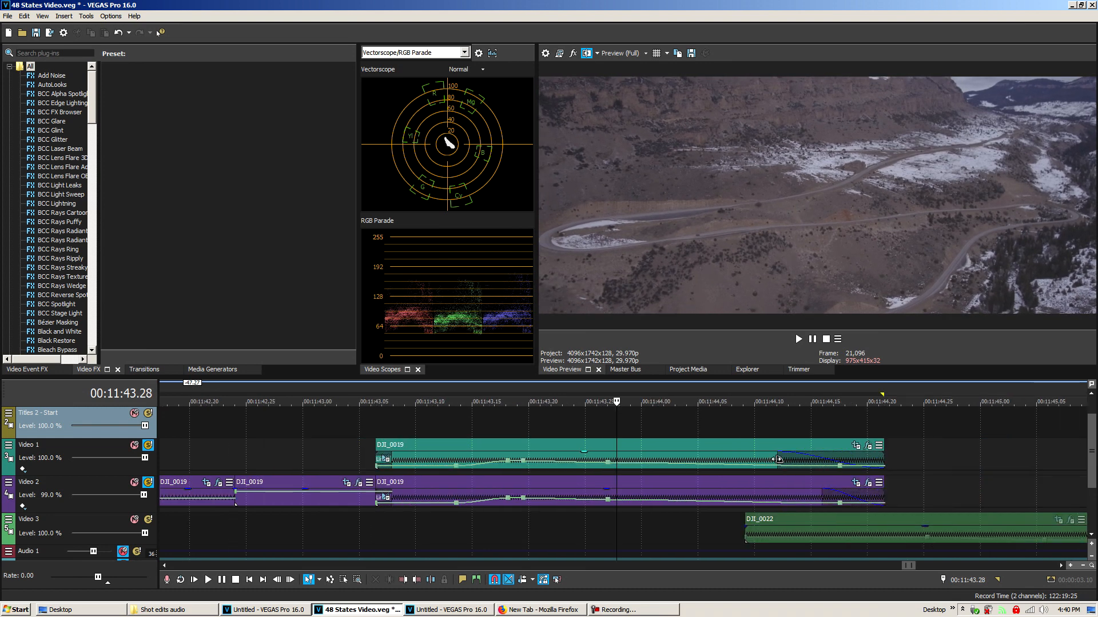
scroll(616, 495, "up", 3)
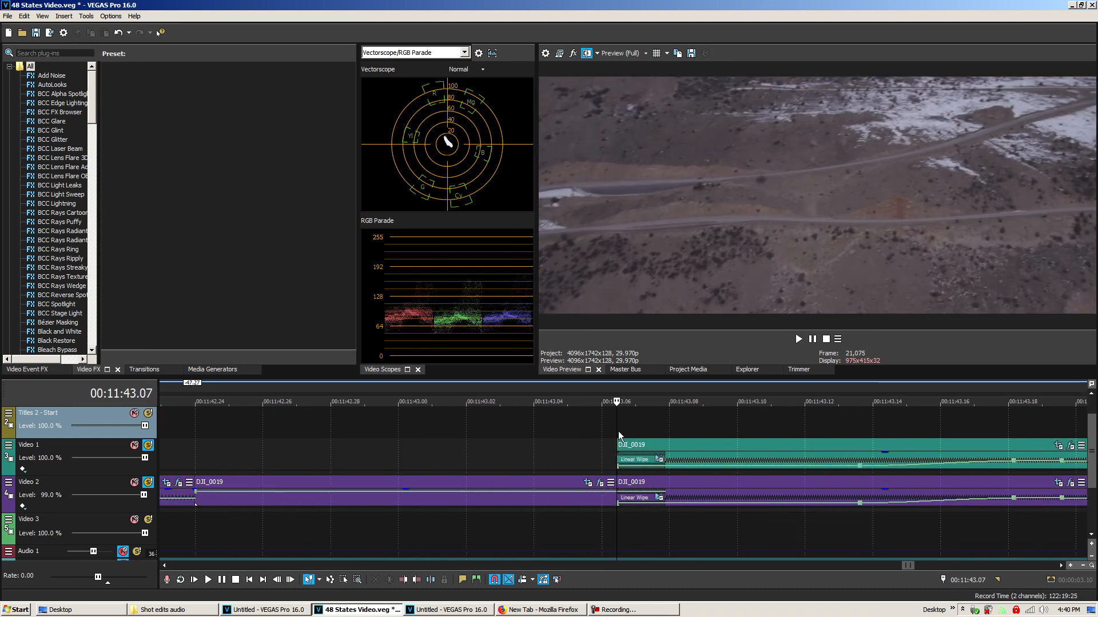
mouse_move(662, 428)
left_mouse_down()
mouse_move(612, 429)
mouse_move(645, 429)
left_mouse_up()
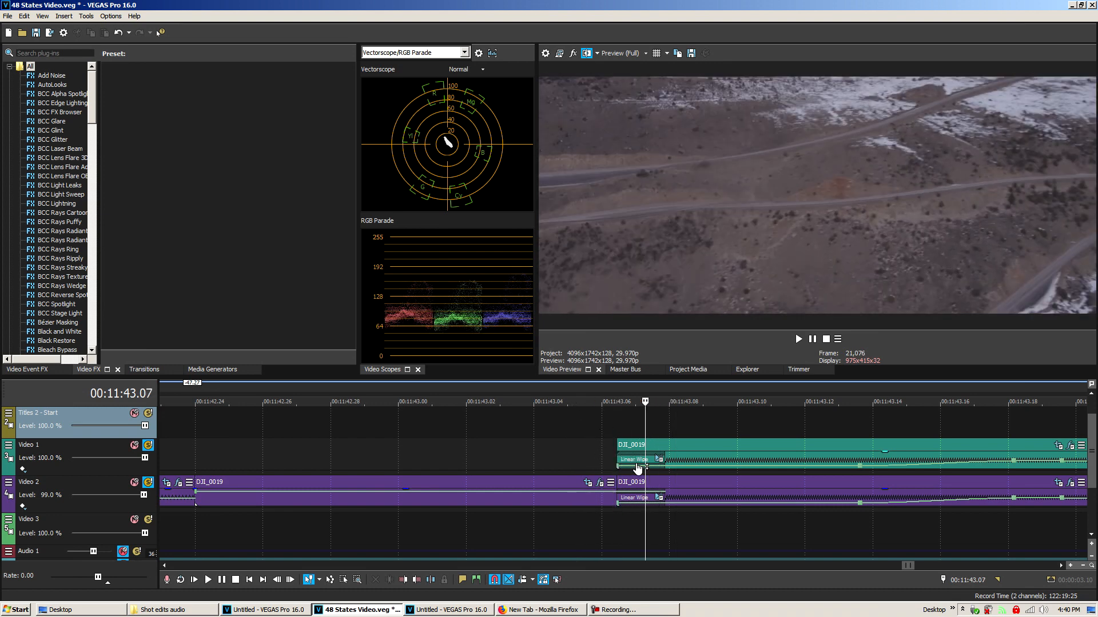
left_click_drag(647, 423, 985, 454)
scroll(762, 464, "down", 3)
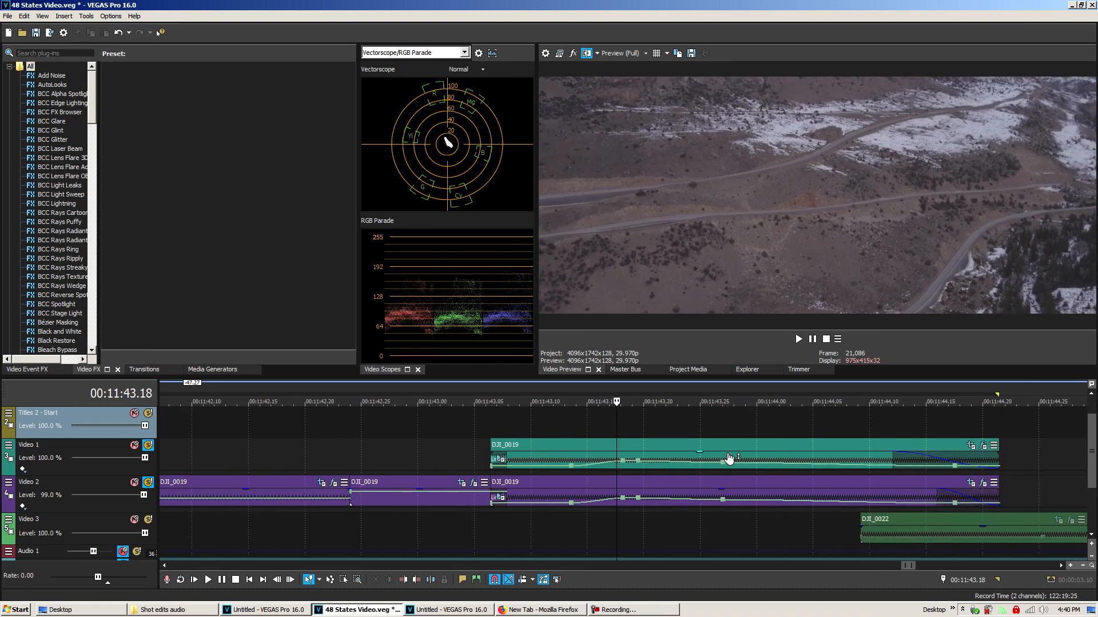
left_click_drag(527, 433, 730, 430)
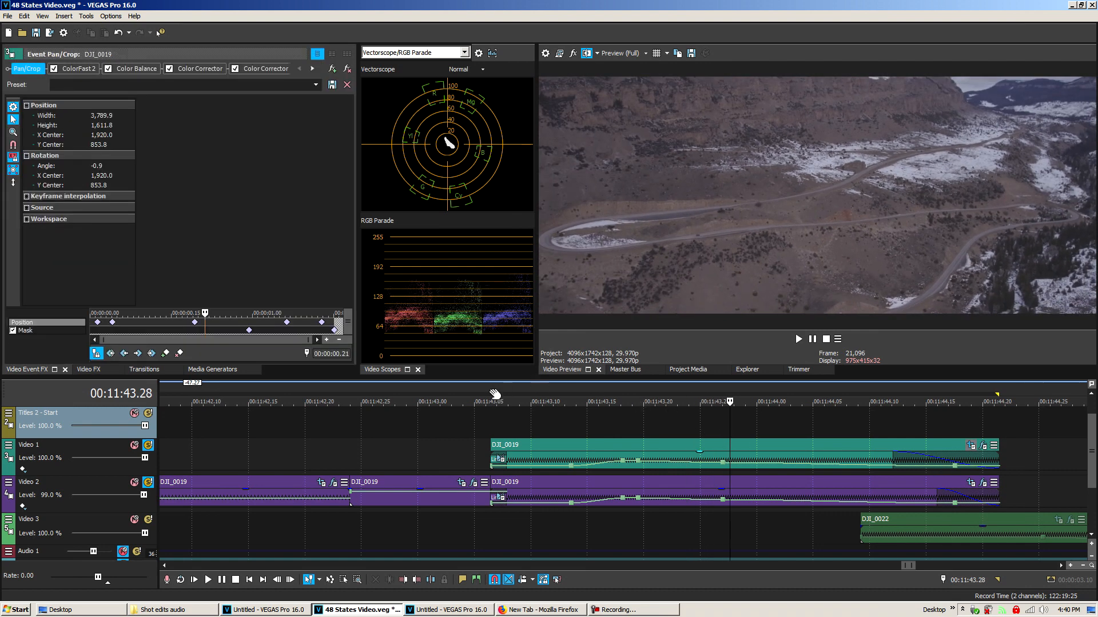
left_click(88, 369)
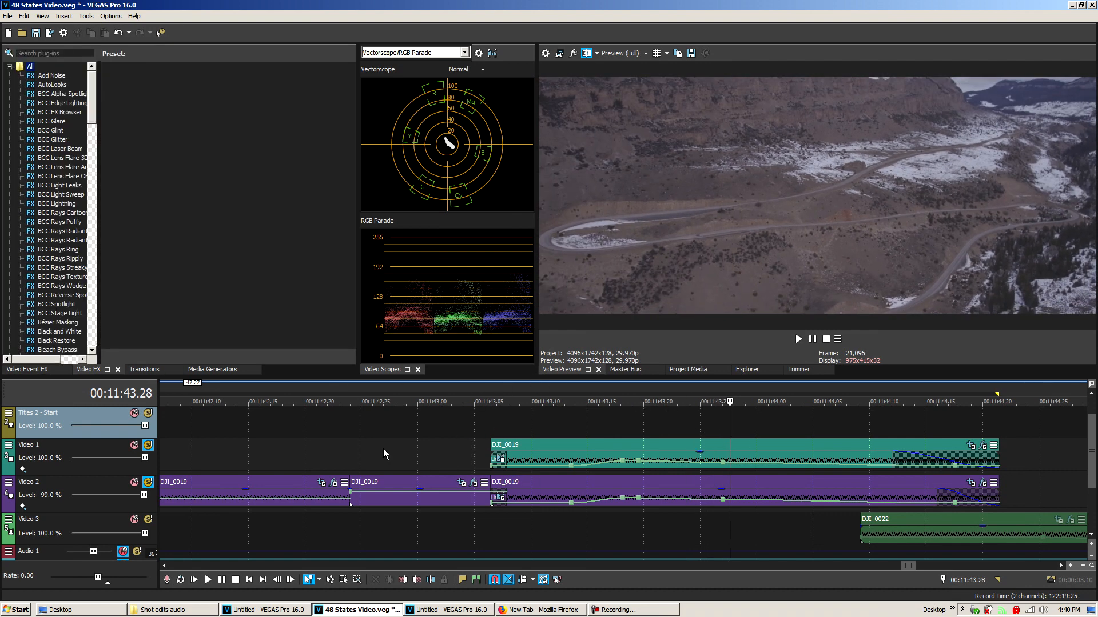
- Scrub back and forth across the cut between the short middle DJI_0019 clip and the last one, ending at 00:11:43.06
left_click(383, 451)
left_click_drag(381, 444, 478, 457)
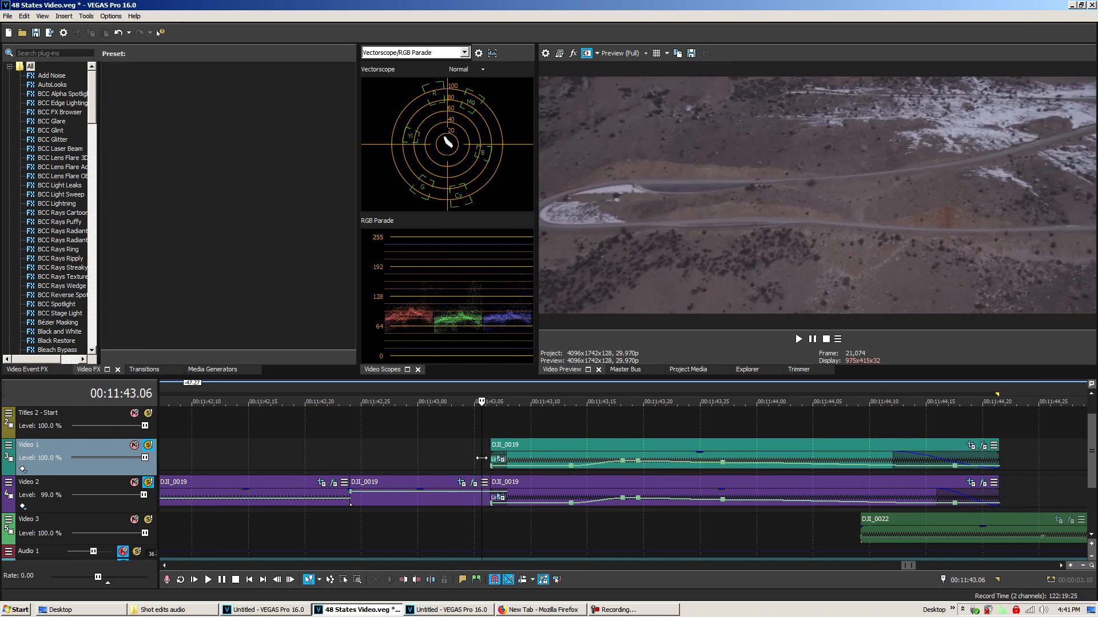
mouse_move(441, 453)
left_mouse_down()
mouse_move(490, 446)
mouse_move(526, 418)
mouse_move(205, 420)
mouse_move(431, 438)
left_mouse_up()
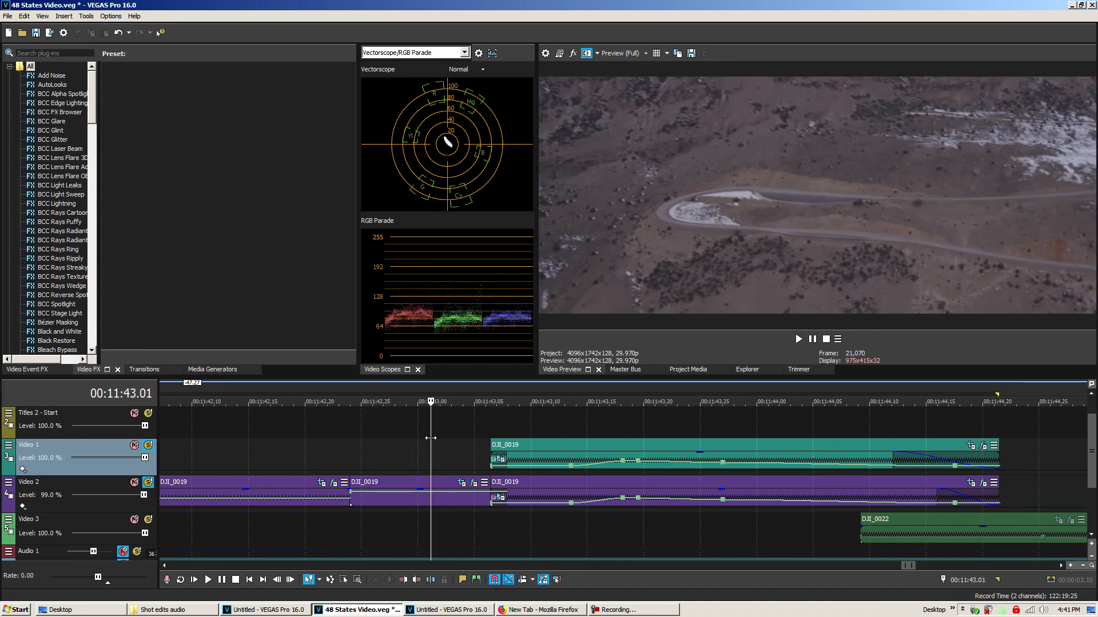
left_click_drag(446, 437, 534, 447)
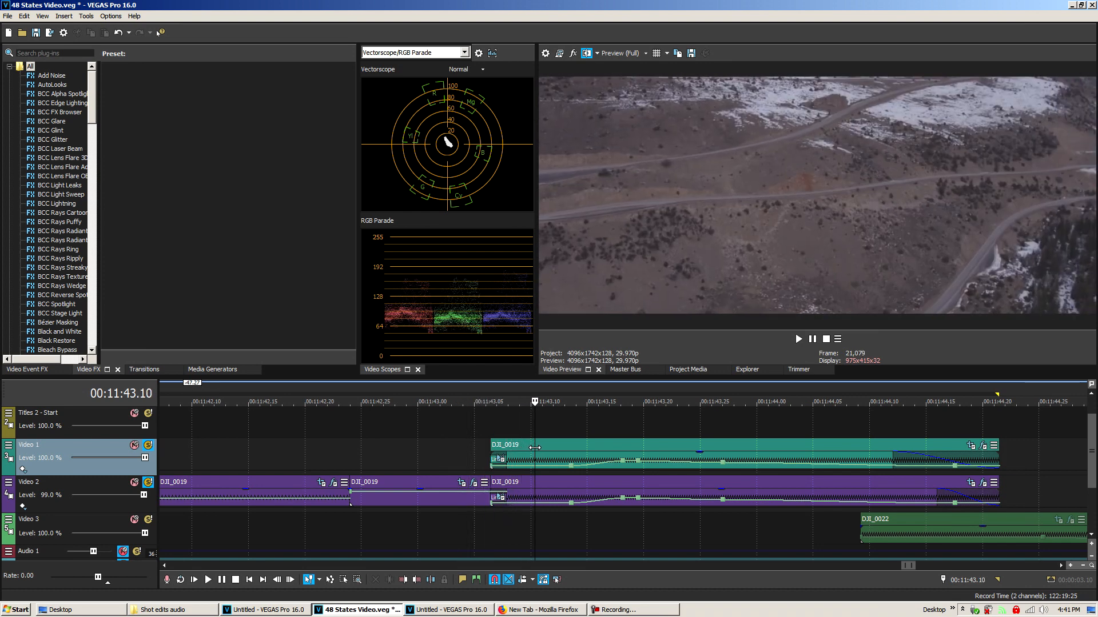
left_click_drag(544, 448, 482, 441)
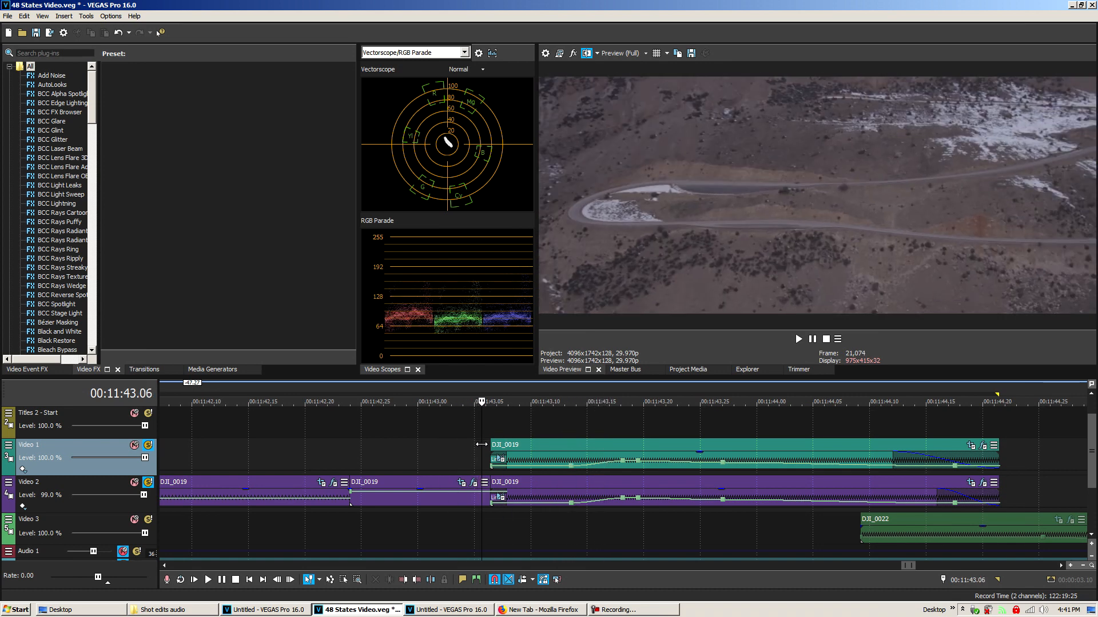
- Compare the Pan/Crop framing of the short middle DJI_0019 clip with the Video 1 DJI_0019 clip at the cut
left_click(473, 483)
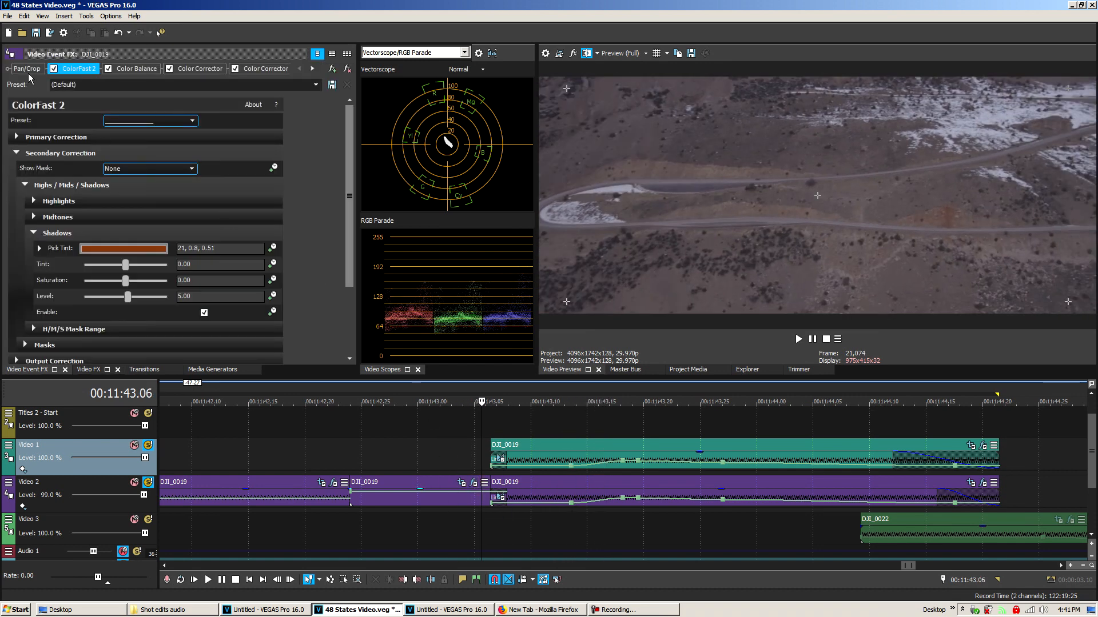
left_click(27, 69)
left_click(318, 323)
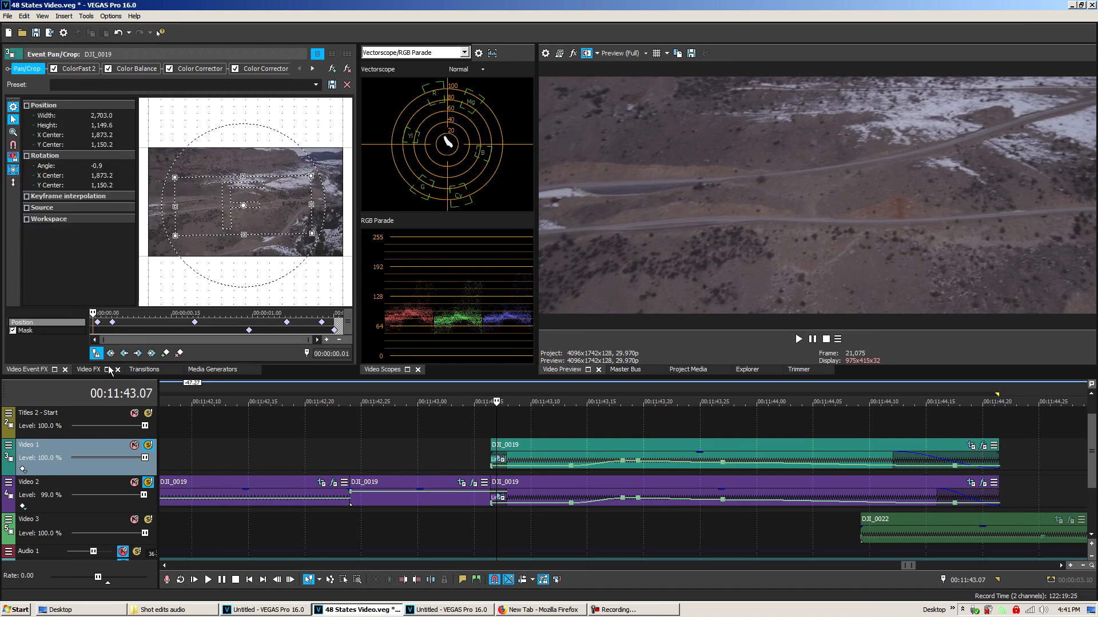
left_click(85, 368)
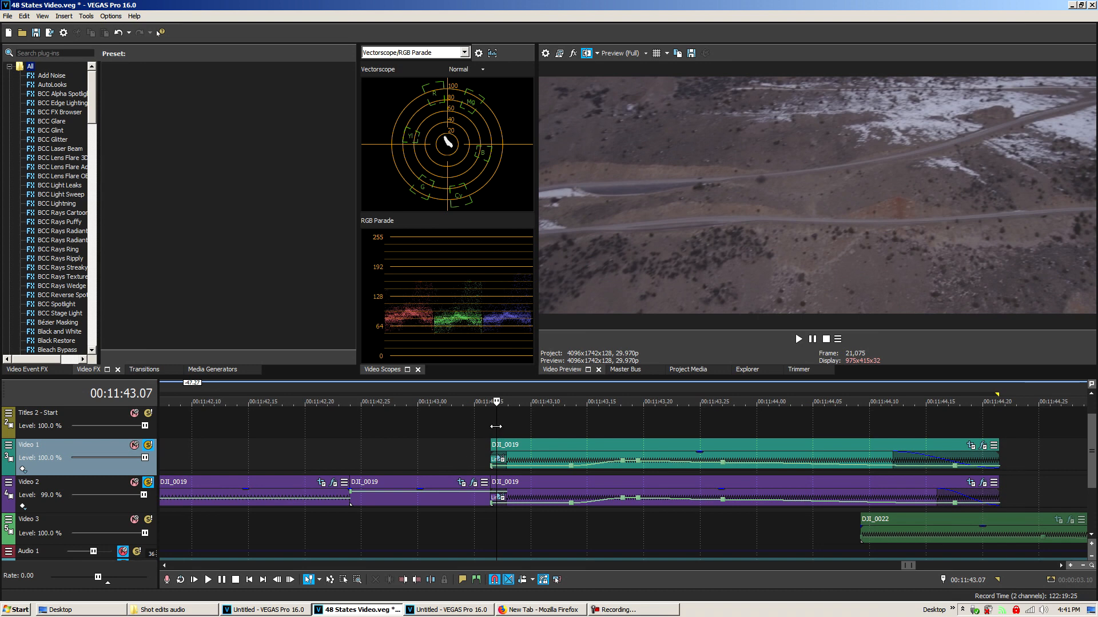
- Review the DJI_0019 canyon road sequence through 00:11:44.07, then scrub it again from 00:11:41.17 across all three clips
left_click_drag(472, 425, 832, 421)
scroll(766, 437, "down", 2)
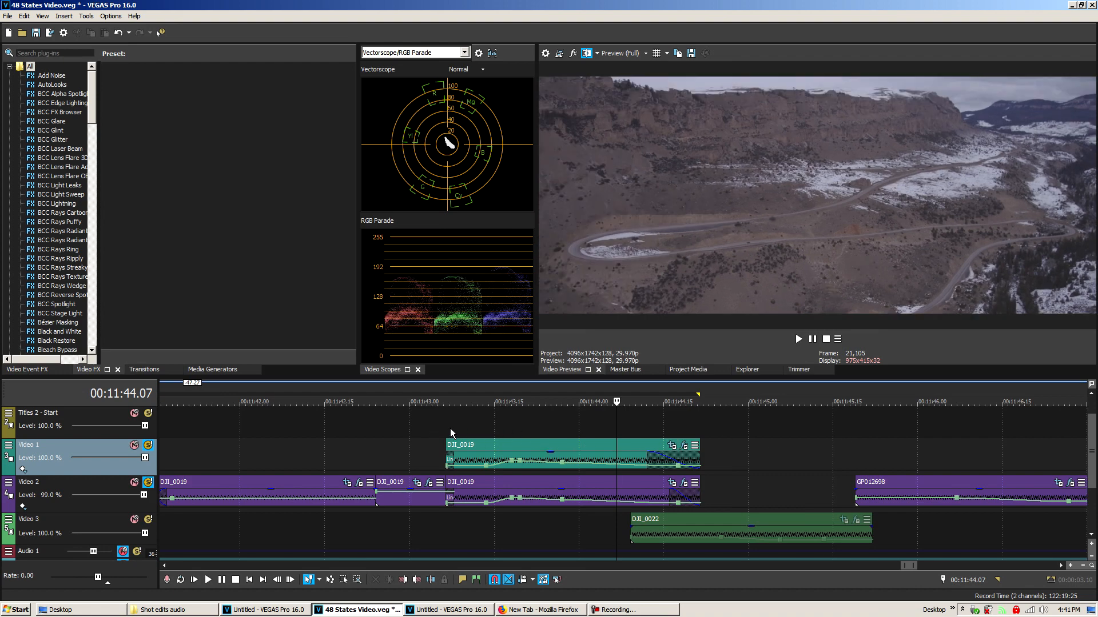
left_click(412, 430)
scroll(610, 450, "down", 2)
scroll(612, 450, "up", 2)
left_click(370, 435)
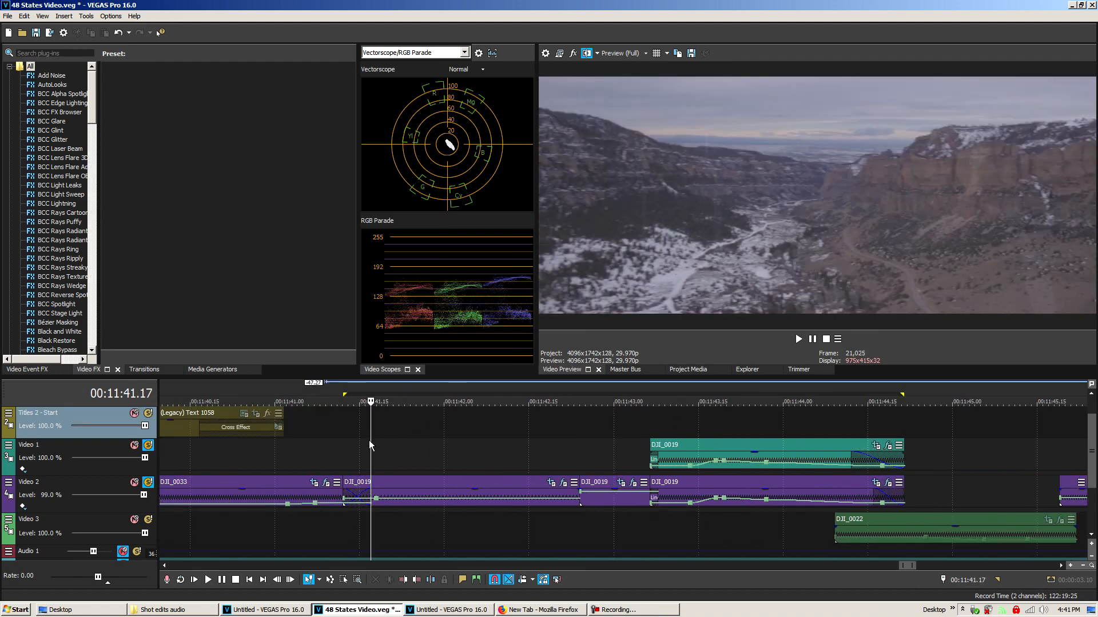
left_click_drag(372, 440, 791, 482)
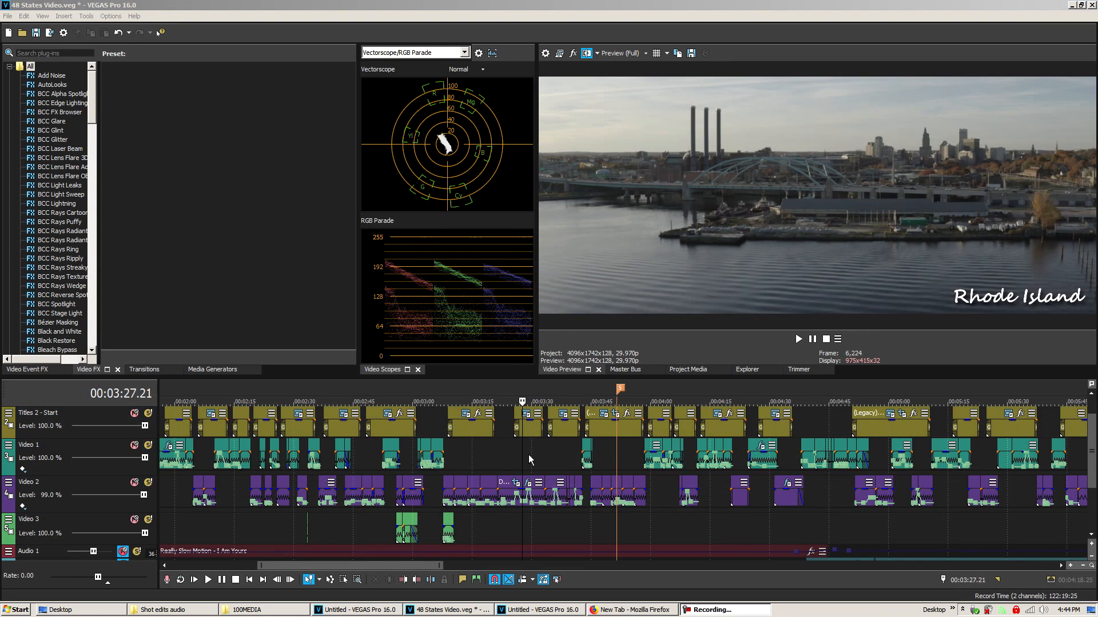
- Locate the DJI_0099 clip in the Rhode Island section on Video 2 and review the range from 00:03:21.20 to 00:03:33.09
scroll(686, 483, "up", 3)
scroll(624, 440, "down", 2)
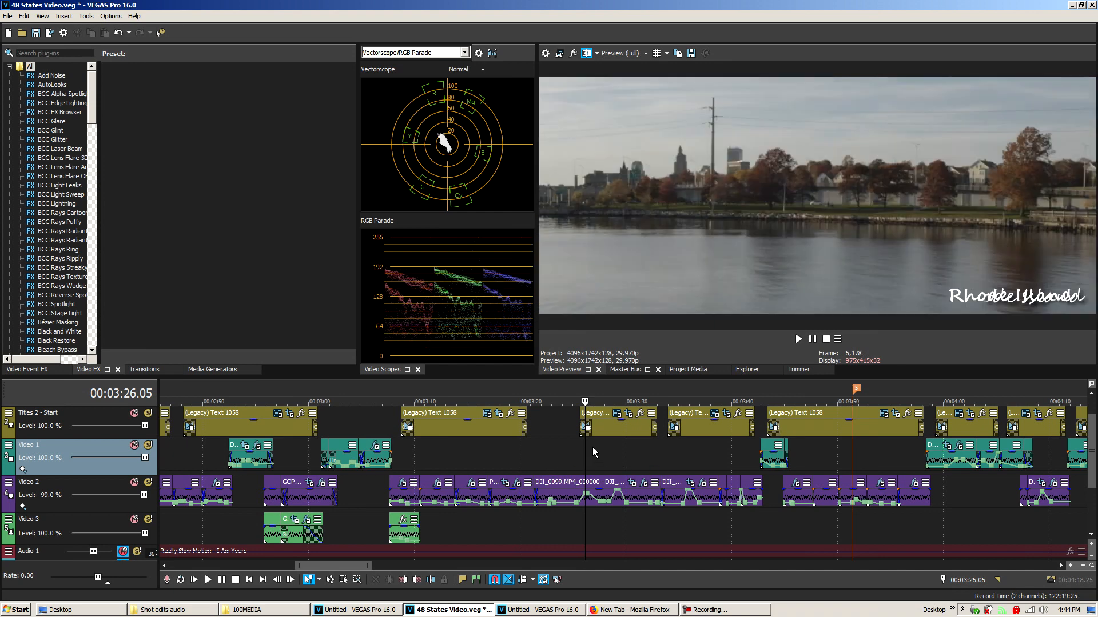
scroll(586, 462, "up", 2)
left_click(589, 461)
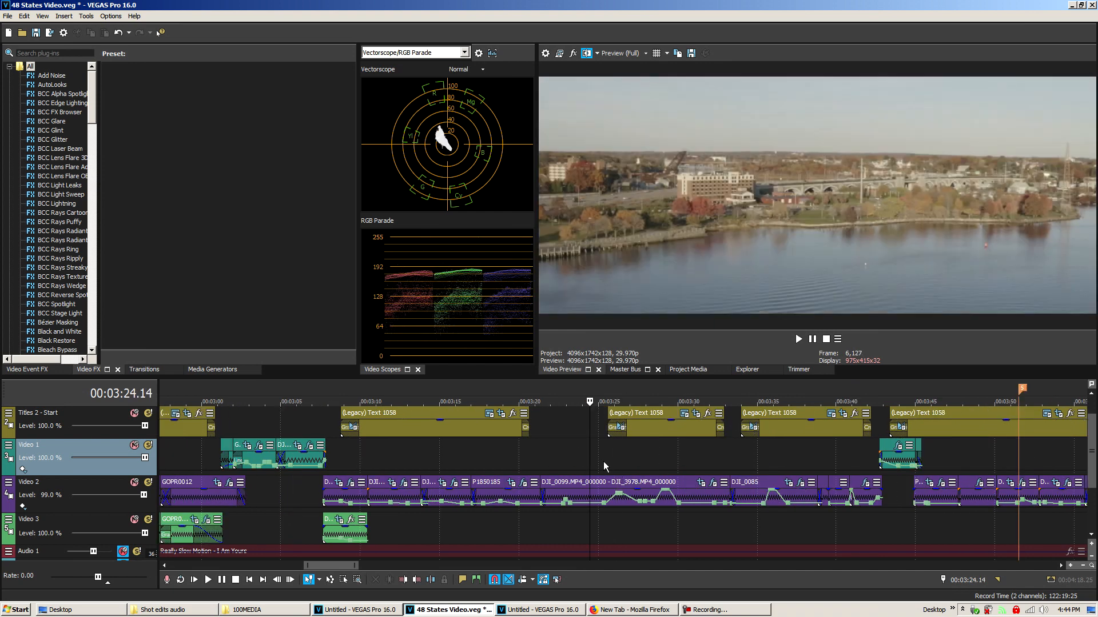
left_click_drag(547, 454, 724, 458)
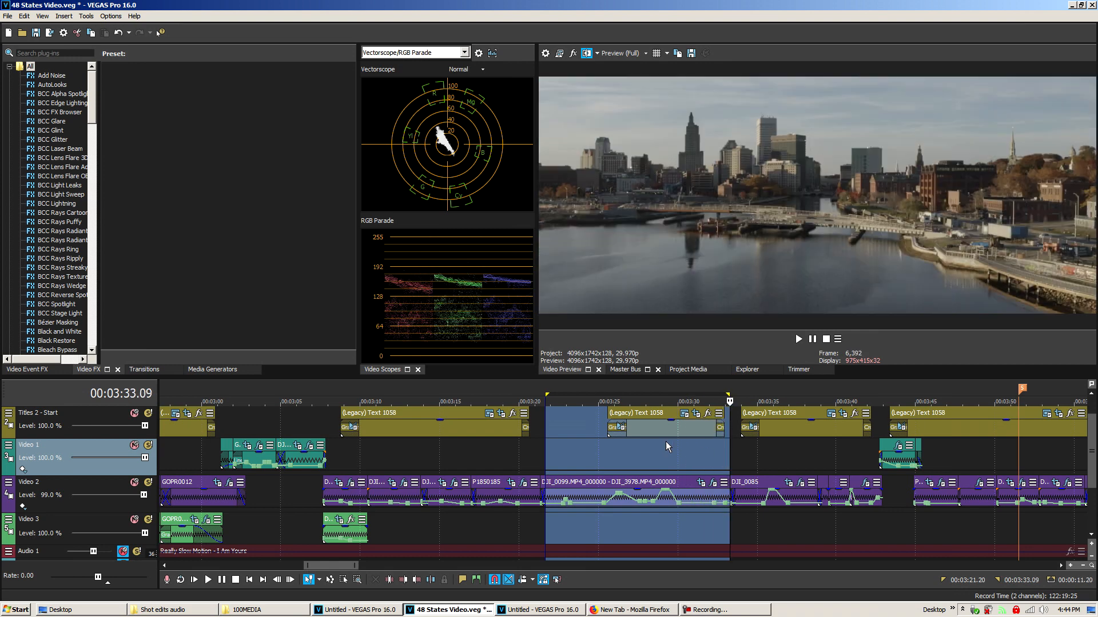
left_click(591, 461)
left_click_drag(591, 458, 730, 460)
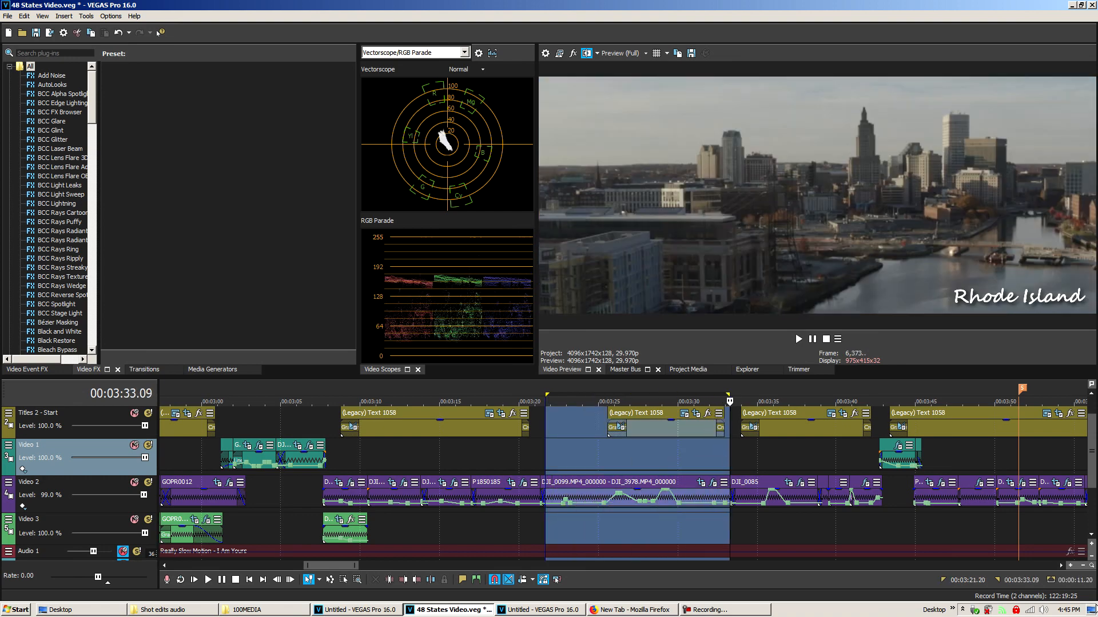
- Find the full-length DJI_0099 clip on Video 1 beyond the End marker and scrub through its original footage
scroll(681, 513, "down", 15)
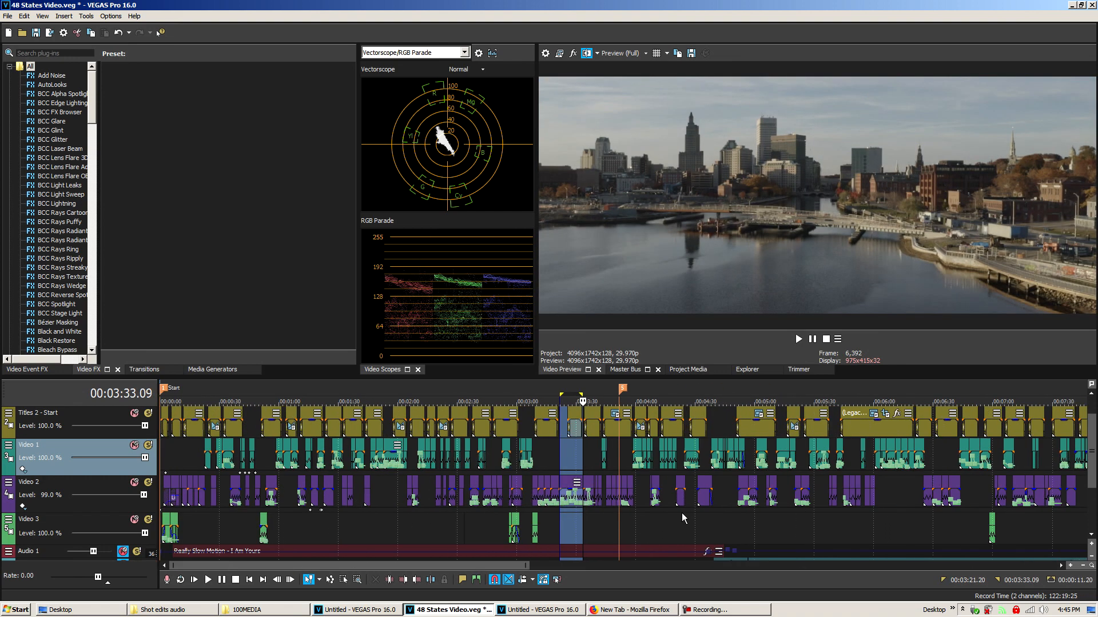
left_click_drag(827, 478, 1024, 481)
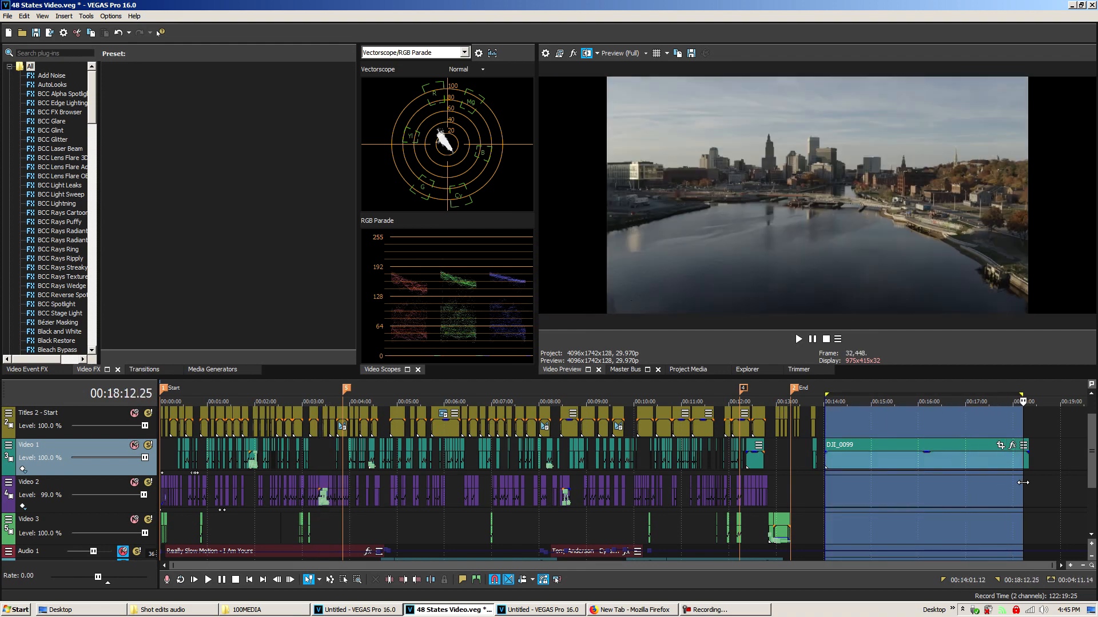
left_click(915, 495)
scroll(870, 482, "up", 5)
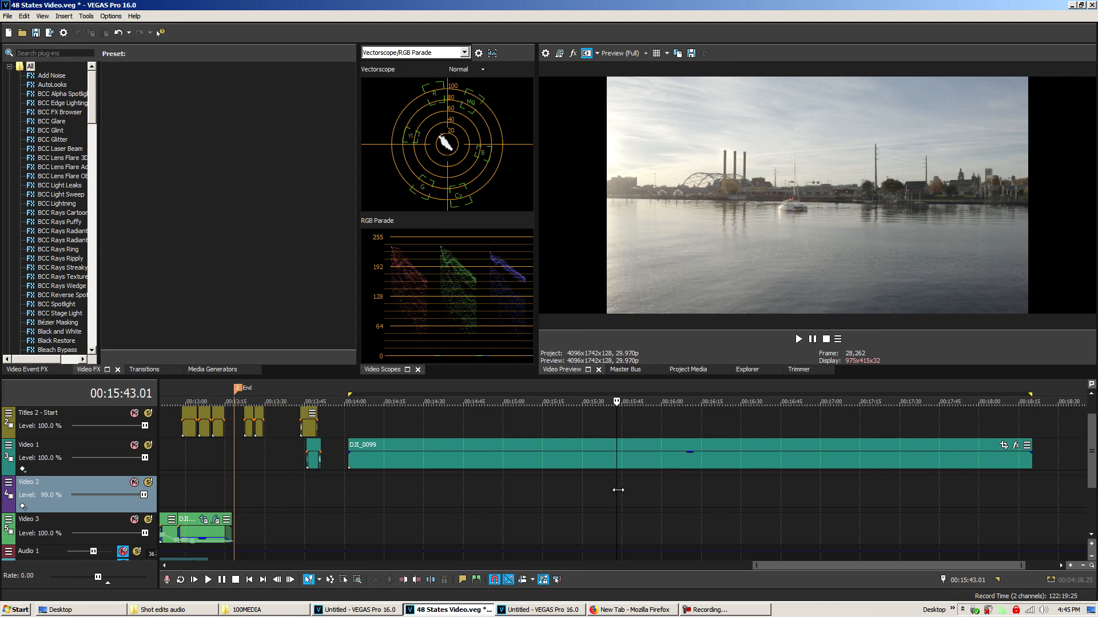
left_click_drag(500, 489, 577, 513)
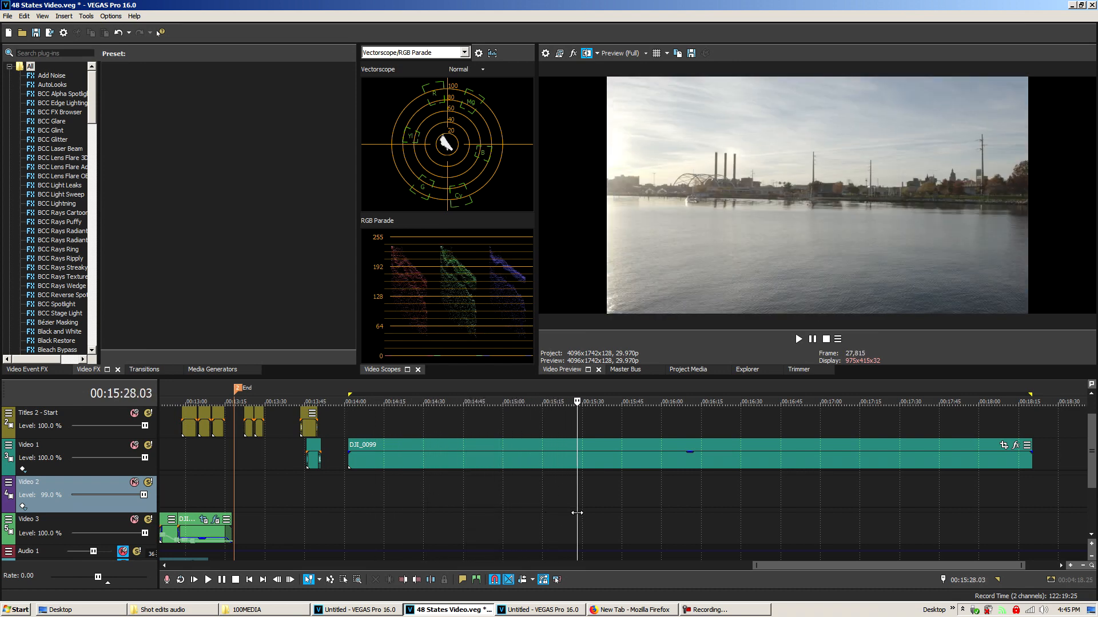
left_click_drag(690, 511, 398, 505)
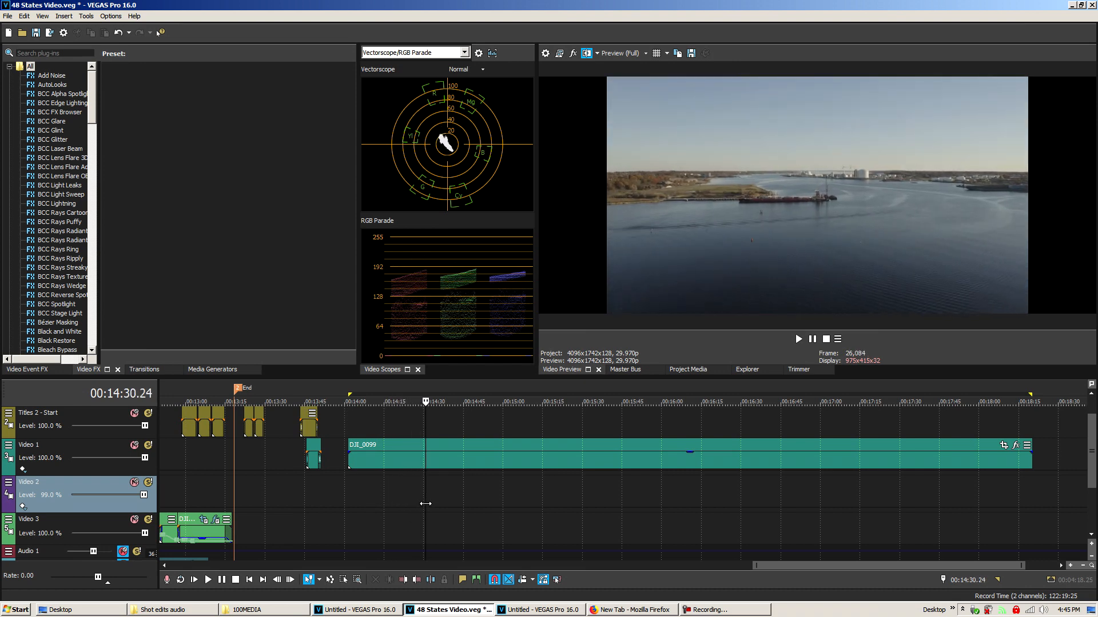
left_click_drag(434, 504, 1025, 493)
scroll(778, 517, "down", 3)
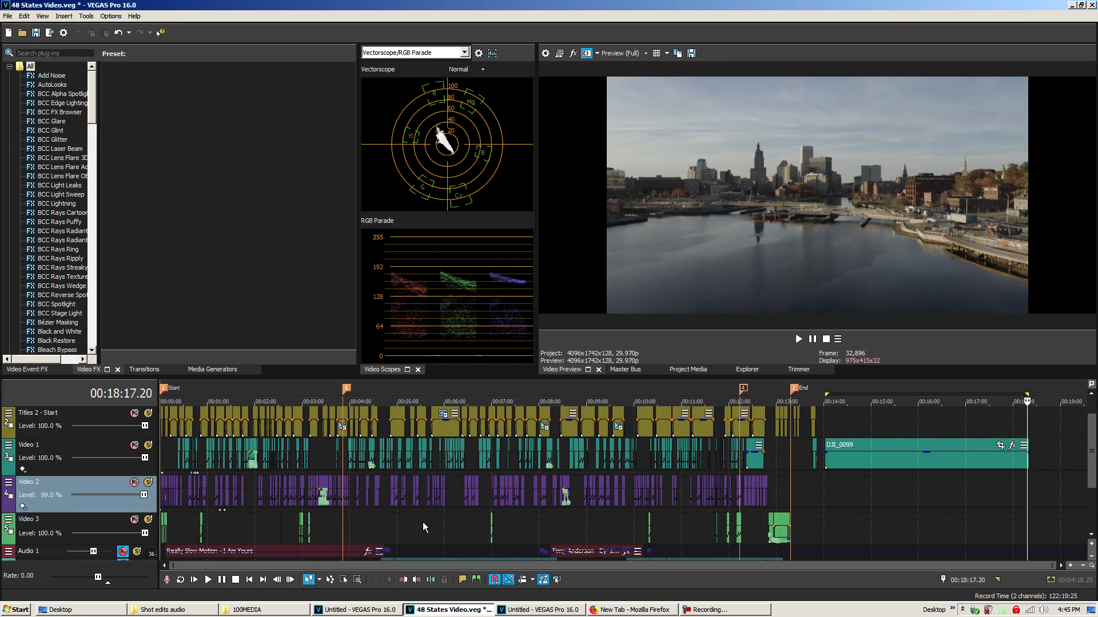
scroll(932, 523, "up", 3)
left_click(860, 492)
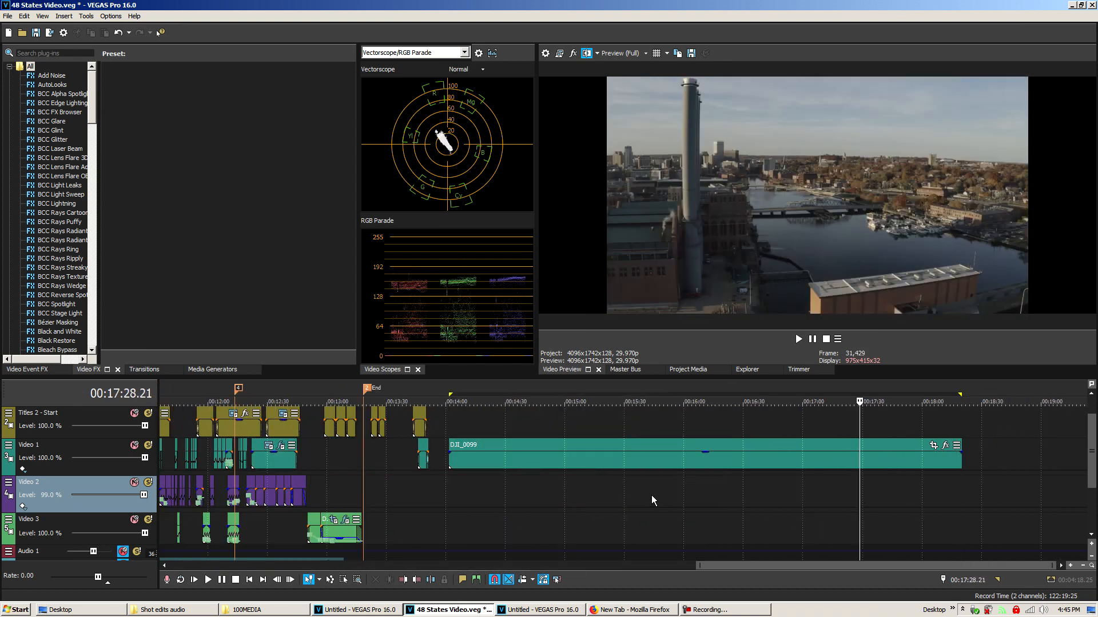
left_click(650, 495)
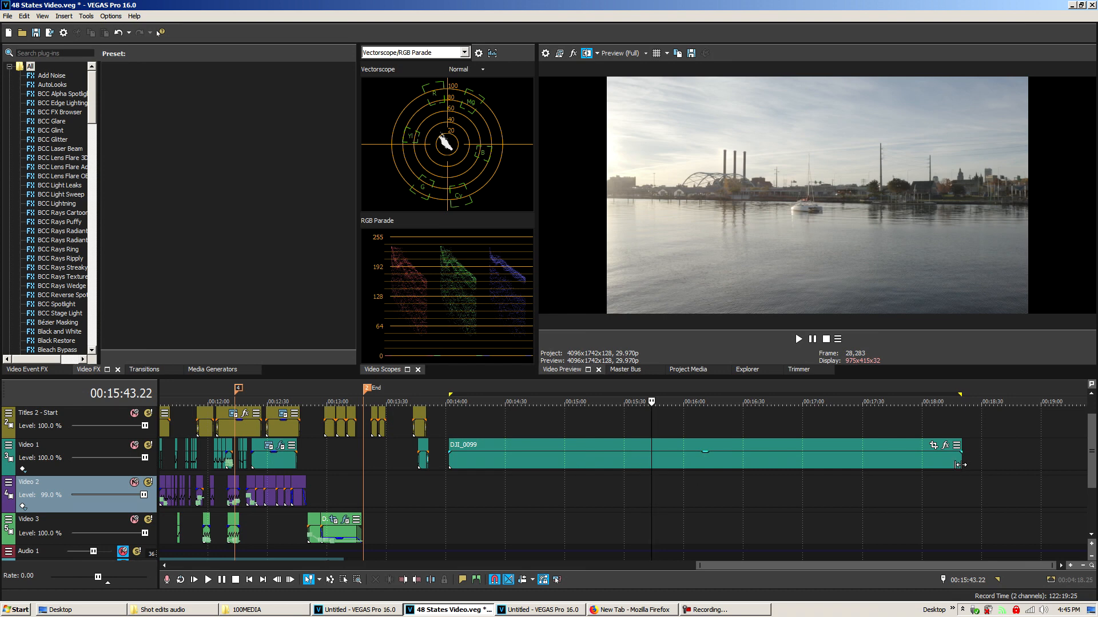
- Speed up the full-length DJI_0099 clip to a playback rate of 4.000 by compressing its duration, and check the rate in its properties
left_click_drag(959, 464, 528, 460)
right_click(490, 459)
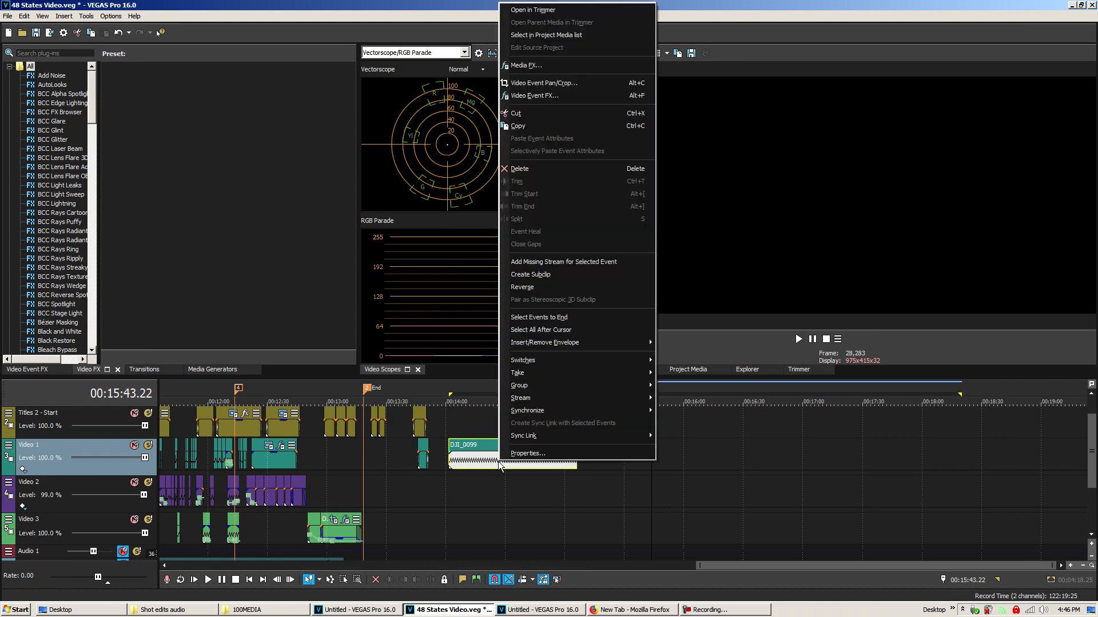
left_click(581, 453)
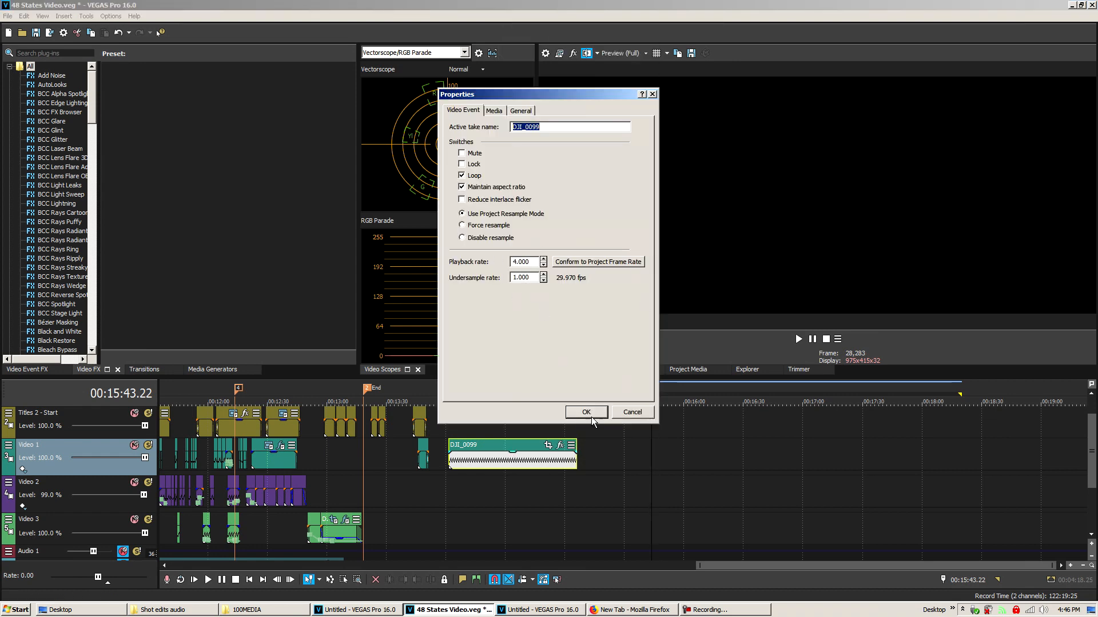
left_click(591, 417)
- Add a velocity envelope to the sped-up DJI_0099 clip on Video 1
left_click(520, 515)
scroll(685, 535, "up", 5)
right_click(677, 469)
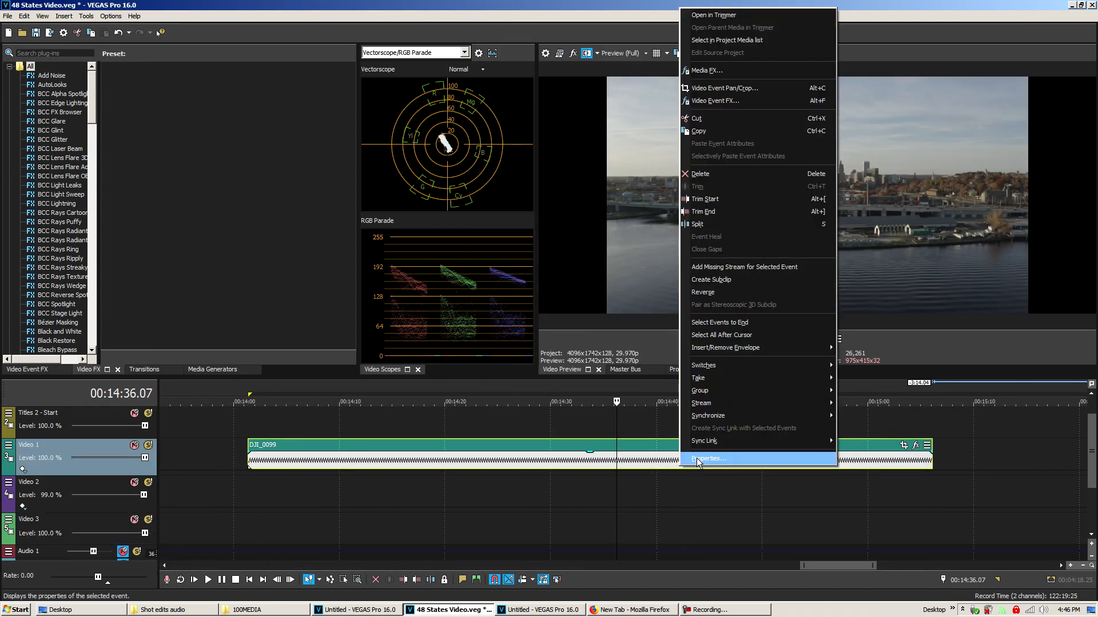
mouse_move(771, 349)
left_click(852, 348)
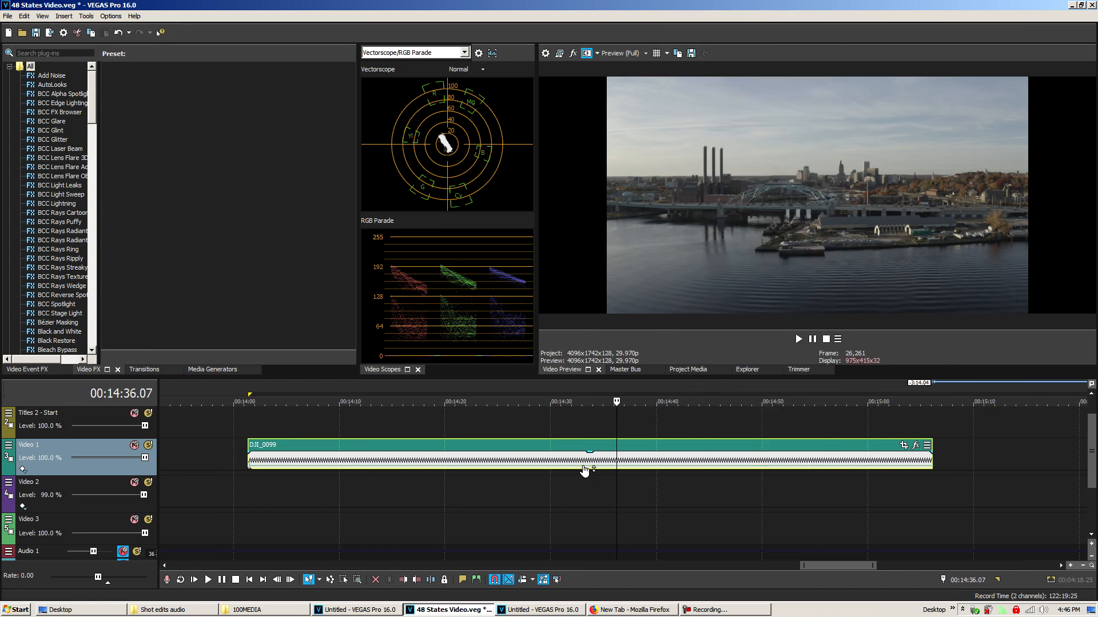
- Raise the DJI_0099 velocity envelope and shorten the clip to end at 00:14:07.26, marking its full length as the time range
left_click_drag(583, 468, 583, 472)
left_click_drag(929, 461, 335, 444)
left_click(279, 493)
scroll(630, 555, "up", 5)
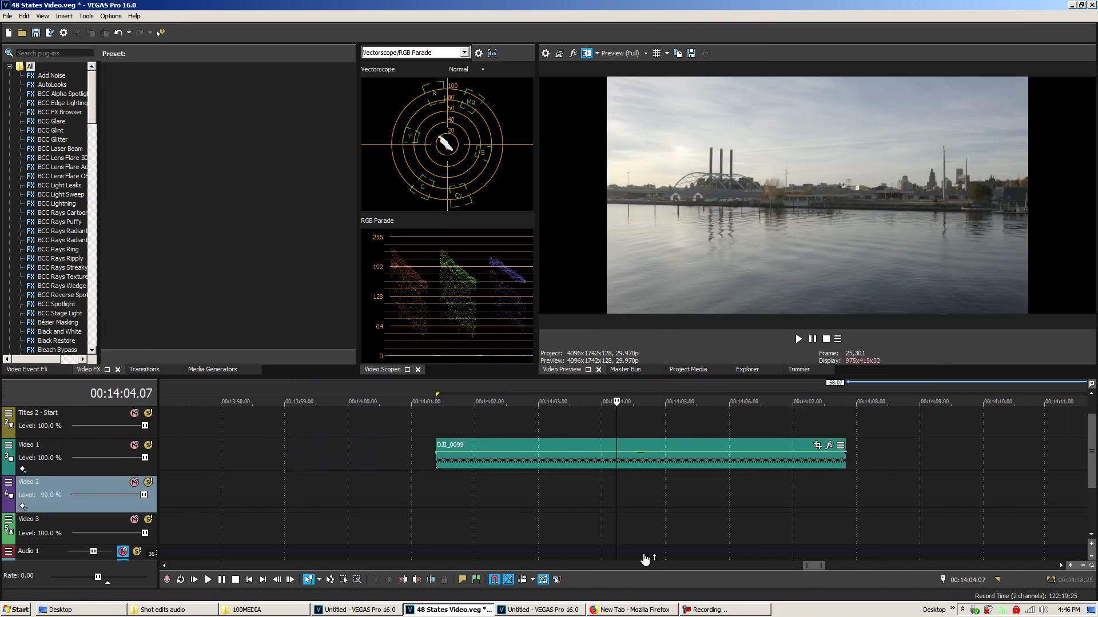
left_click_drag(436, 487, 841, 485)
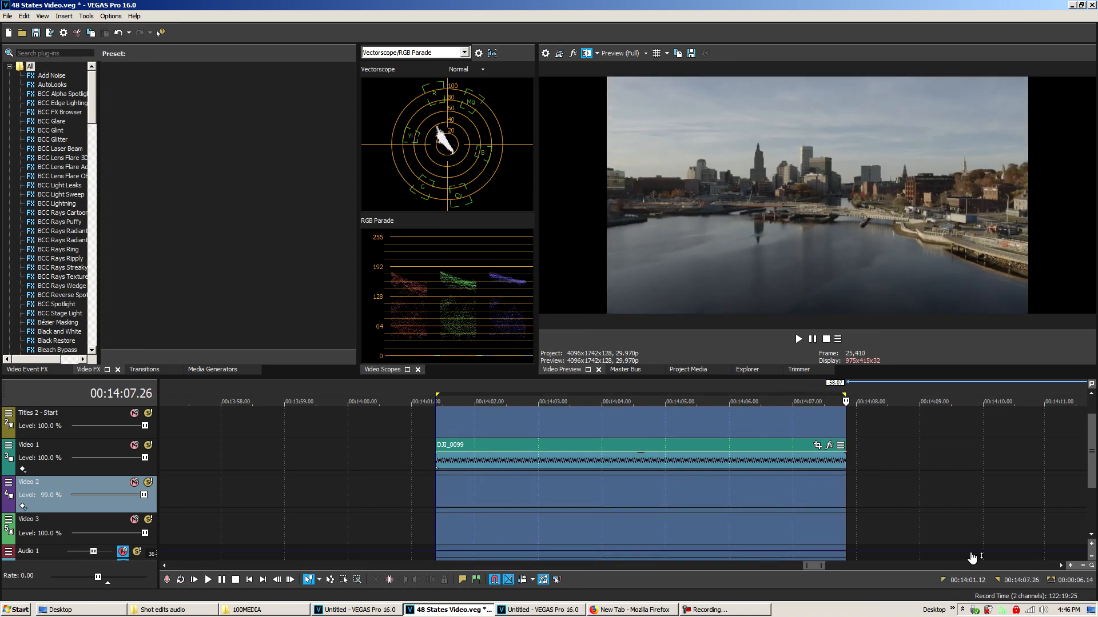
- Find the edited Rhode Island DJI_0099 clip with its curved velocity envelope on Video 2, around 00:03:22
left_click(797, 493)
scroll(766, 493, "down", 4)
left_click(578, 469)
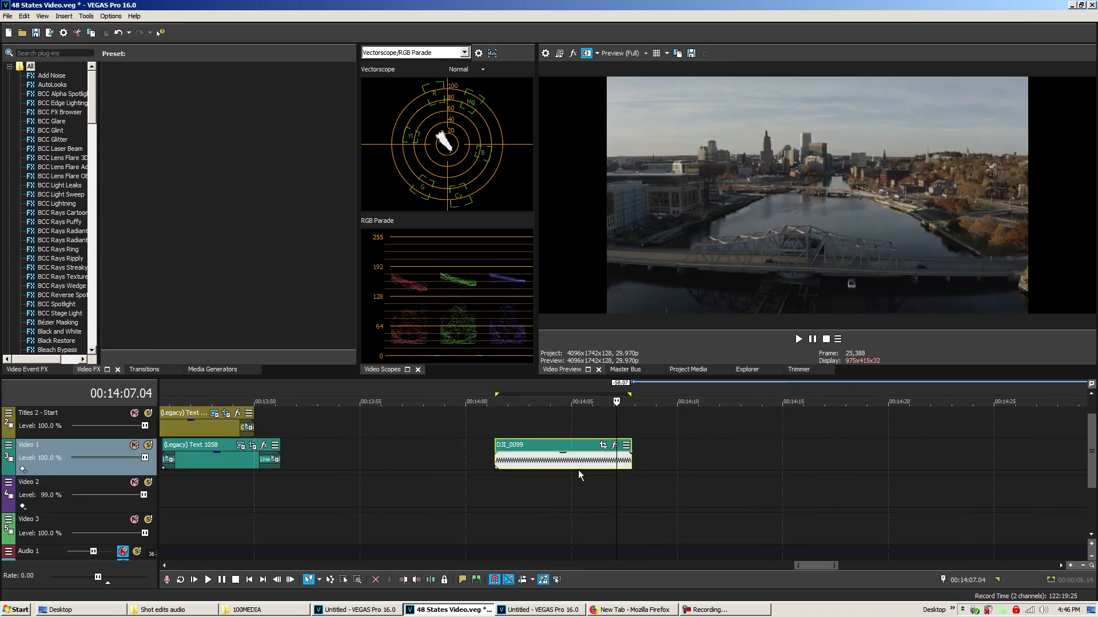
left_click(582, 483)
scroll(687, 493, "down", 5)
scroll(740, 513, "down", 3)
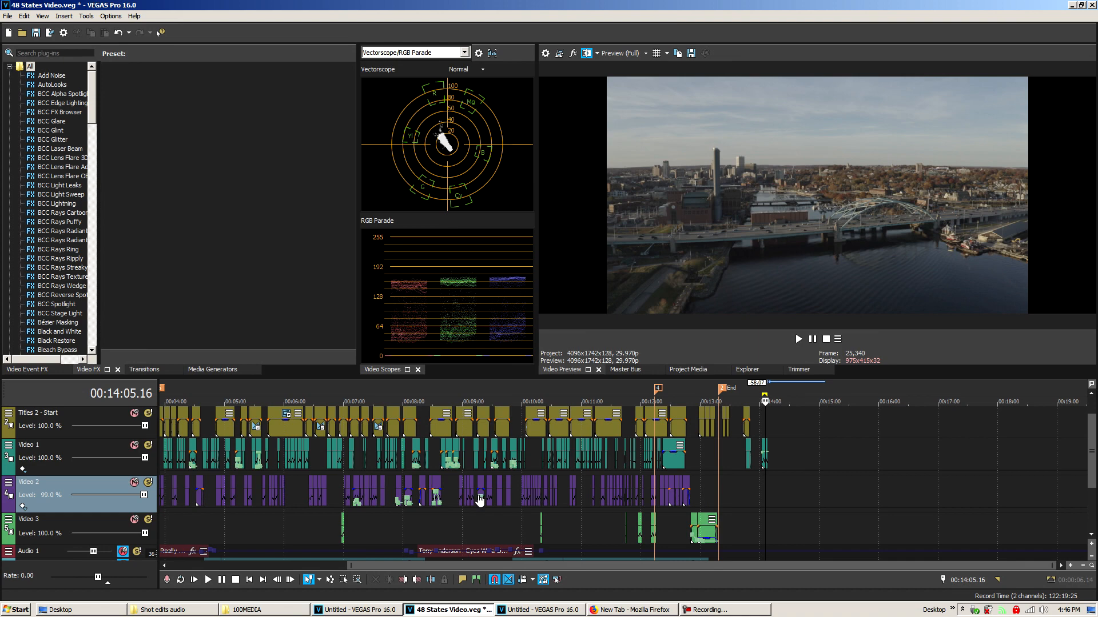
left_click(269, 528)
scroll(617, 534, "up", 6)
scroll(617, 533, "down", 4)
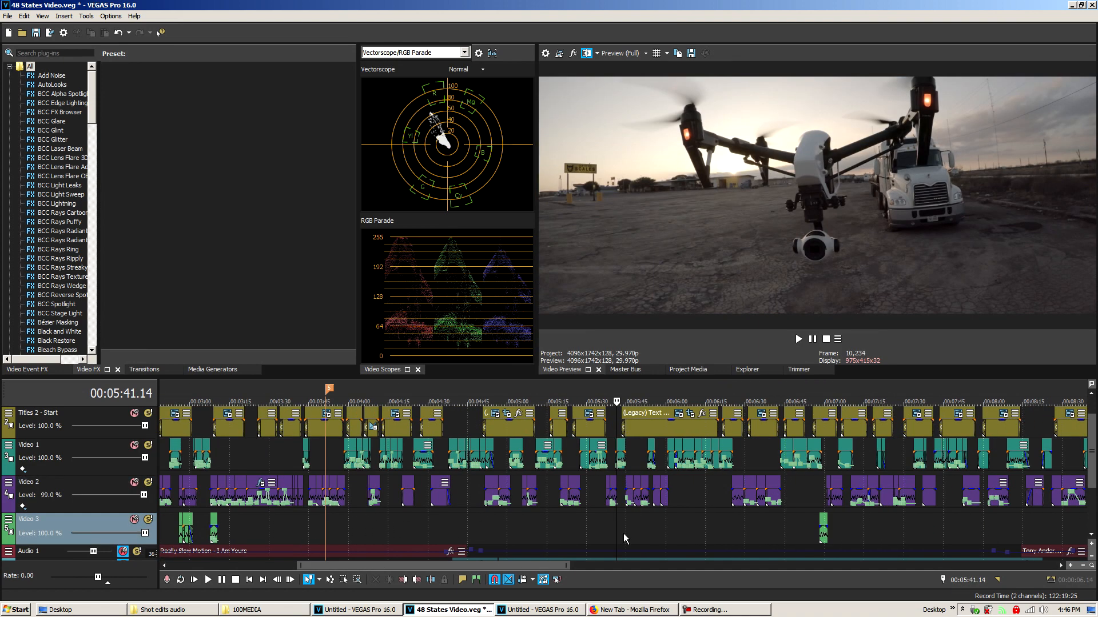
left_click(330, 529)
scroll(715, 531, "up", 3)
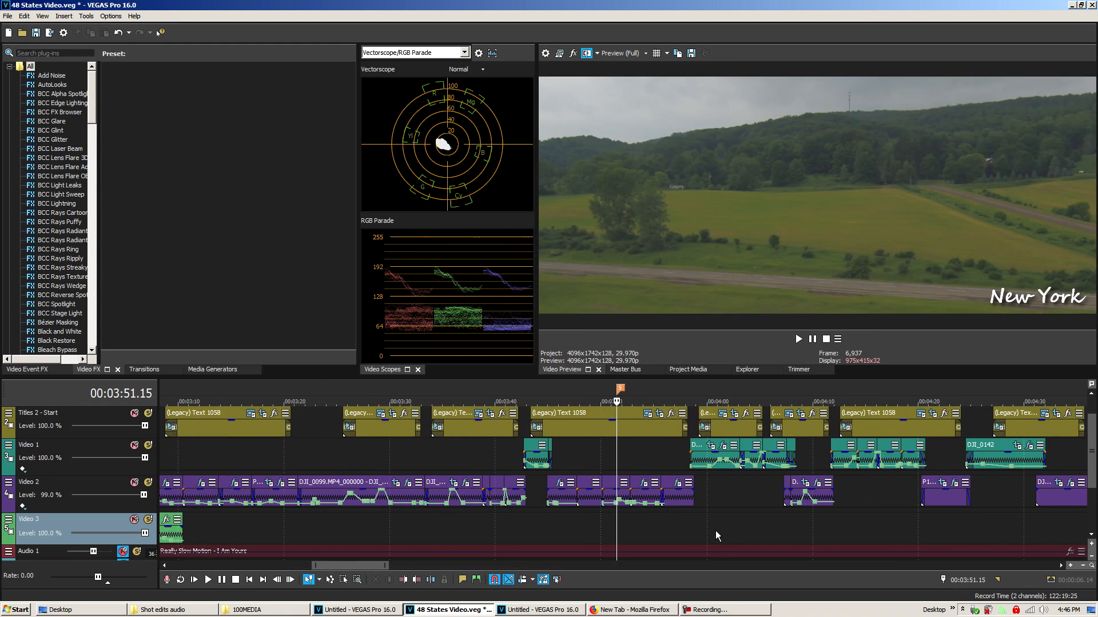
left_click(538, 529)
scroll(707, 535, "up", 4)
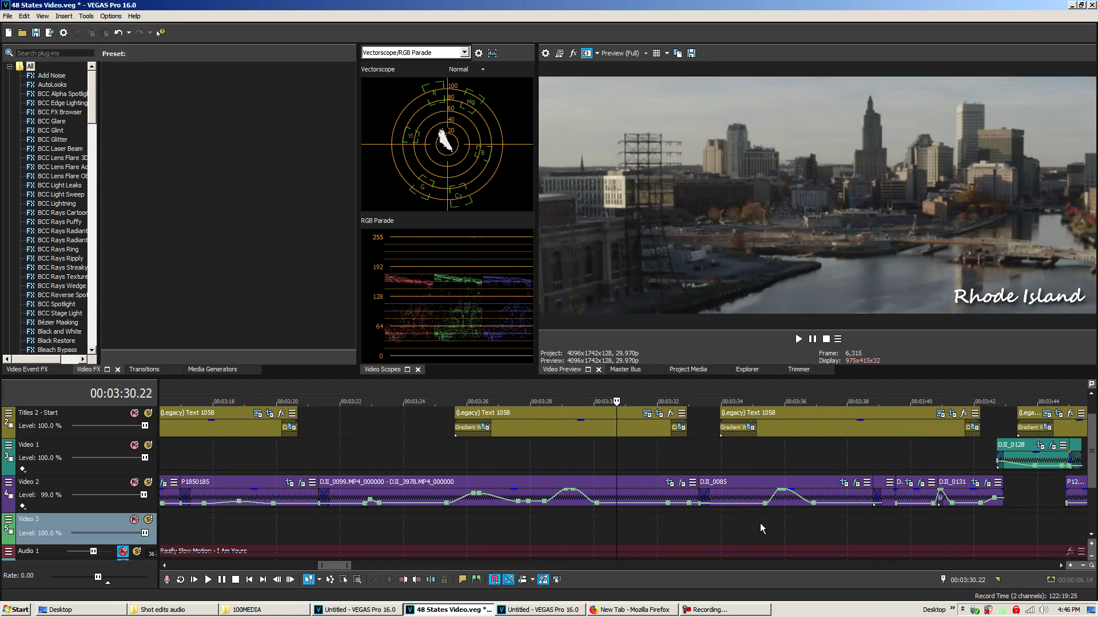
left_click(521, 460)
scroll(728, 503, "up", 3)
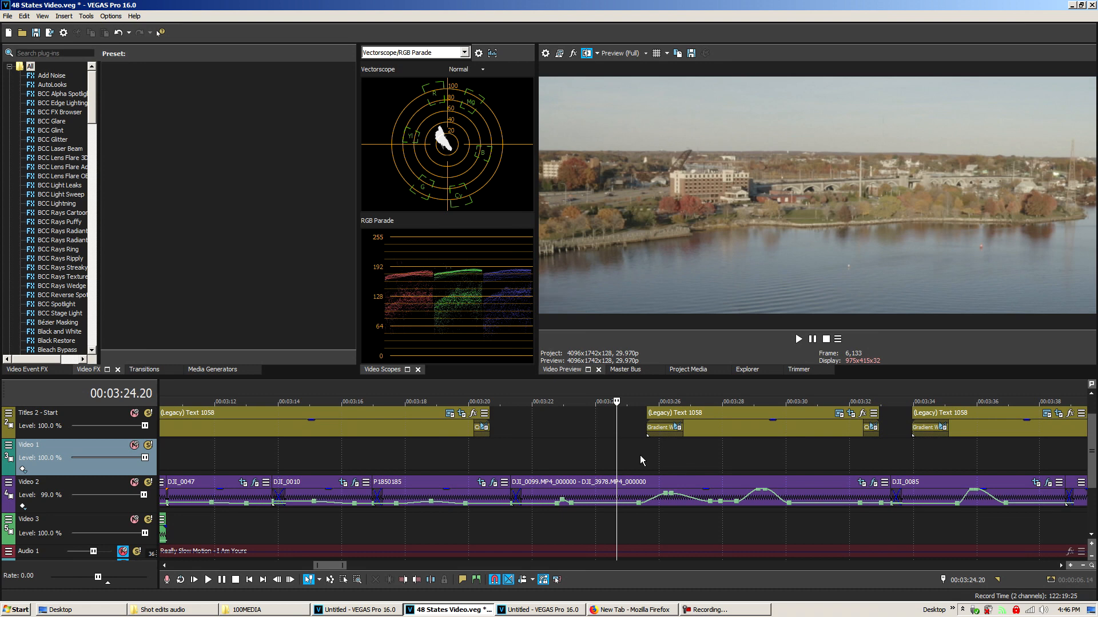
- Scrub the edited Rhode Island clip from its start at 00:03:21.20 to 00:03:27.15 to examine its speed changes
left_click(520, 460)
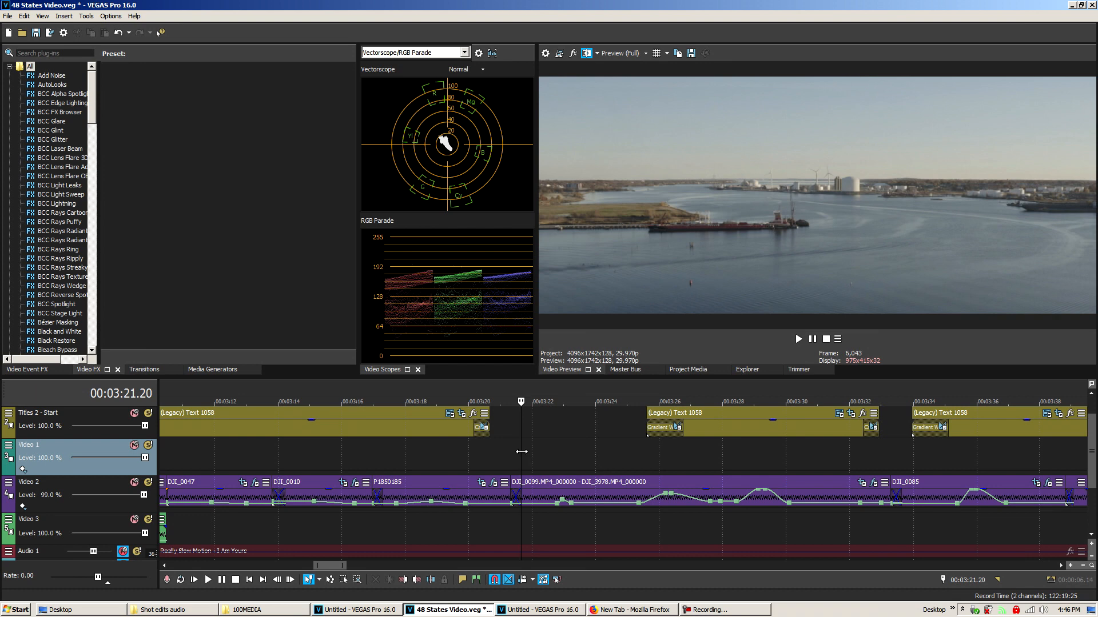
left_click_drag(522, 457, 537, 456)
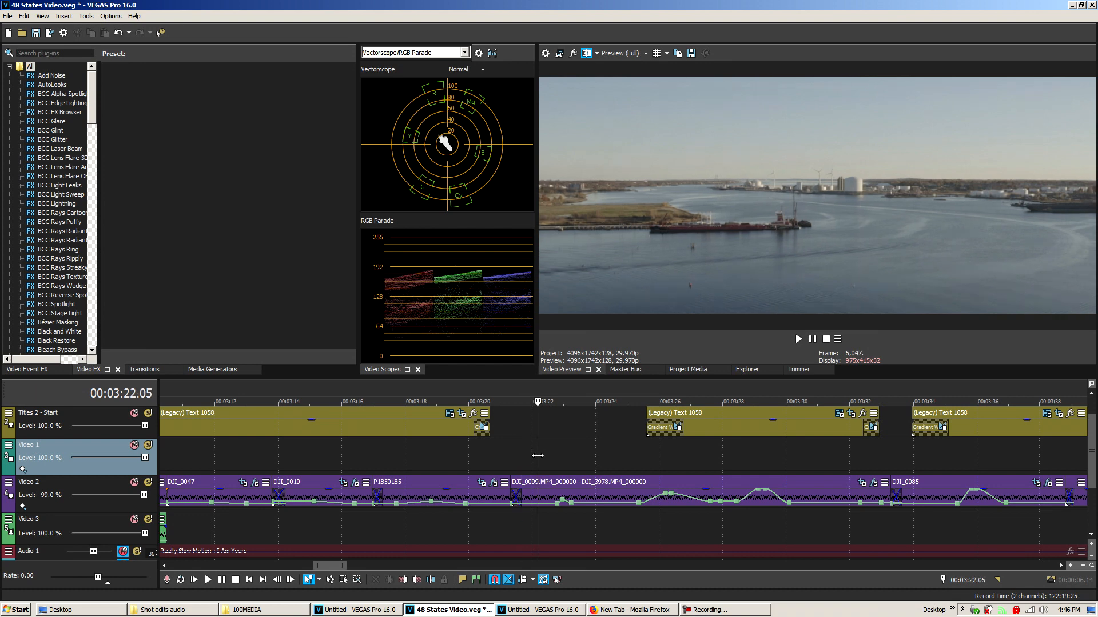
left_click_drag(537, 464, 571, 461)
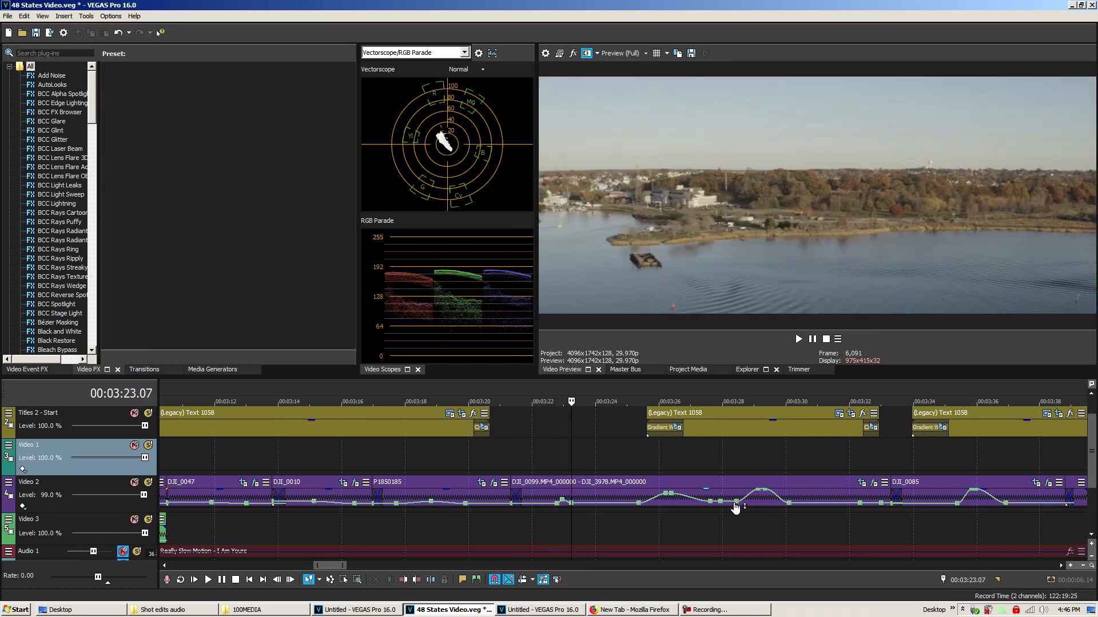
left_click_drag(572, 450, 707, 463)
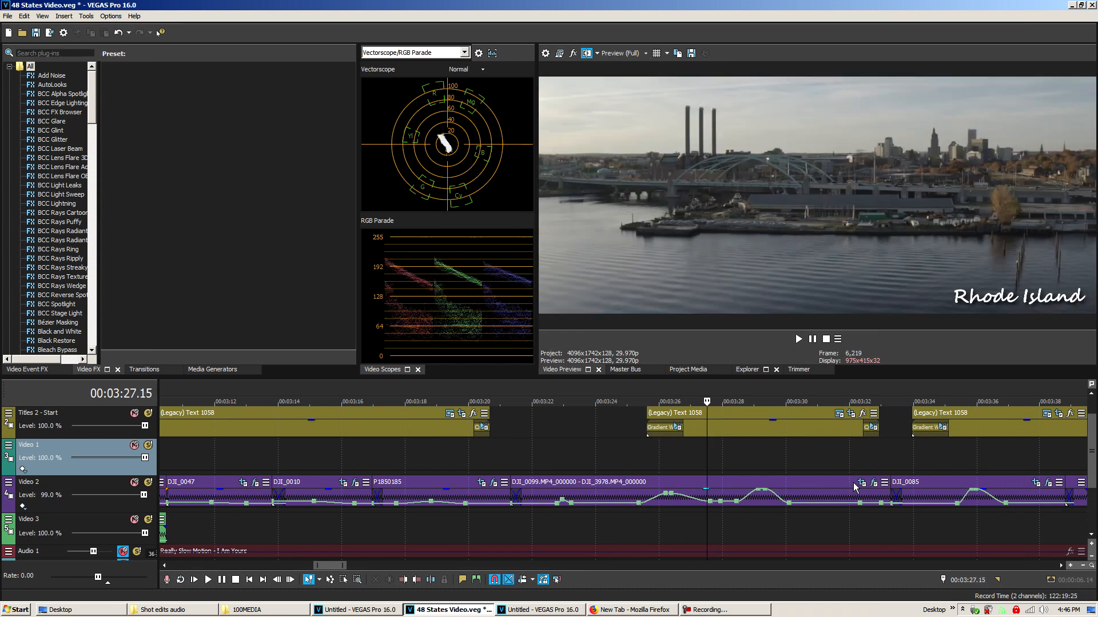
- Open the Rhode Island clip's Pan/Crop settings and compare the framing at its keyframes 00:00:01.16, 00:00:02.15 and 00:00:04.06
left_click(862, 483)
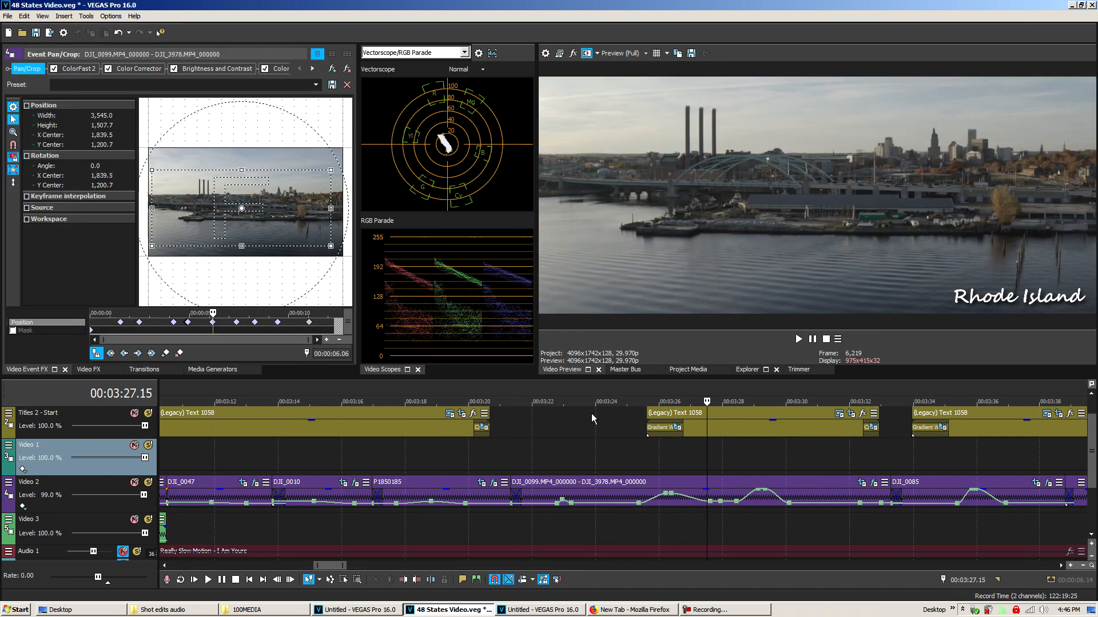
left_click(174, 321)
left_click(120, 321)
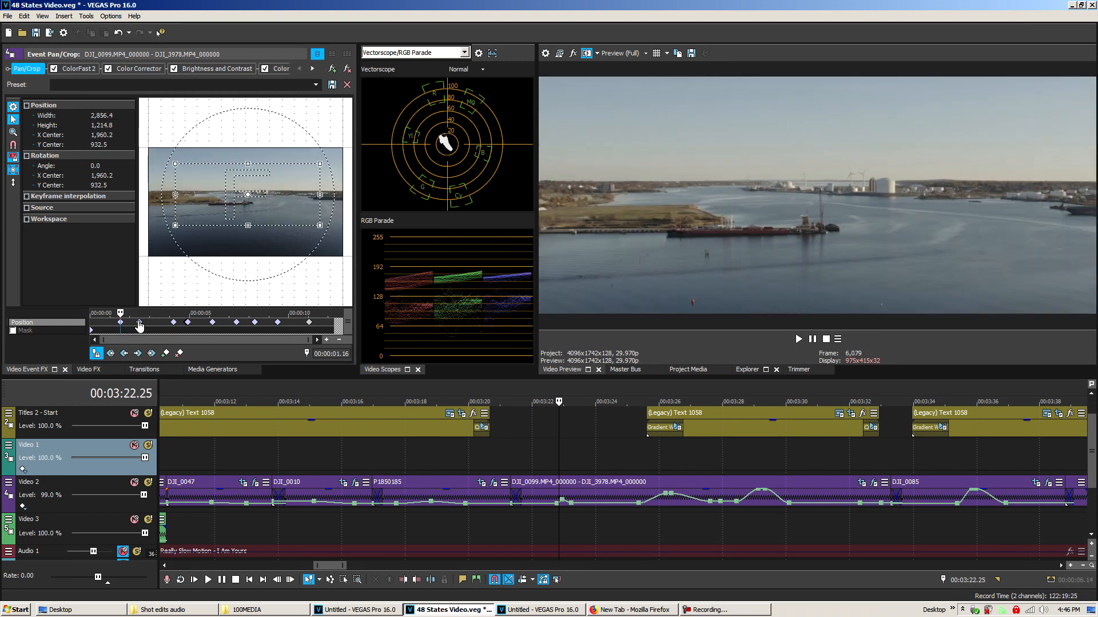
left_click(139, 322)
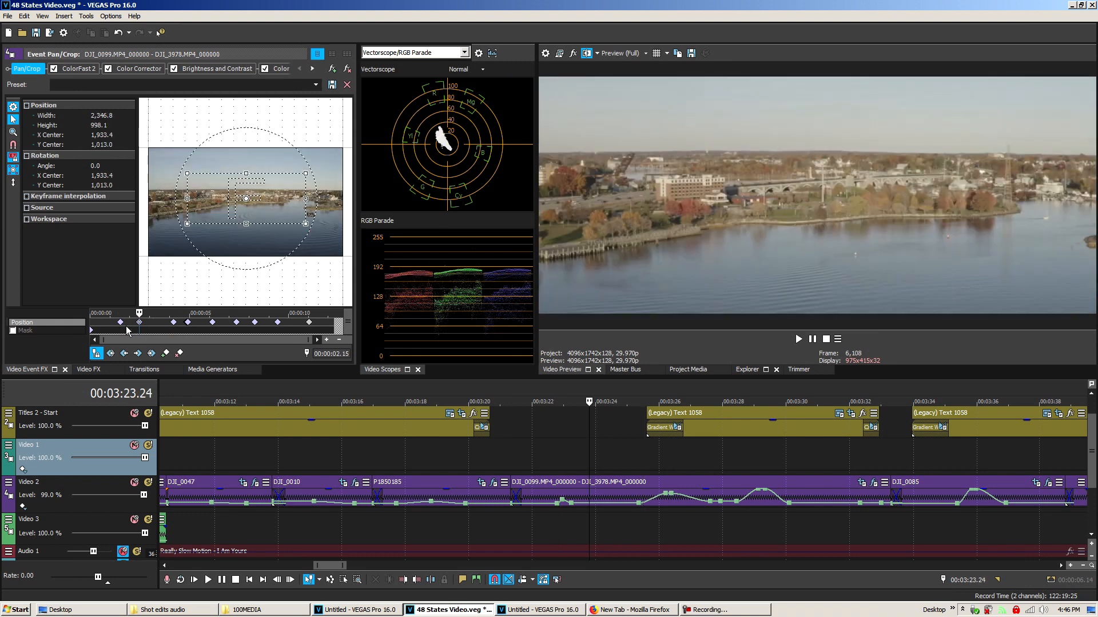
left_click(121, 323)
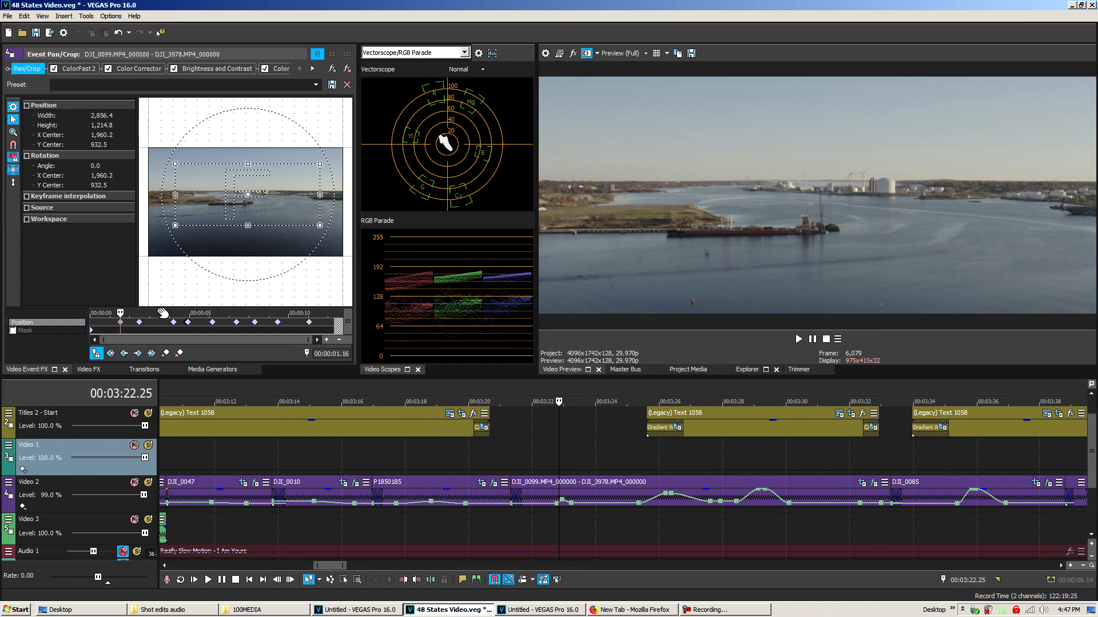
left_click(138, 322)
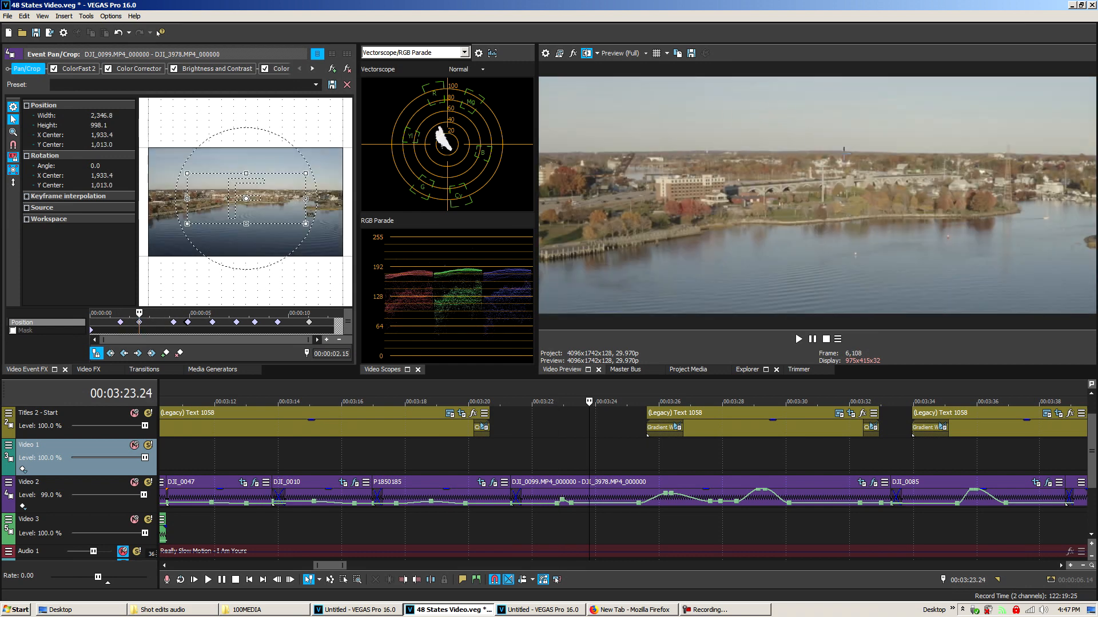
left_click(173, 323)
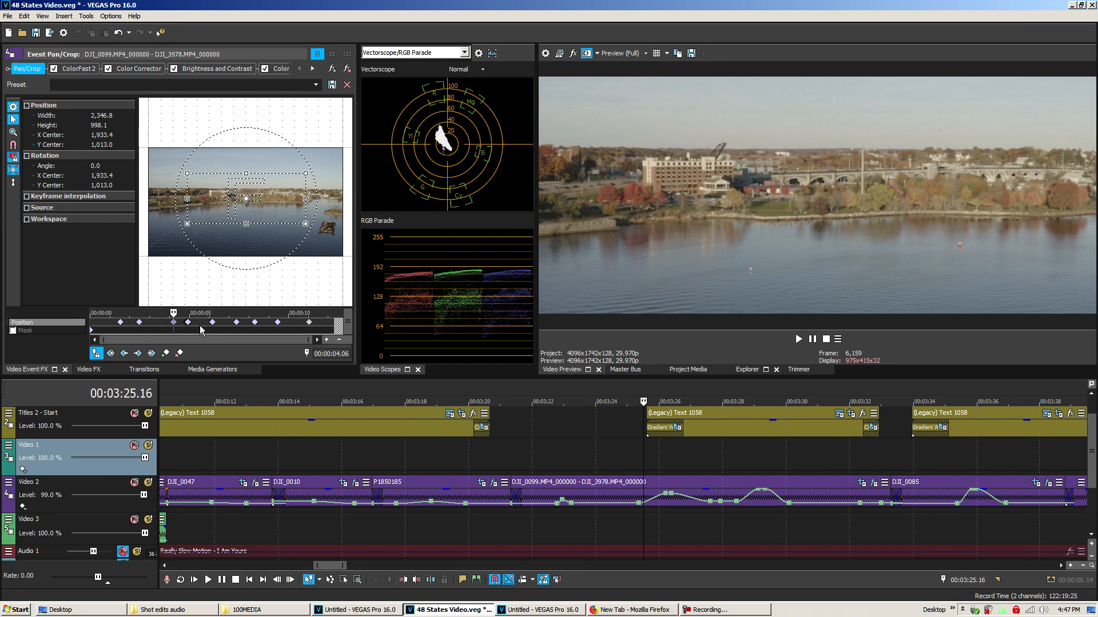
- Compare the crop framing of the three adjacent position keyframes at 00:00:04.26, 00:00:04.27 and 00:00:04.28 frame by frame
scroll(249, 337, "up", 5)
scroll(281, 336, "up", 4)
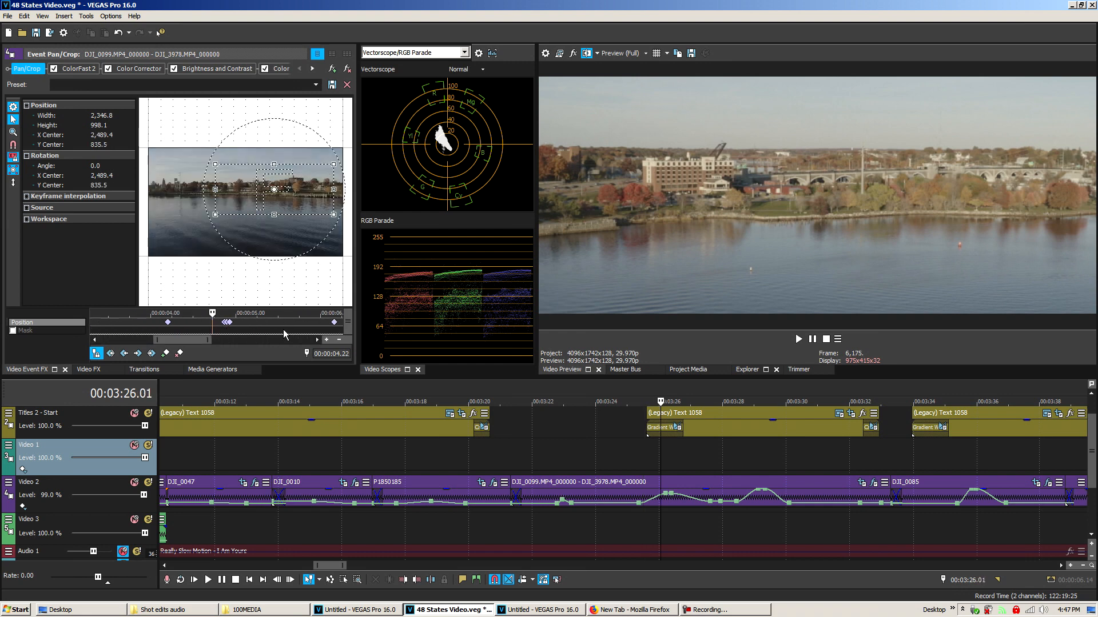
left_click(270, 323)
scroll(329, 325, "up", 3)
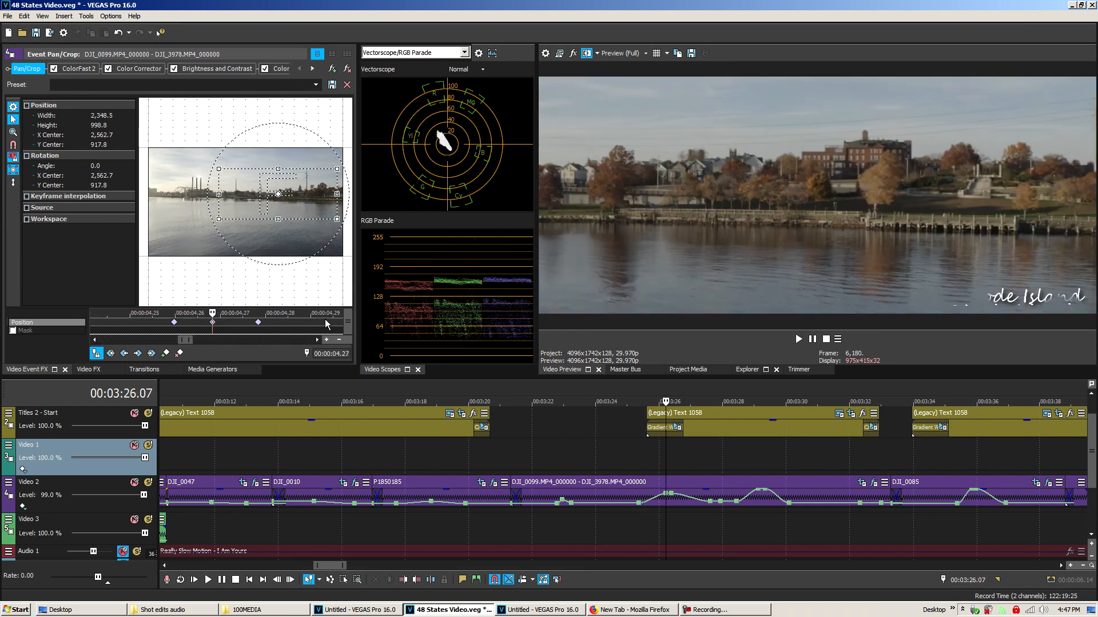
left_click(174, 323)
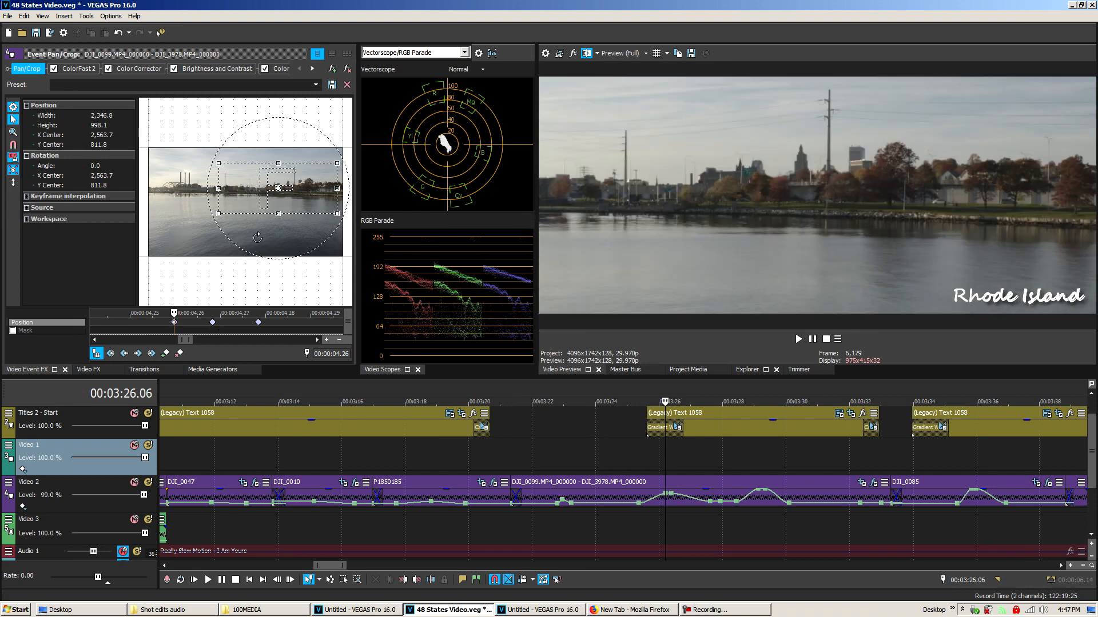
left_click(213, 322)
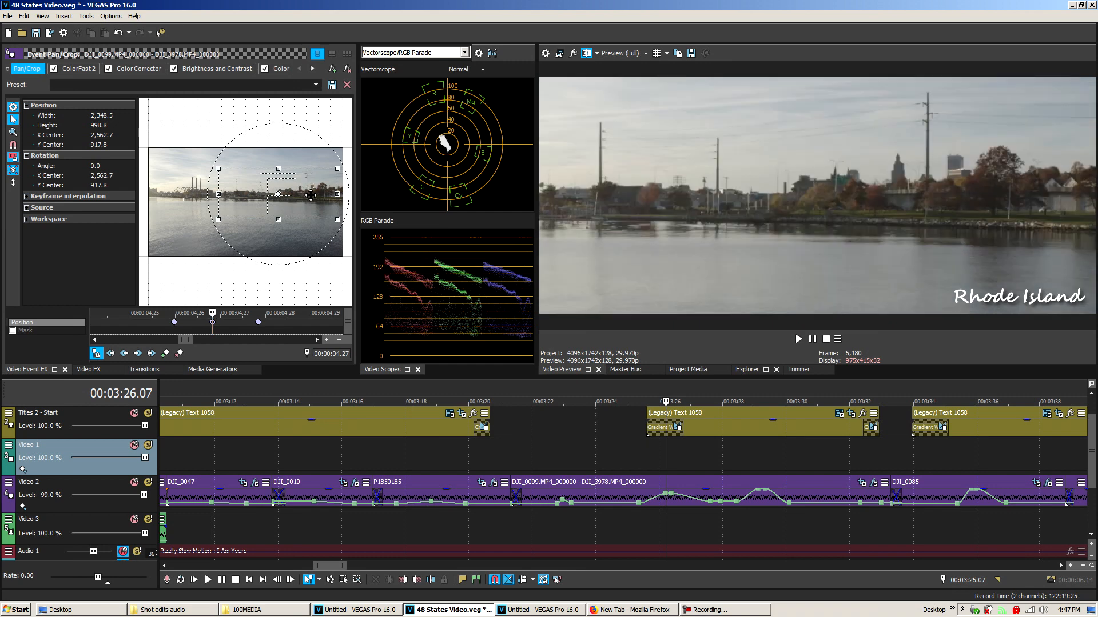
left_click(259, 324)
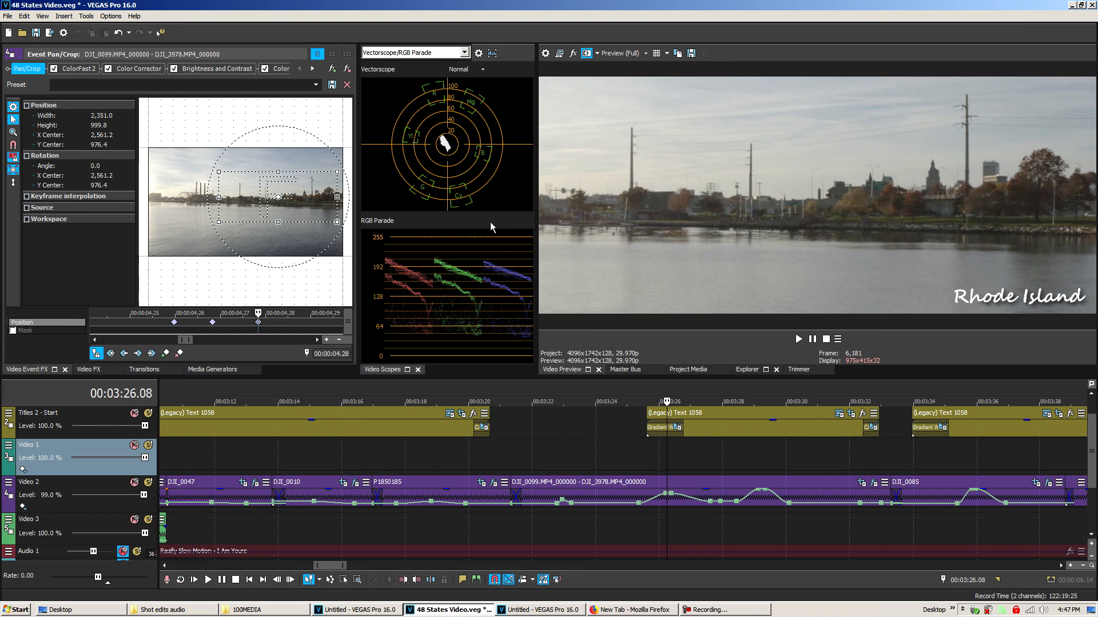
left_click(213, 323)
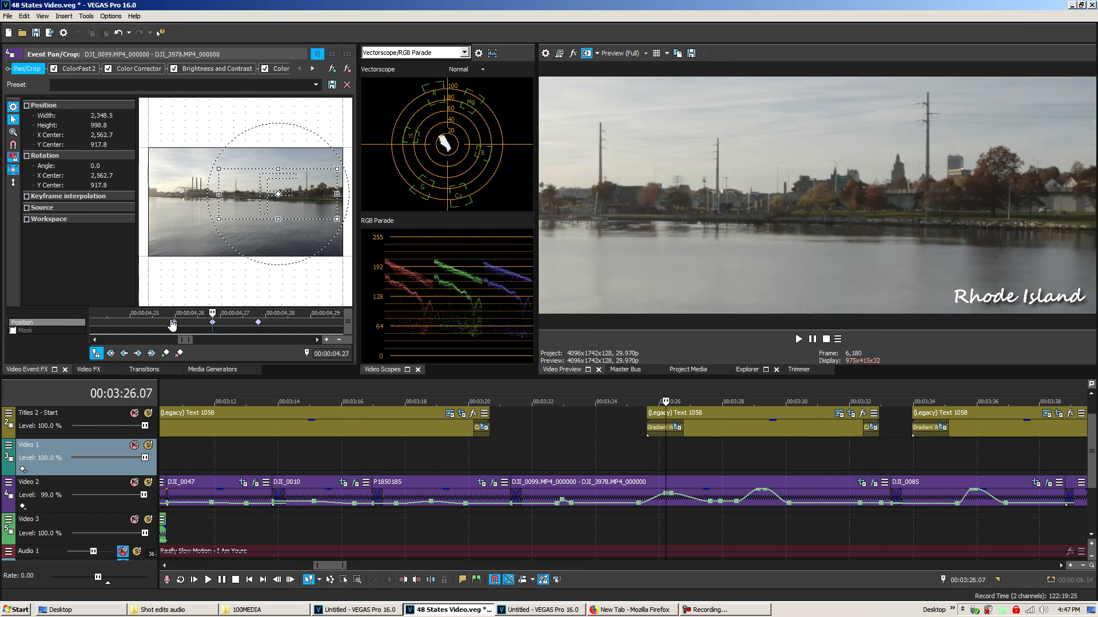
left_click(173, 323)
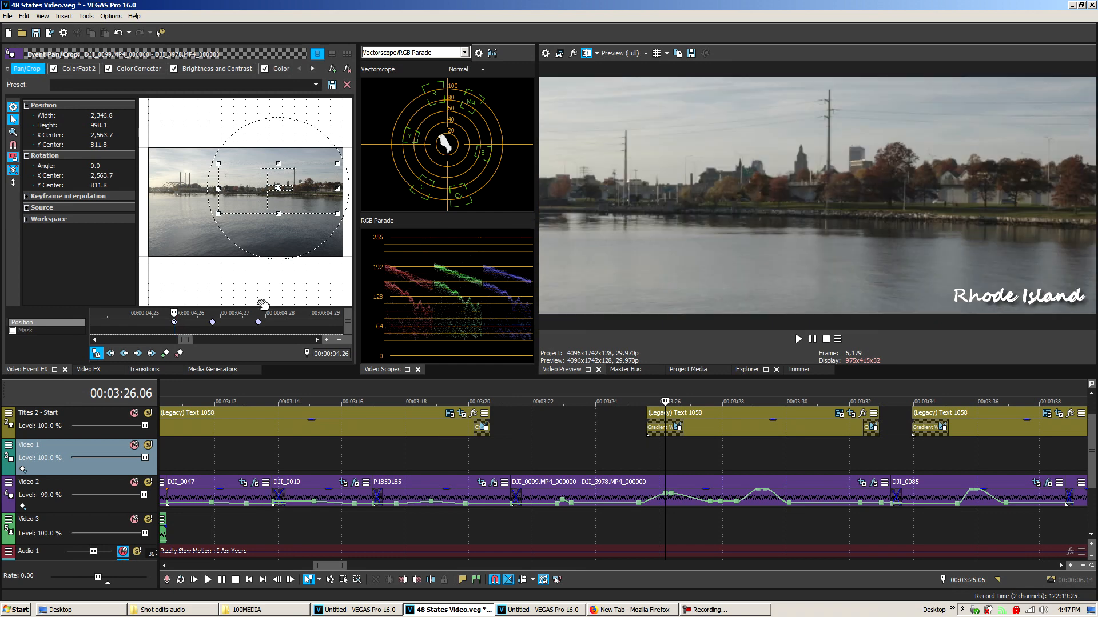
left_click(212, 323)
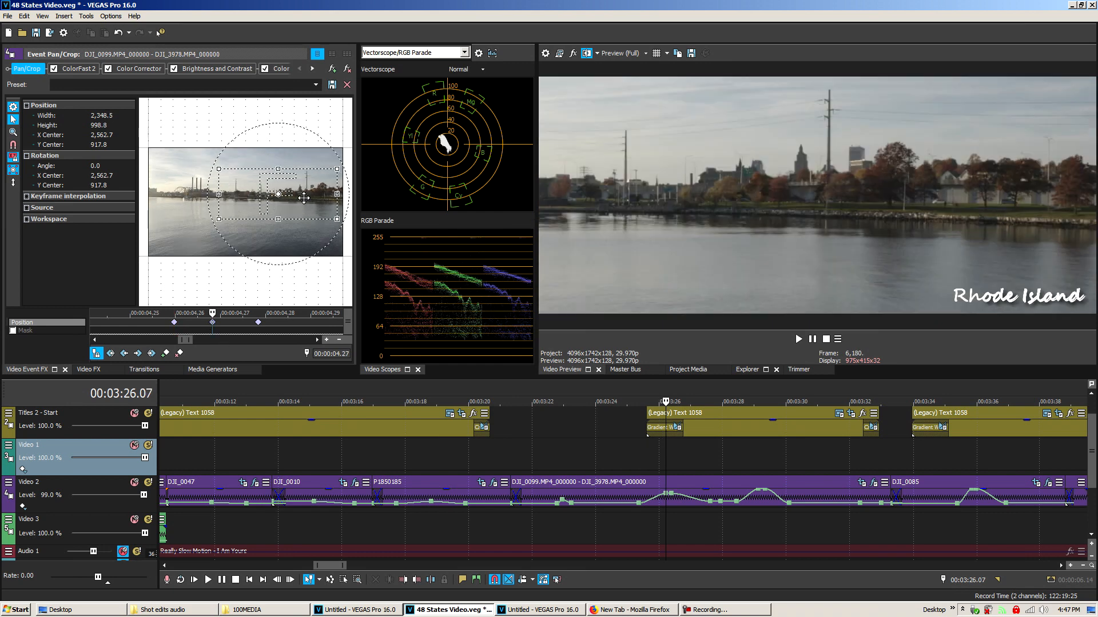
left_click(258, 322)
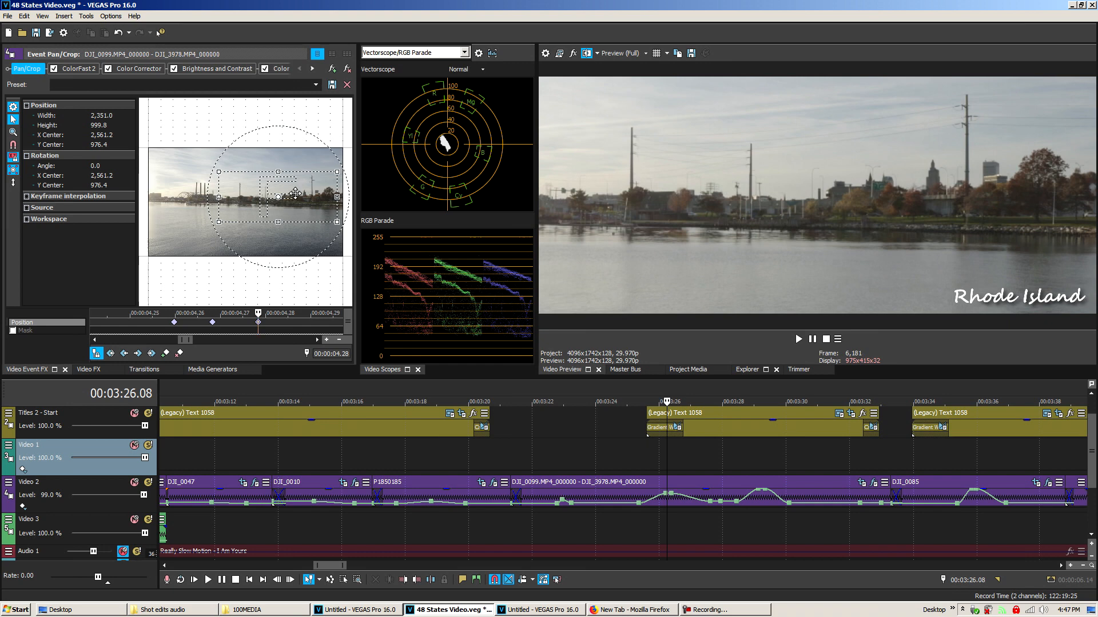
- Examine the crop framing at the remaining position keyframes, from 00:00:06.05 through 00:00:07.11 and 00:00:08.09 to 00:00:11.01
scroll(295, 266, "down", 3)
scroll(295, 265, "down", 2)
scroll(274, 326, "down", 6)
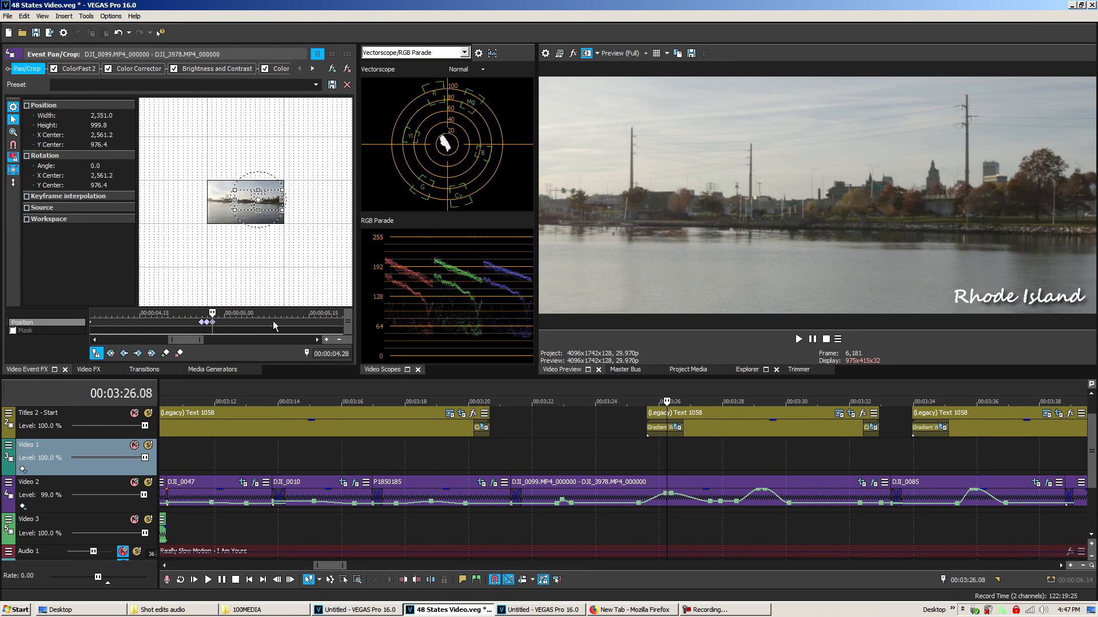
left_click(221, 323)
scroll(289, 233, "up", 3)
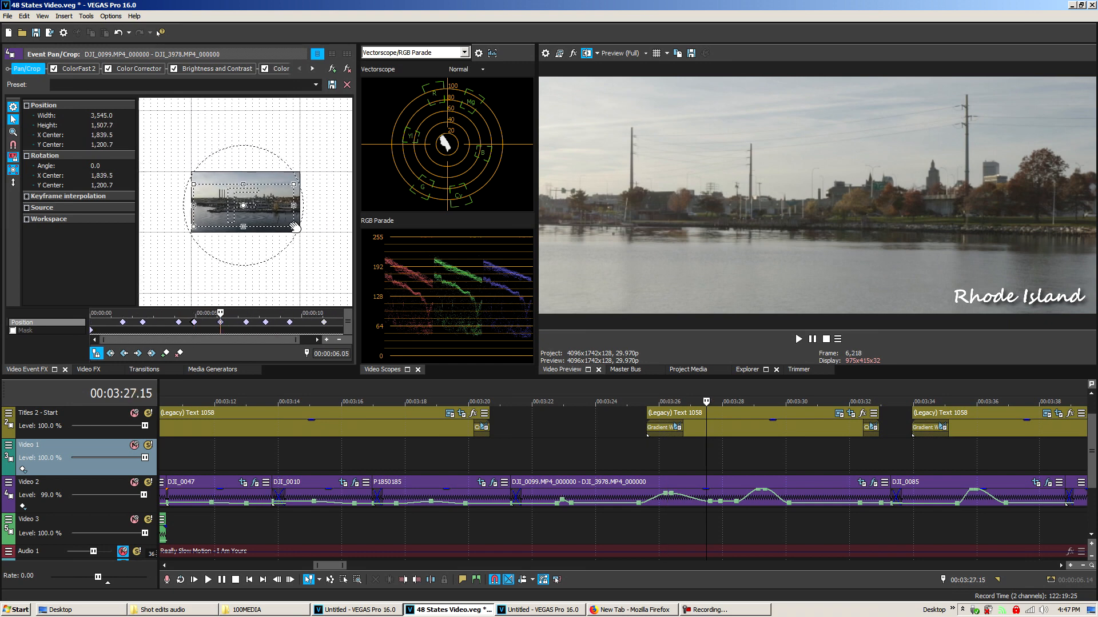
left_click(246, 322)
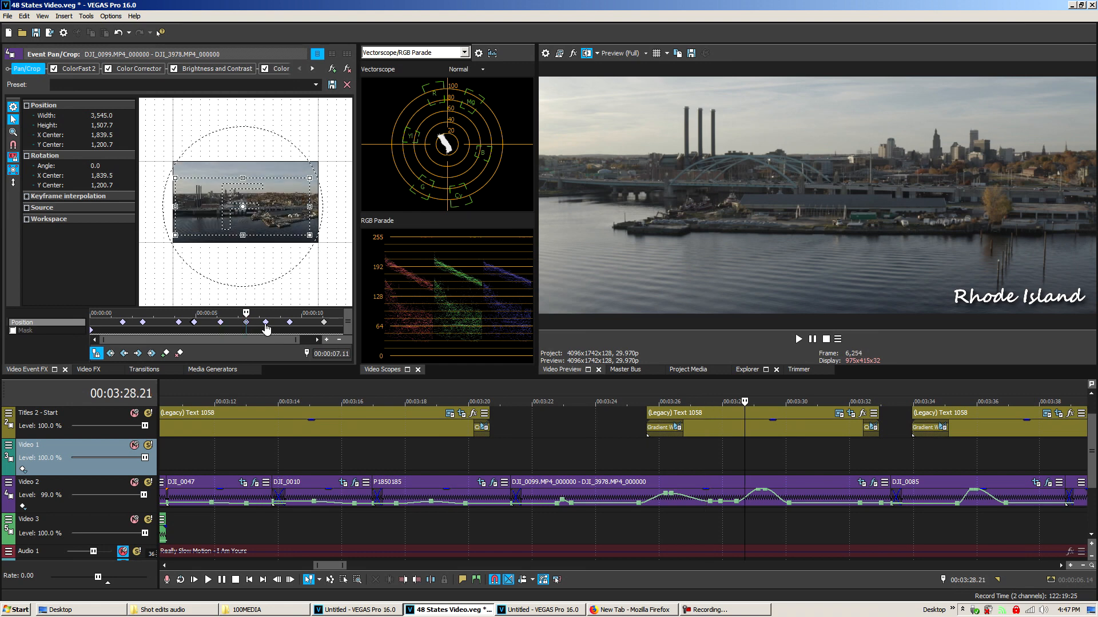
left_click(265, 322)
scroll(289, 263, "up", 4)
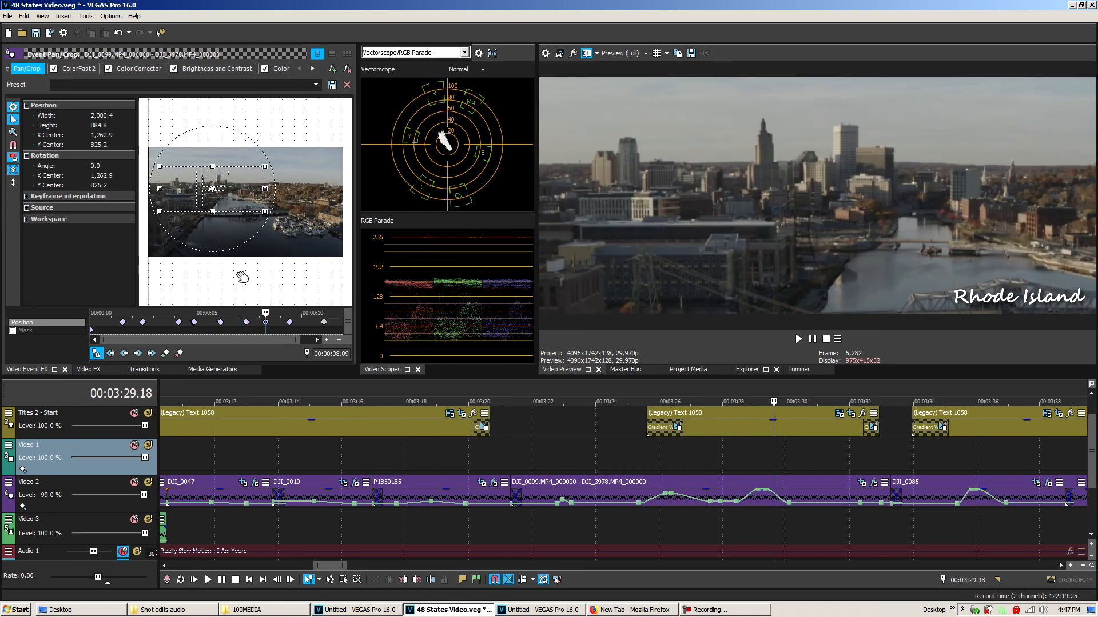
scroll(328, 288, "up", 2)
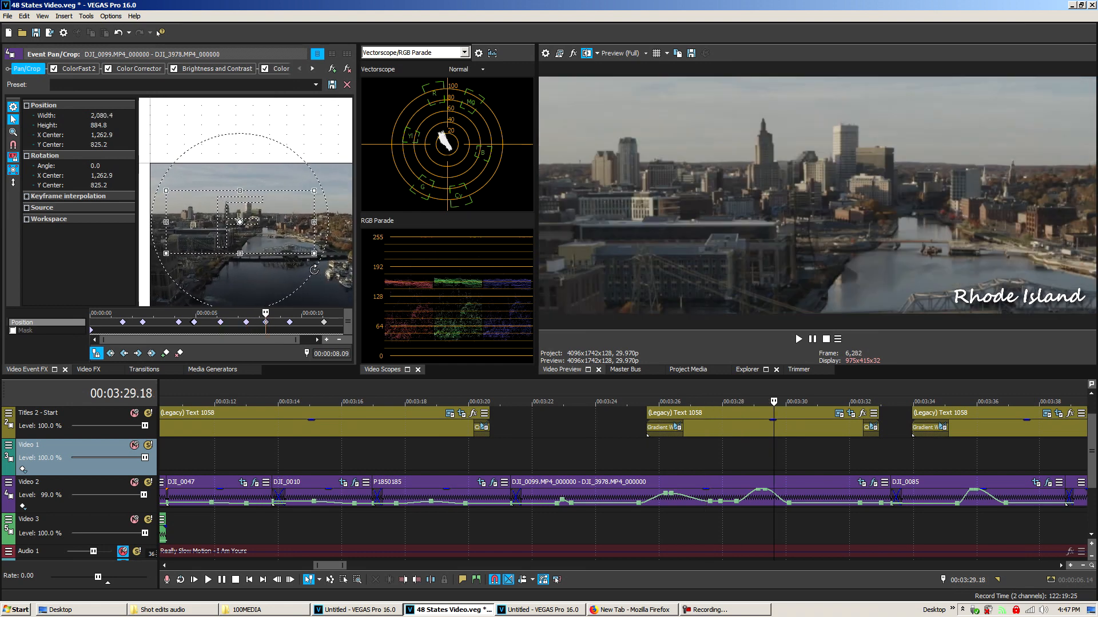
left_click(289, 322)
left_click(324, 322)
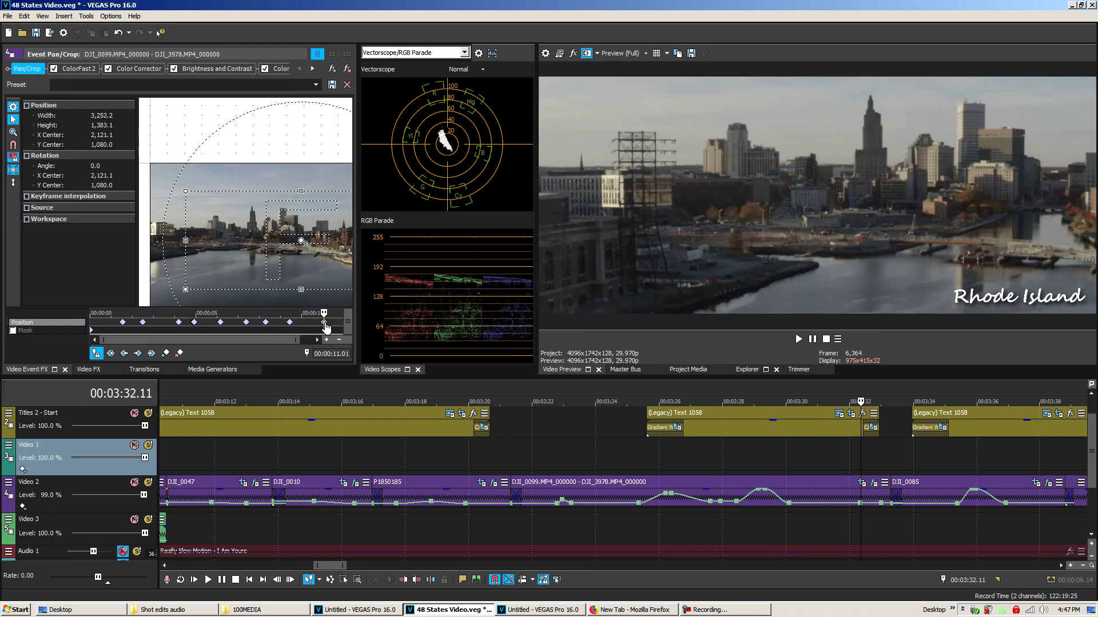
- Leave the Pan/Crop settings and mark the full length of the edited Rhode Island clip on Video 2 as the time range
left_click(90, 370)
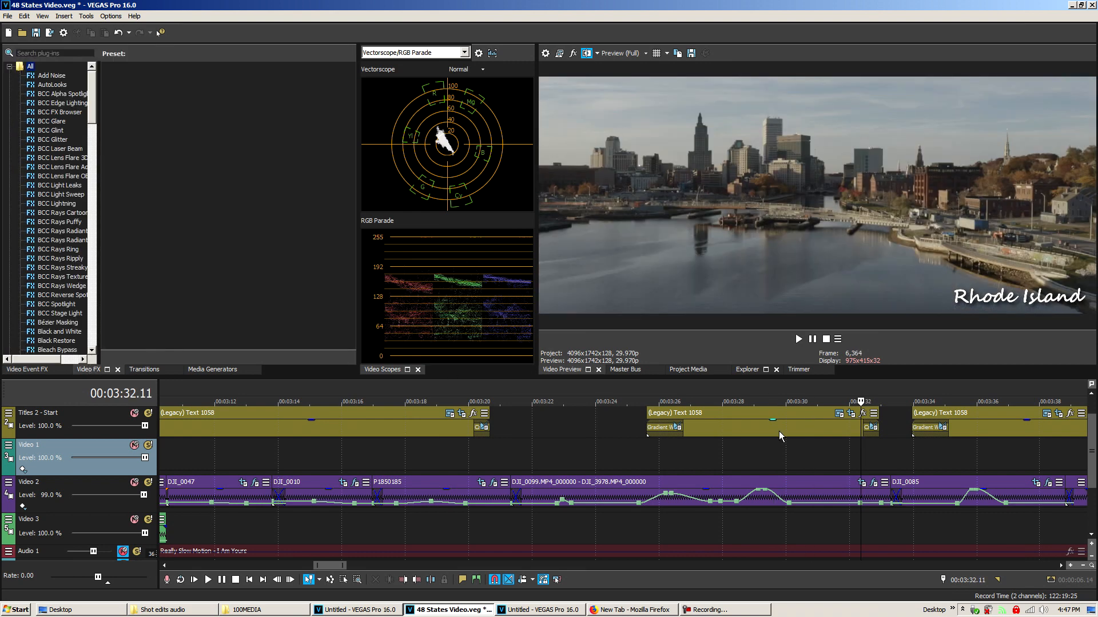
left_click(821, 445)
scroll(779, 465, "right", 5)
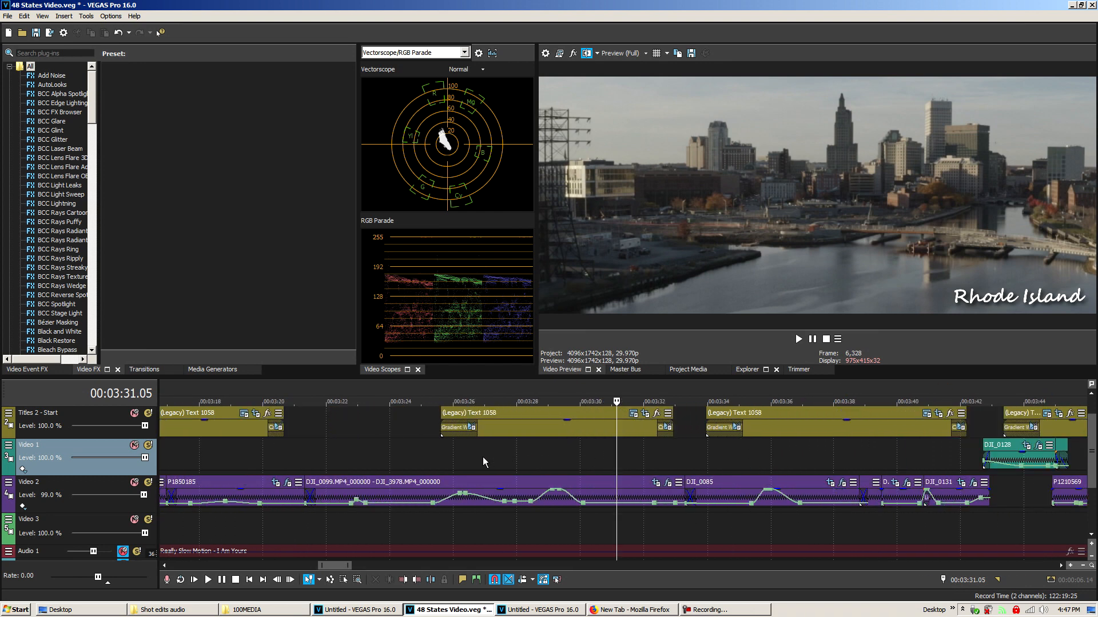
left_click(409, 456)
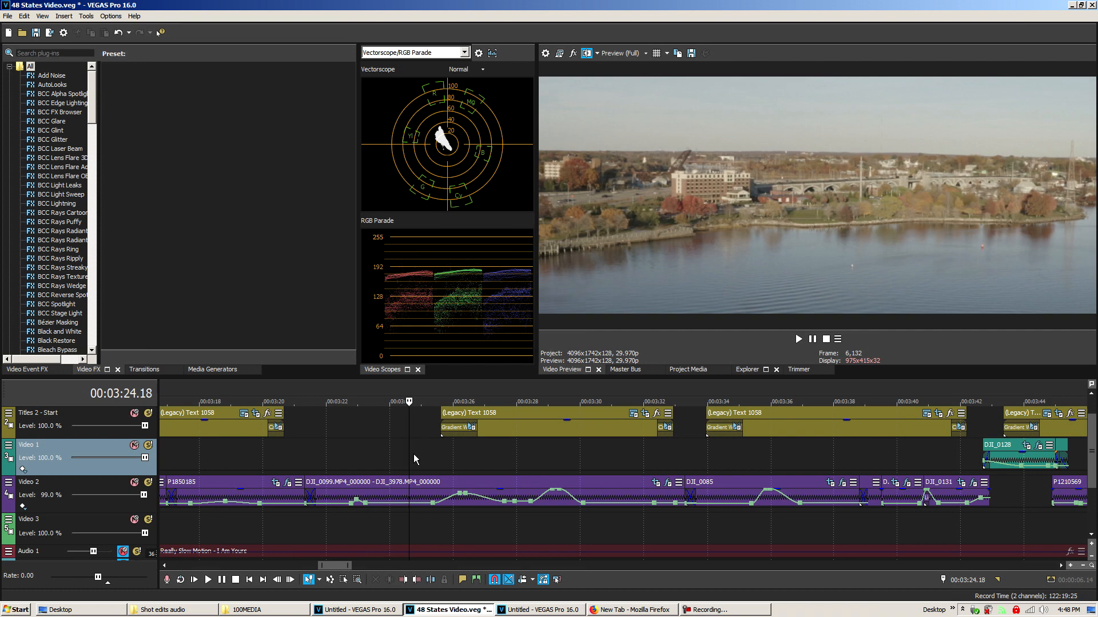
left_click(423, 454)
left_click_drag(424, 454, 682, 452)
left_click_drag(315, 455, 684, 453)
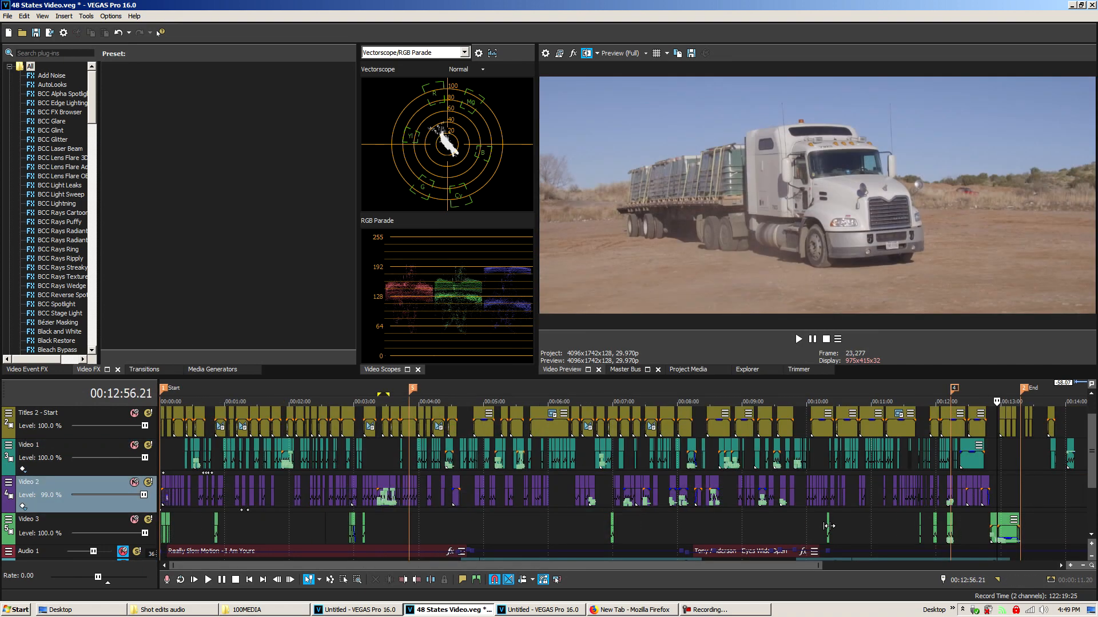